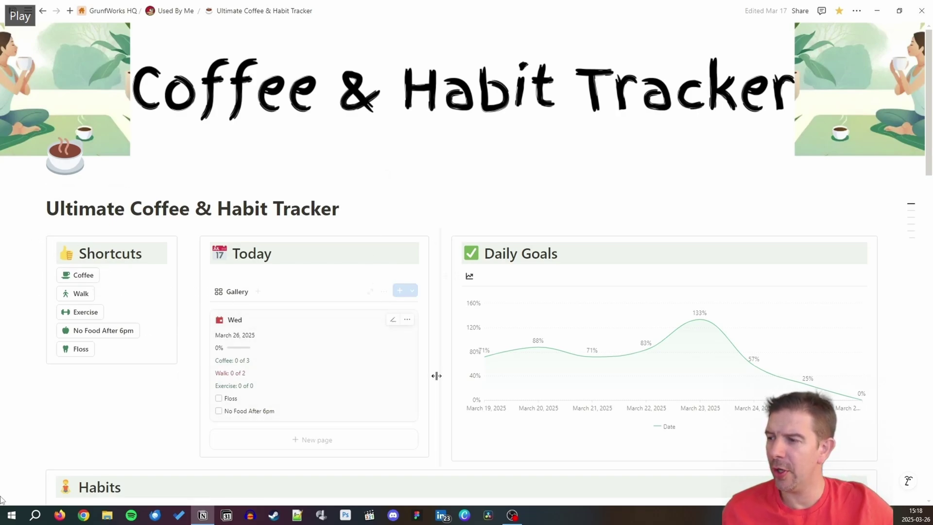
Log two coffees, two walks and one exercise session for today.
scroll(350, 389, down, 1)
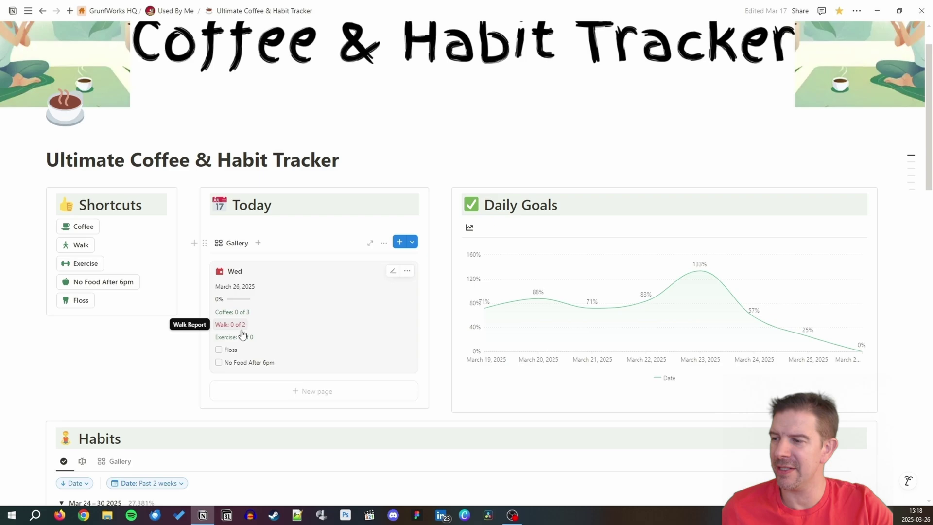
click(79, 229)
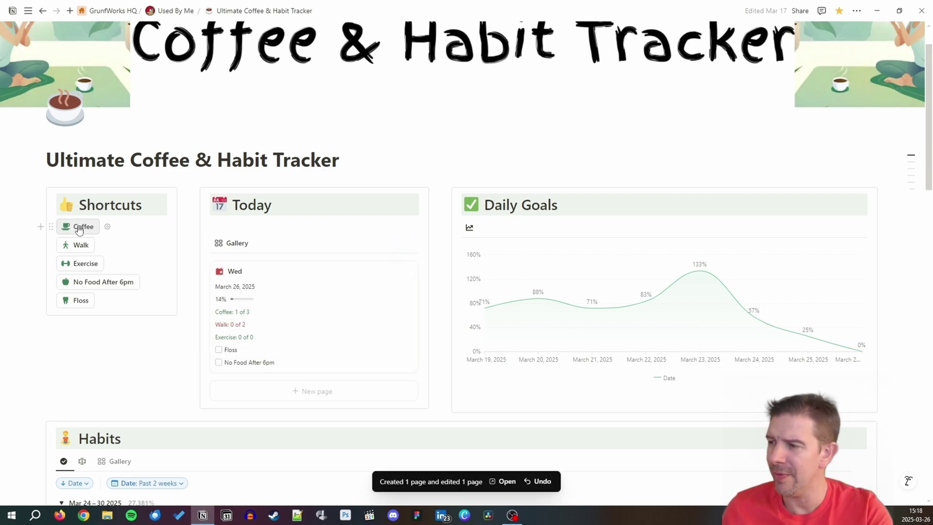
click(79, 229)
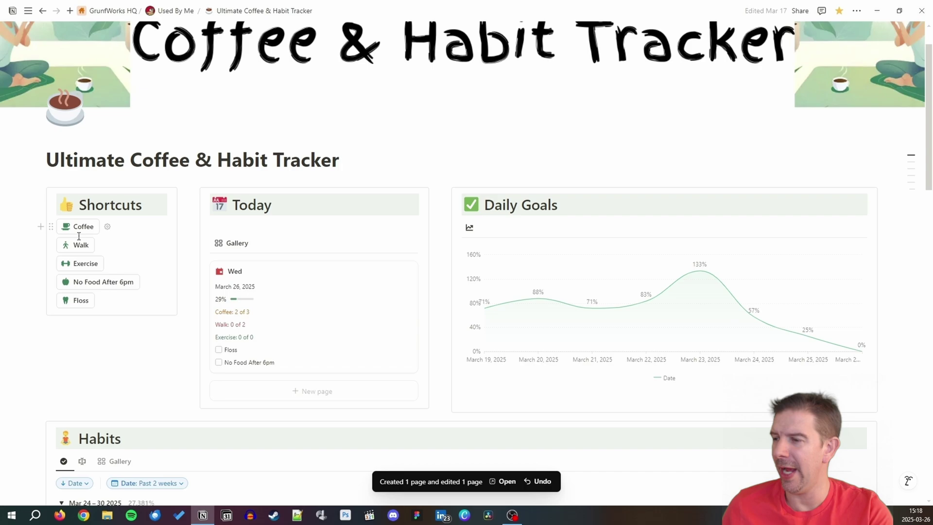
click(80, 248)
click(79, 247)
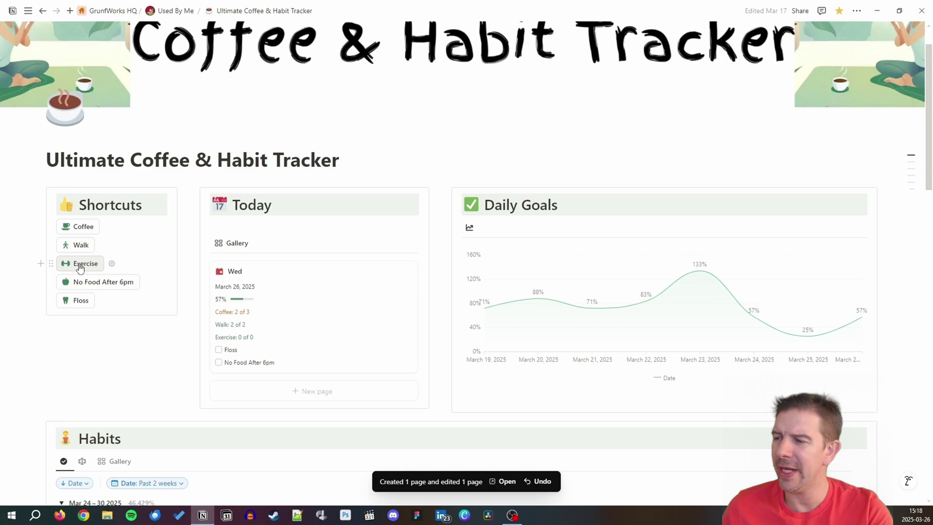
click(80, 266)
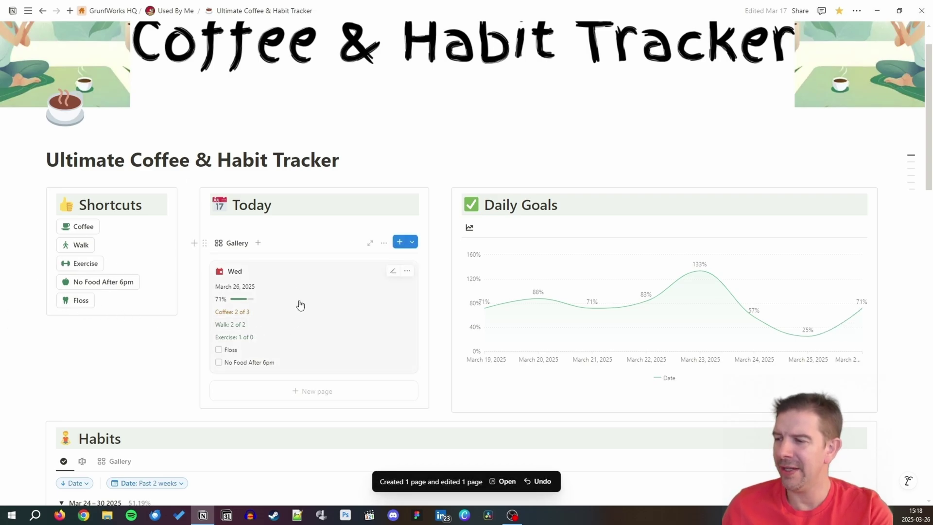
Show the Habits database as a full table and log a third coffee.
scroll(167, 340, down, 3)
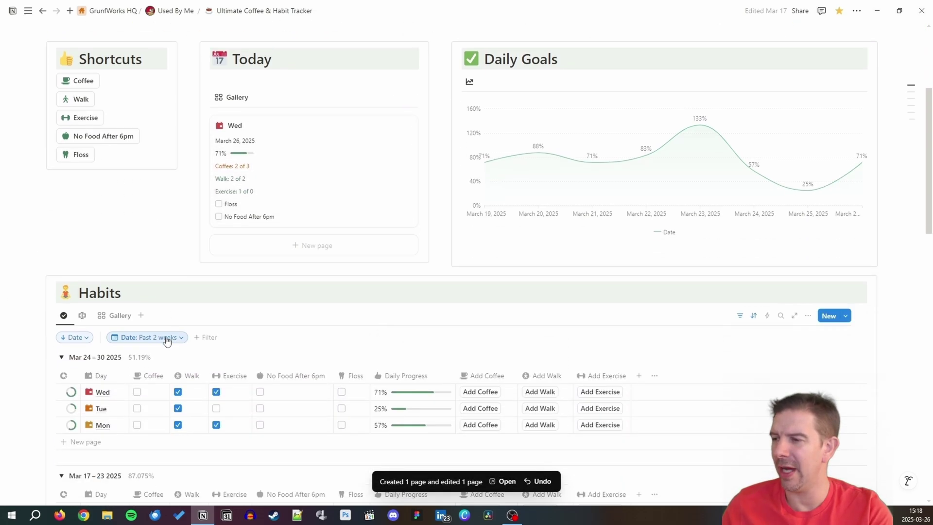
click(89, 317)
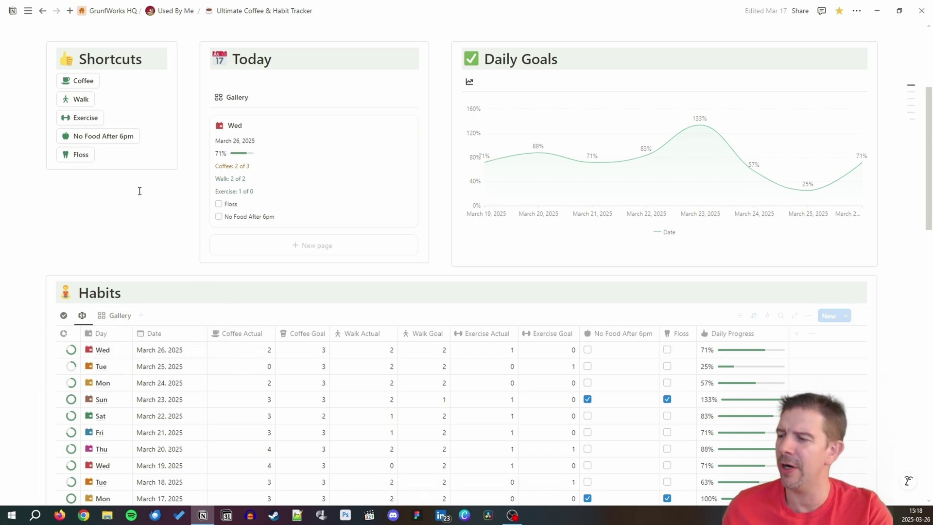
click(71, 84)
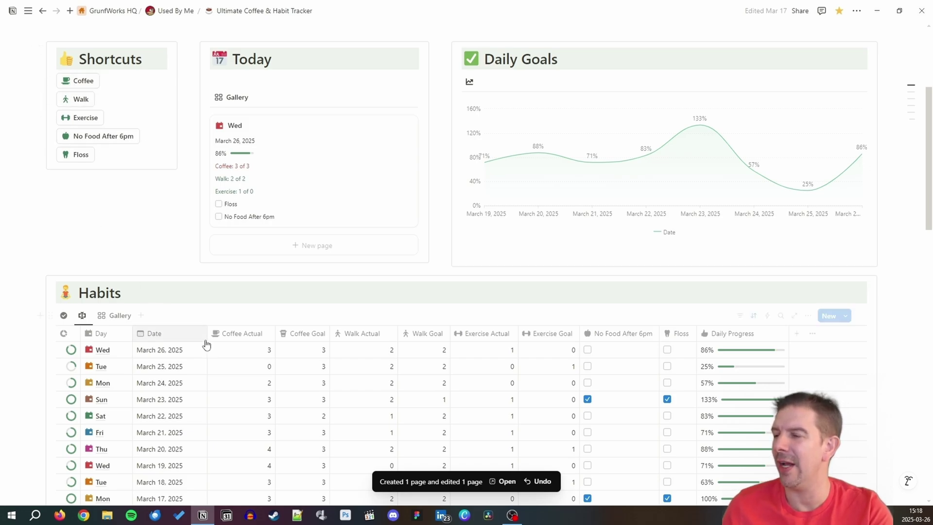
scroll(230, 306, up, 4)
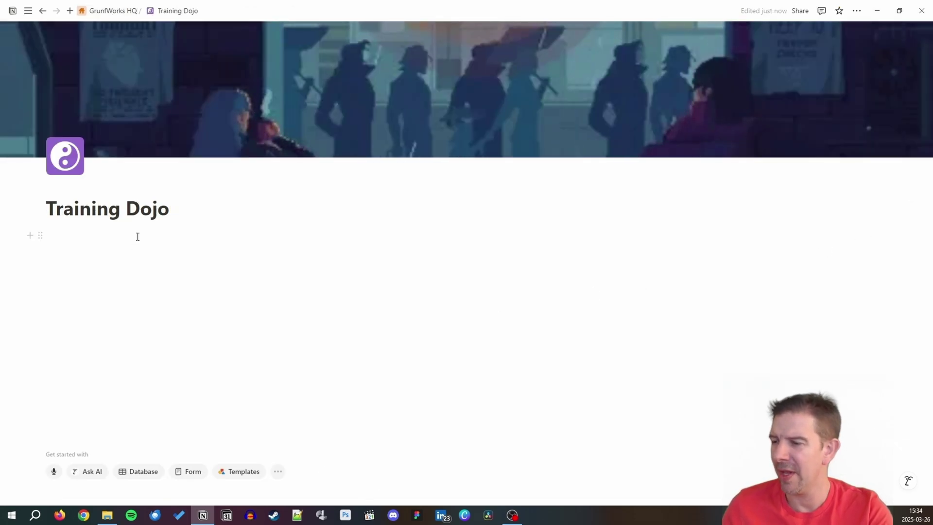
Create a sub-page titled 'Incrementer Showcase' inside Training Dojo using /page.
click(138, 236)
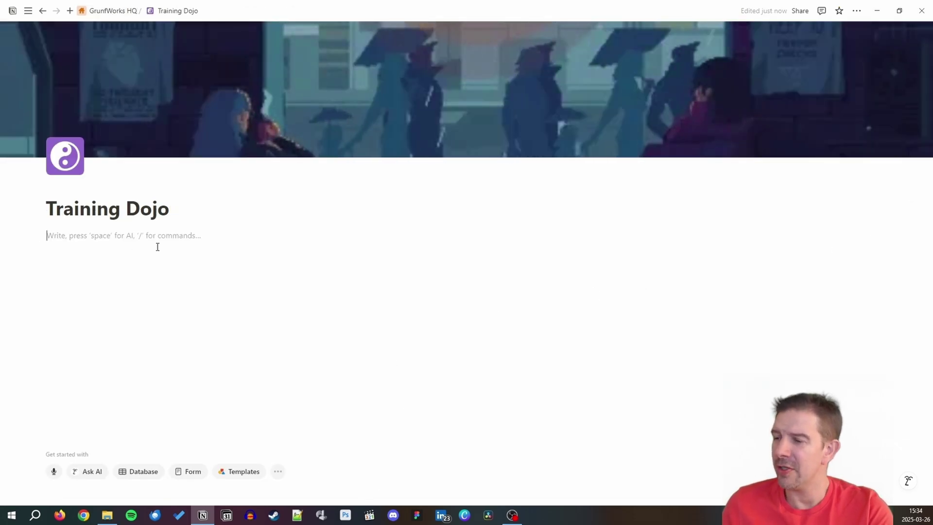
key(Return)
text(/pa)
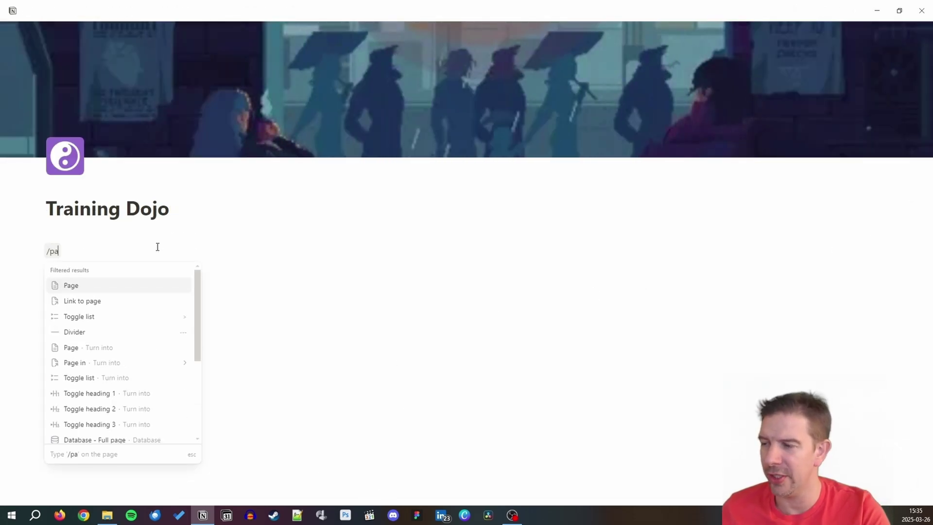
key(Return)
text(Incre)
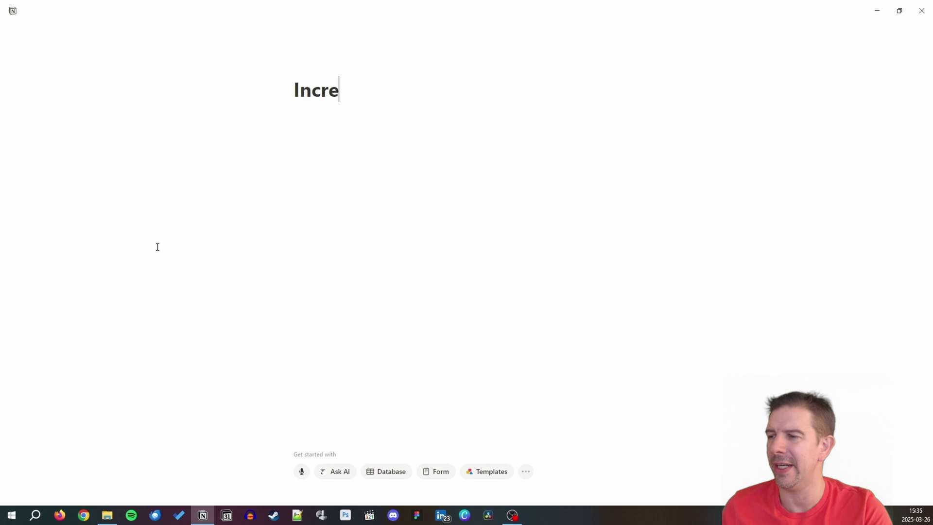
text(menter Showcas)
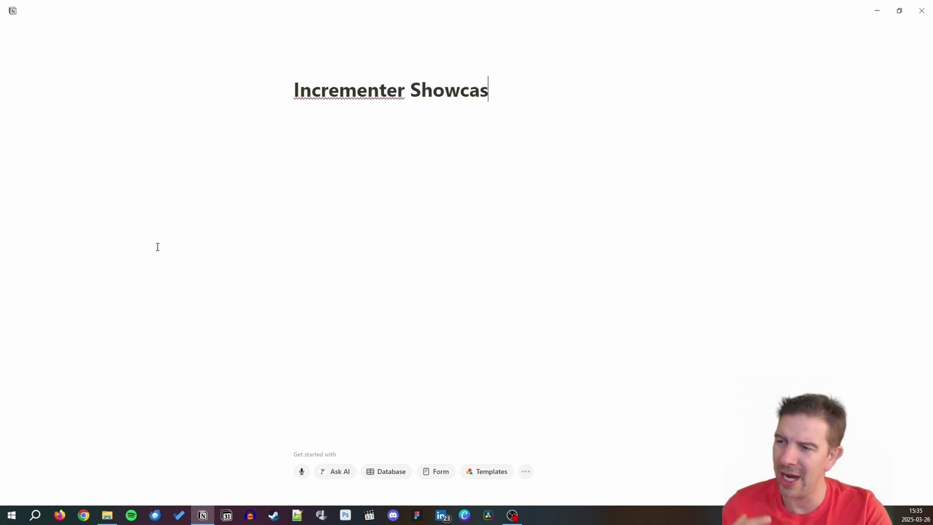
text(e)
key(Return)
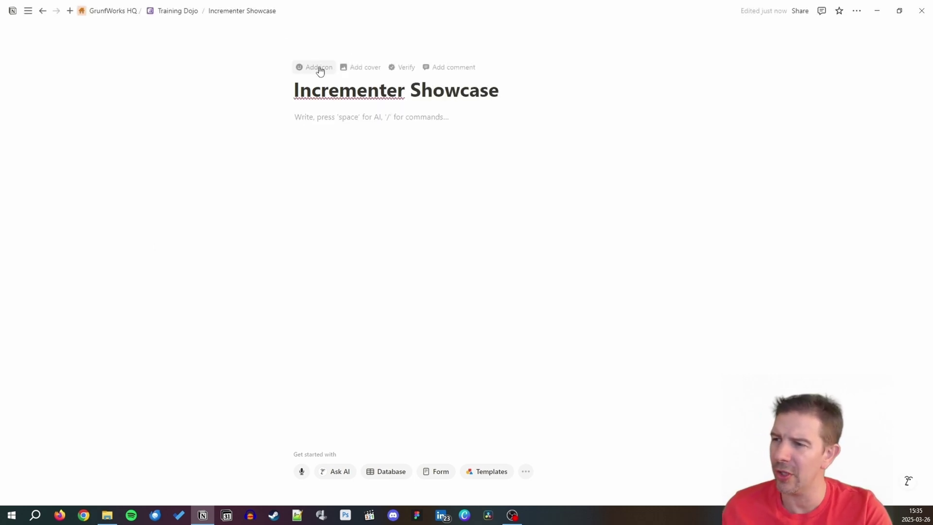
Give the page the 1234 emoji icon and switch it to full width.
click(320, 71)
click(227, 182)
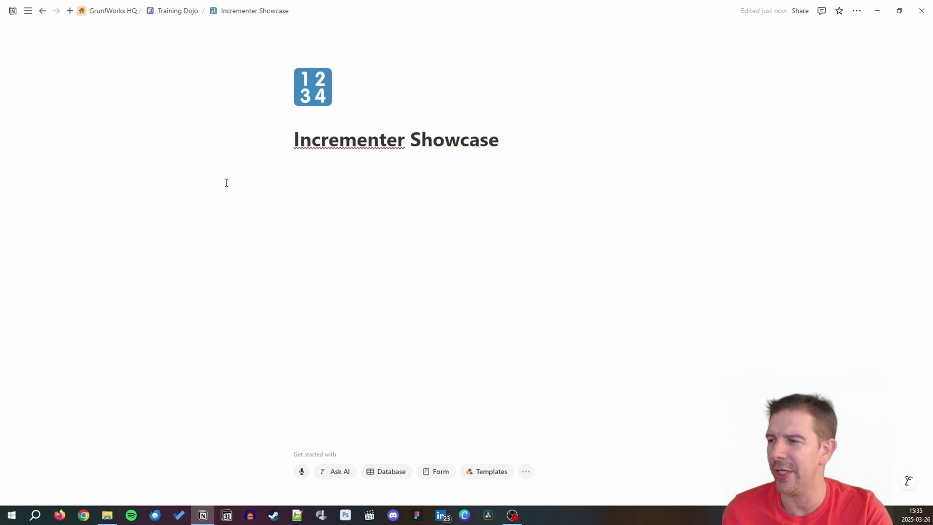
click(857, 11)
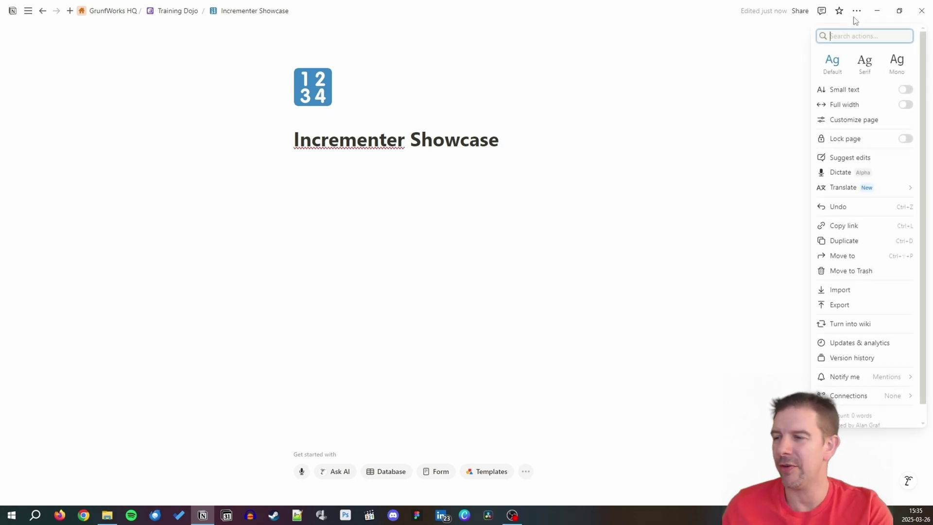
click(906, 104)
click(66, 198)
click(66, 198)
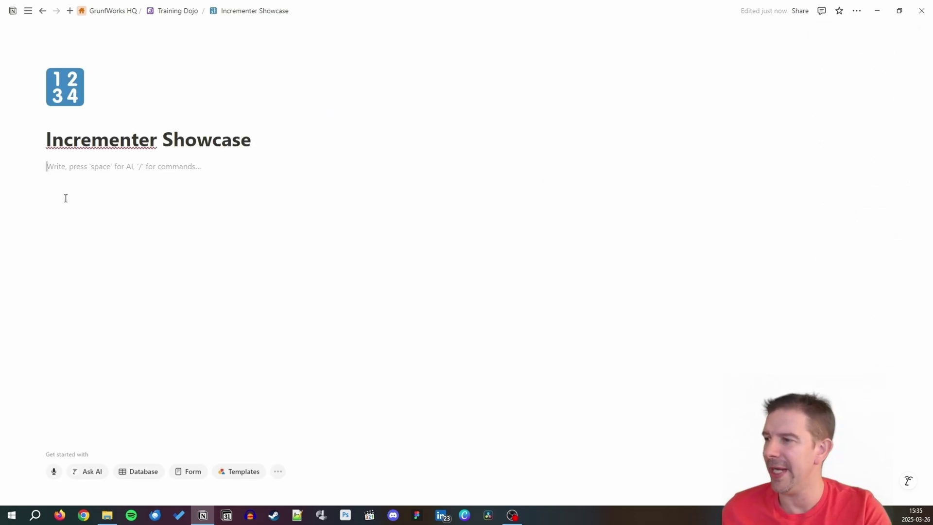
Add a Heading 1 reading 'Main Table' with a green background.
key(Return)
text(/h1)
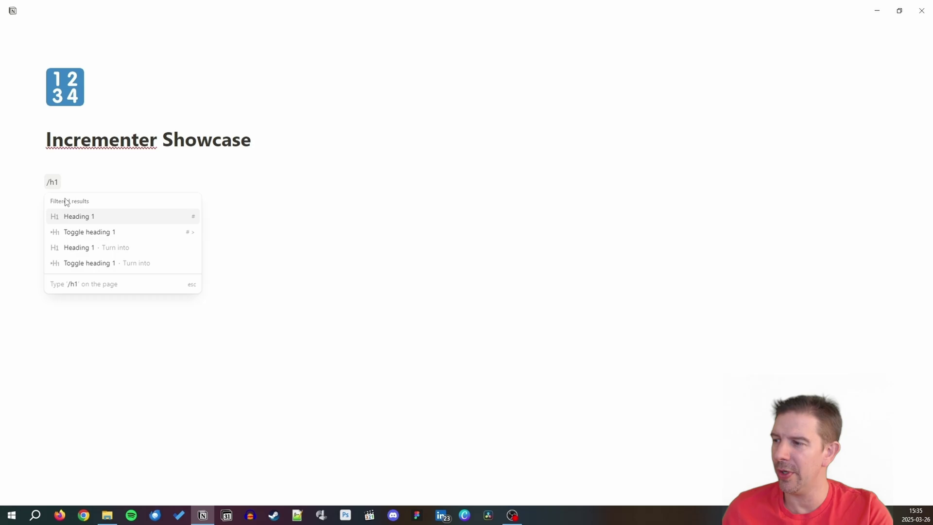
key(Return)
text(Main)
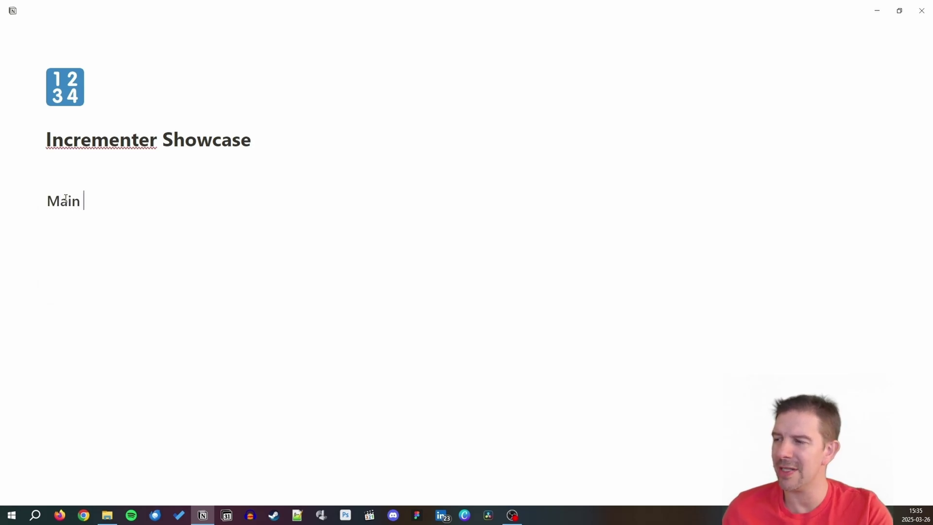
text( Table)
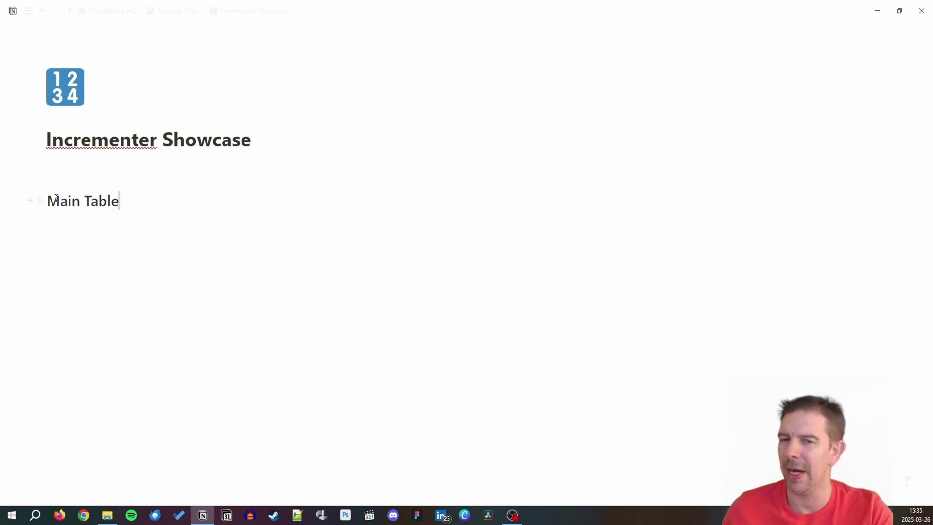
click(41, 201)
mouse_move(119, 277)
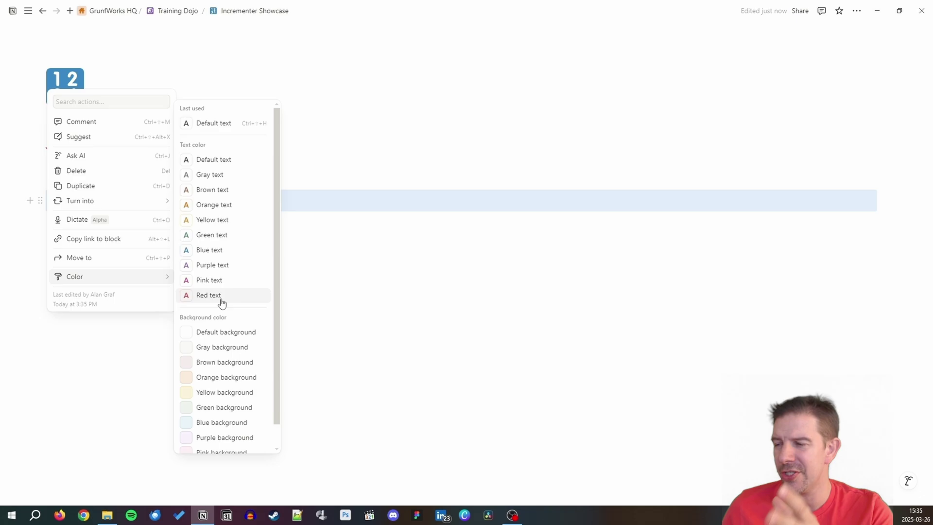
click(229, 406)
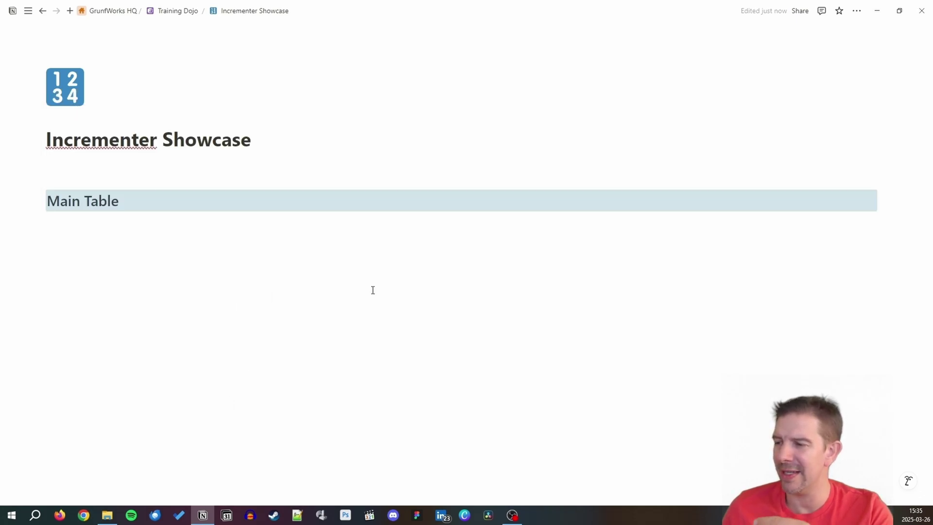
Insert an inline table database named MainDB below the heading and hide its title.
click(43, 233)
text(/data)
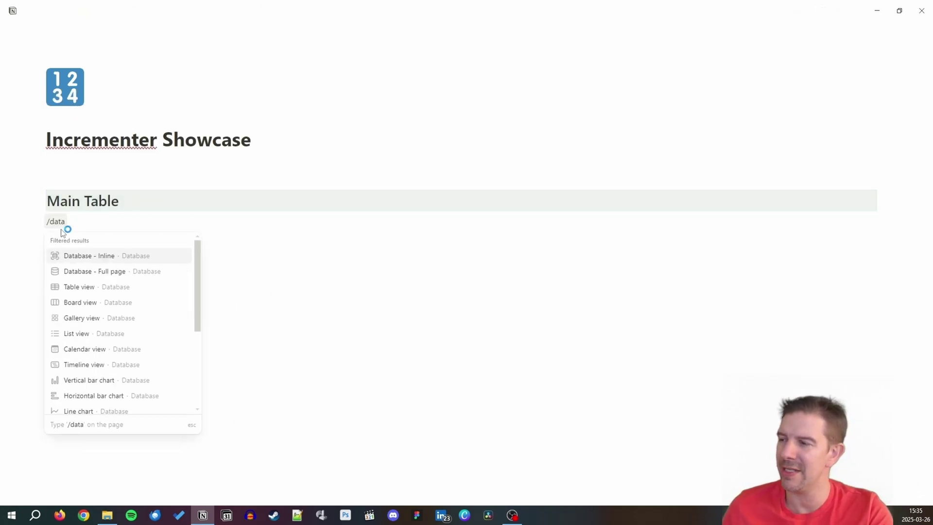
key(Return)
click(96, 248)
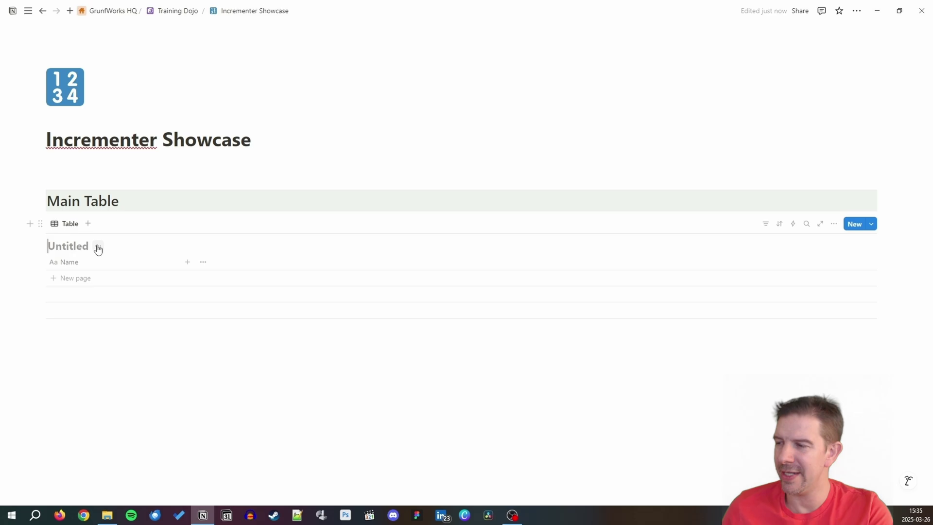
text(Main)
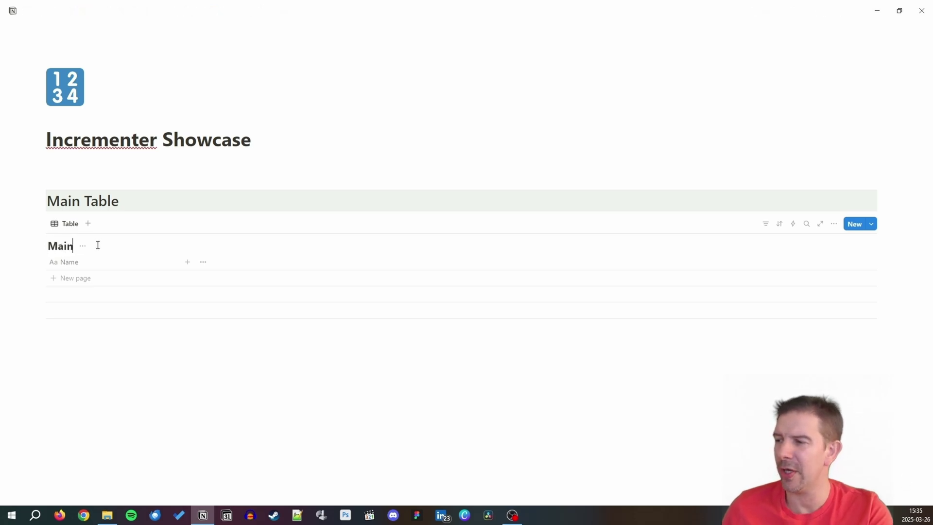
text(DB)
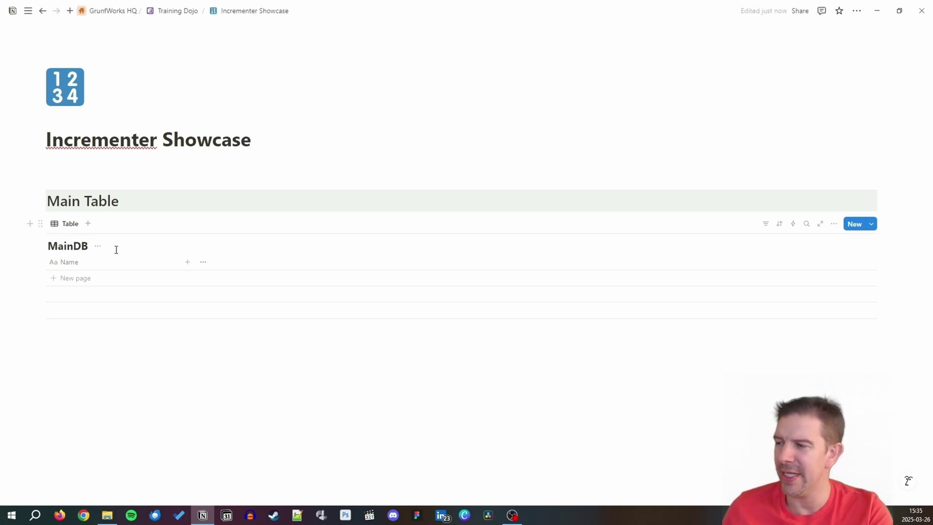
click(98, 248)
click(133, 298)
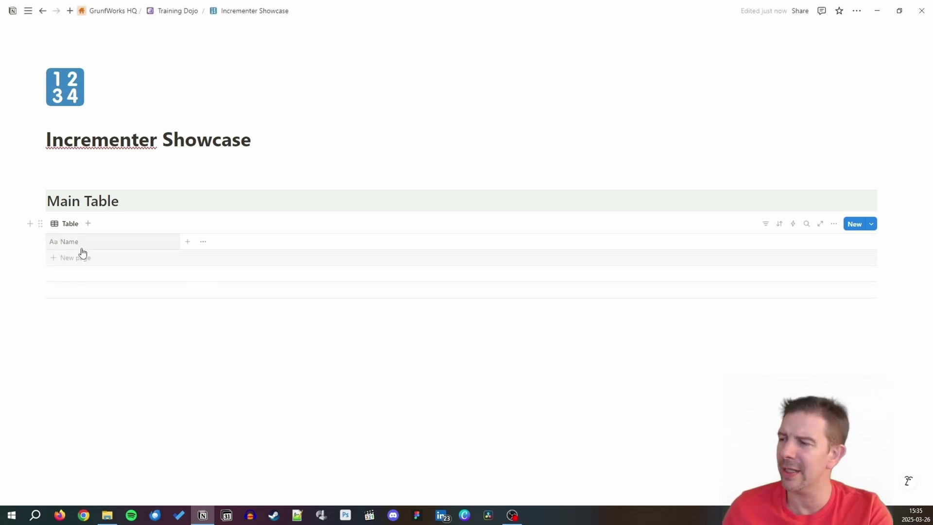
Add a 'Value to Increment 1' text column, duplicate it, and rename the copy 'Value to Increment 2'.
click(187, 242)
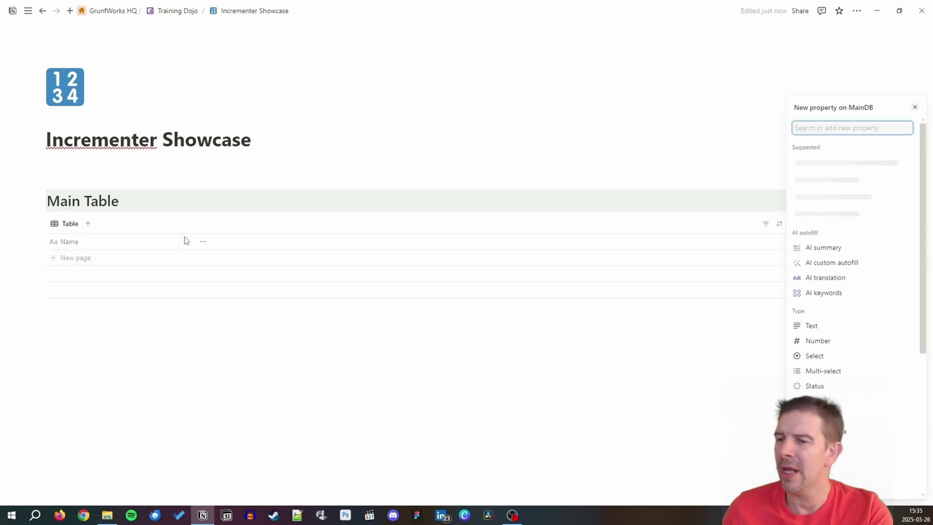
text(Value)
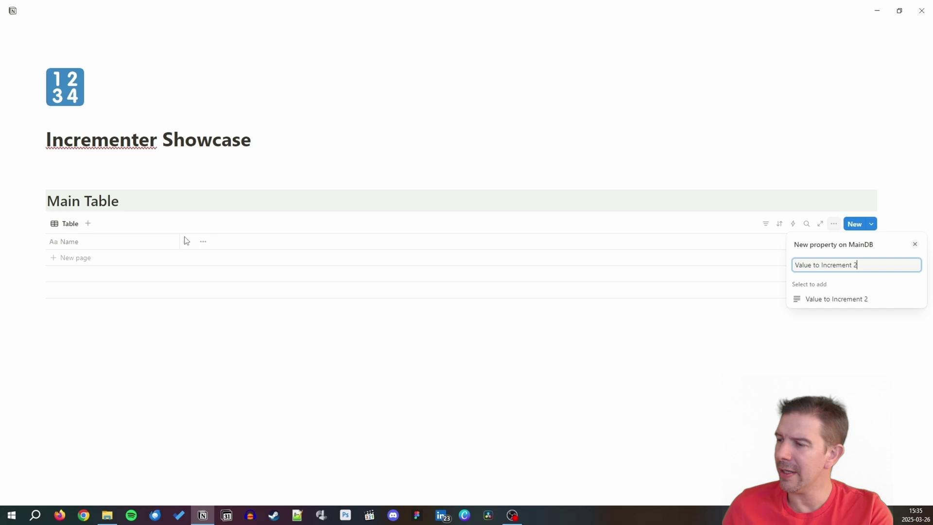
text( to Increment 1)
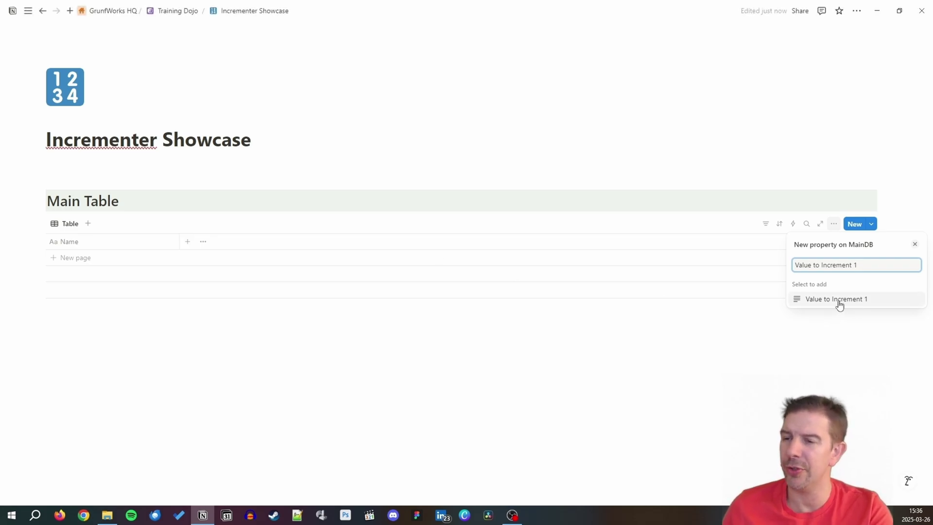
click(837, 299)
click(211, 246)
click(243, 247)
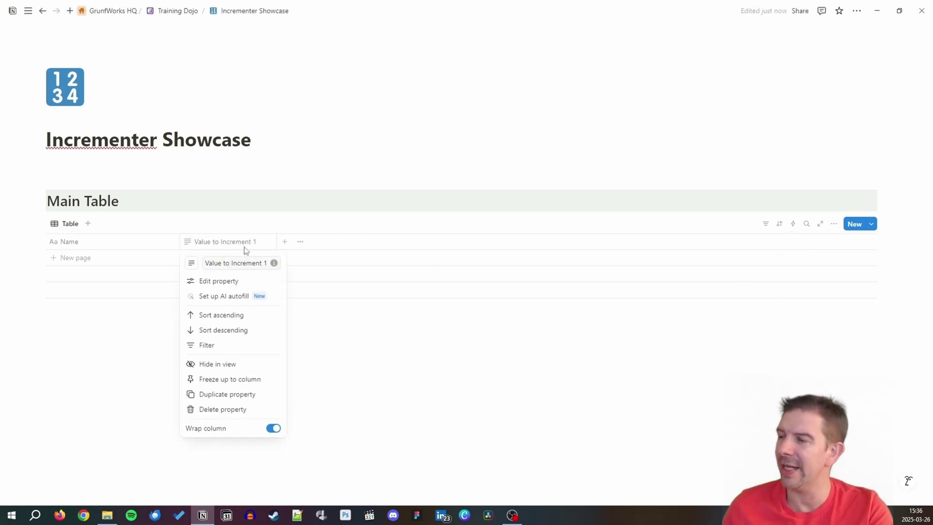
click(227, 394)
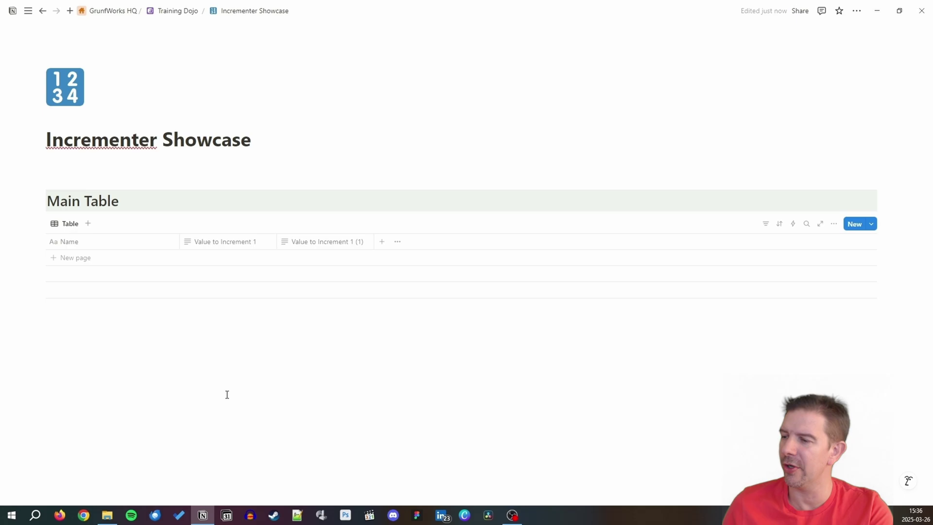
click(348, 245)
double_click(360, 264)
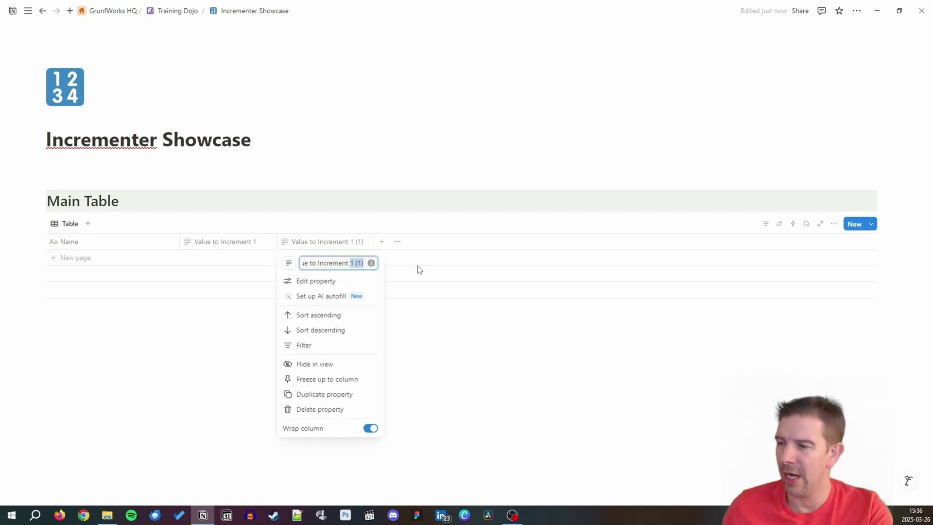
text(2)
click(491, 156)
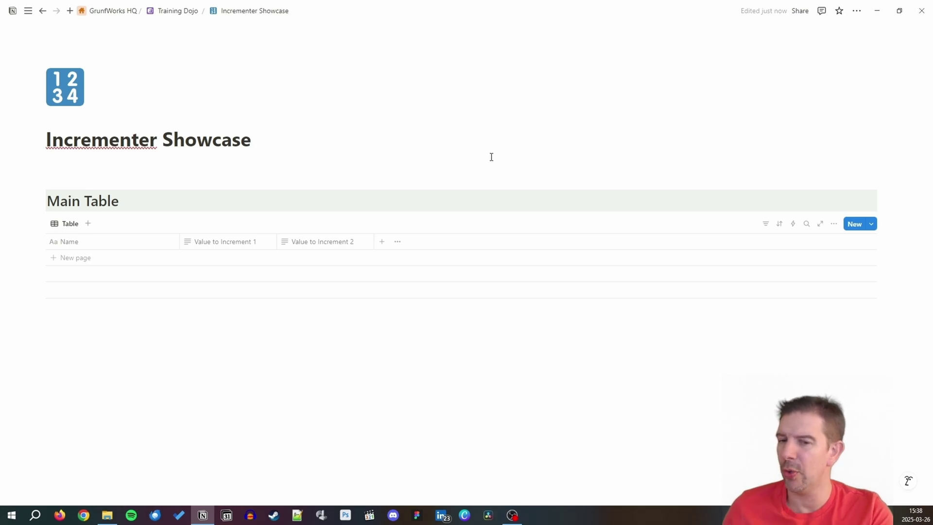
Add three rows named Test Page 1, Test Page 2 and Test Page 3.
click(78, 258)
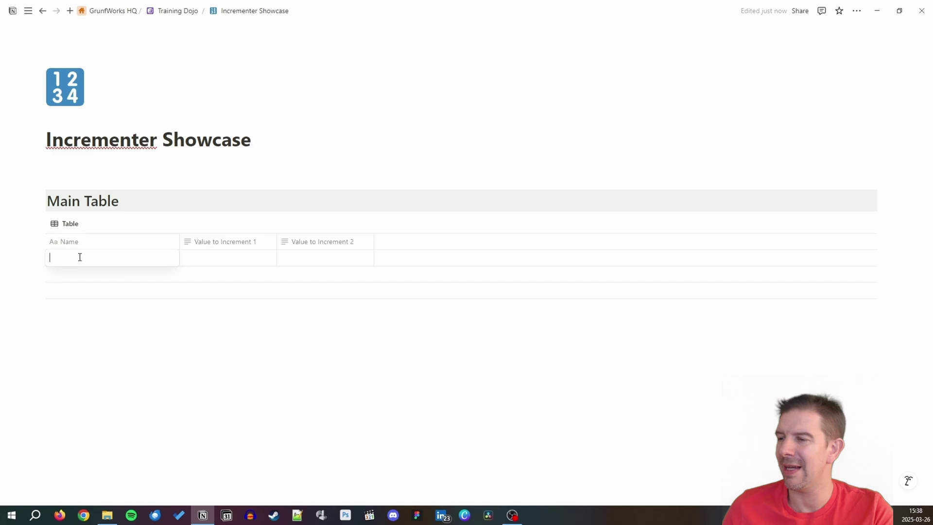
text(Test Page)
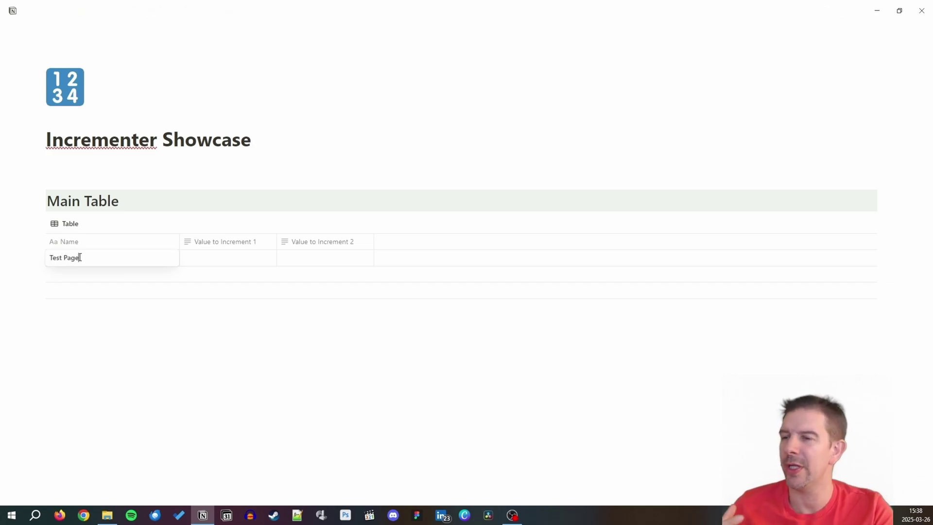
text( 1)
key(Return)
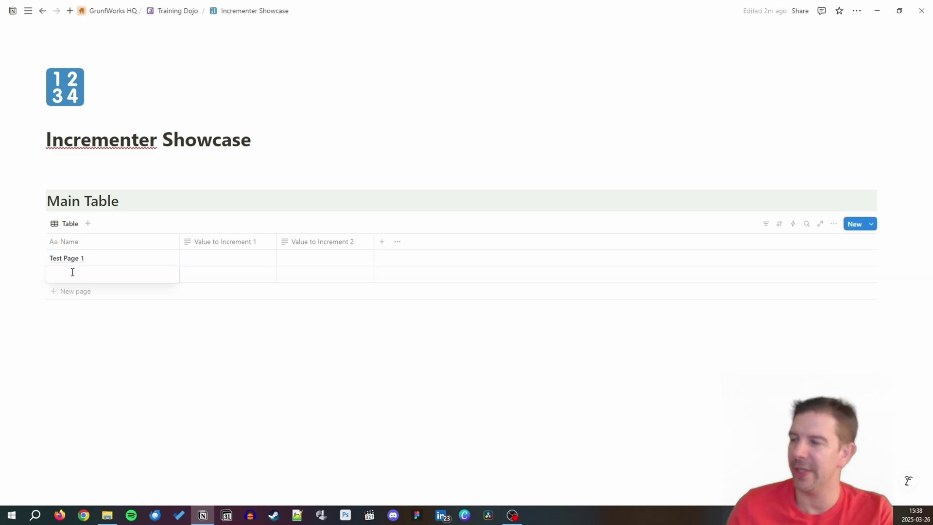
text(Test Page 2)
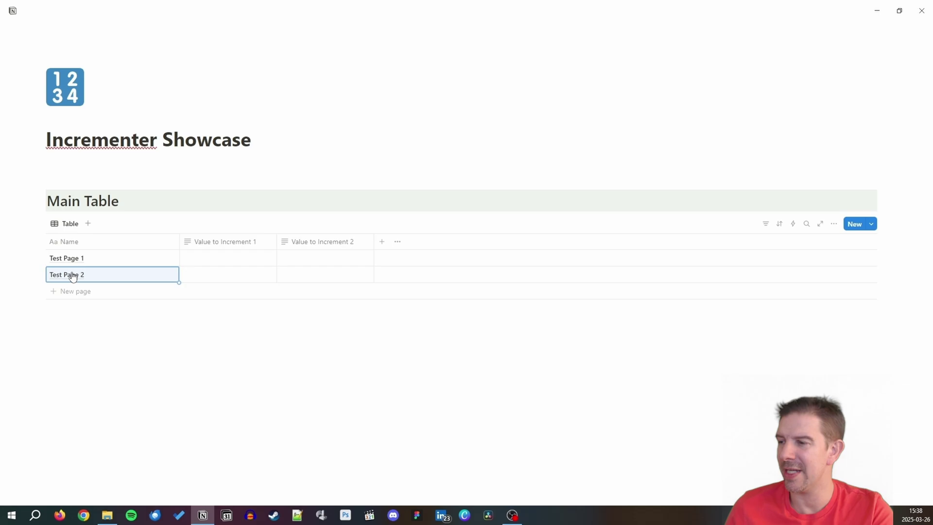
click(76, 290)
text(Tes)
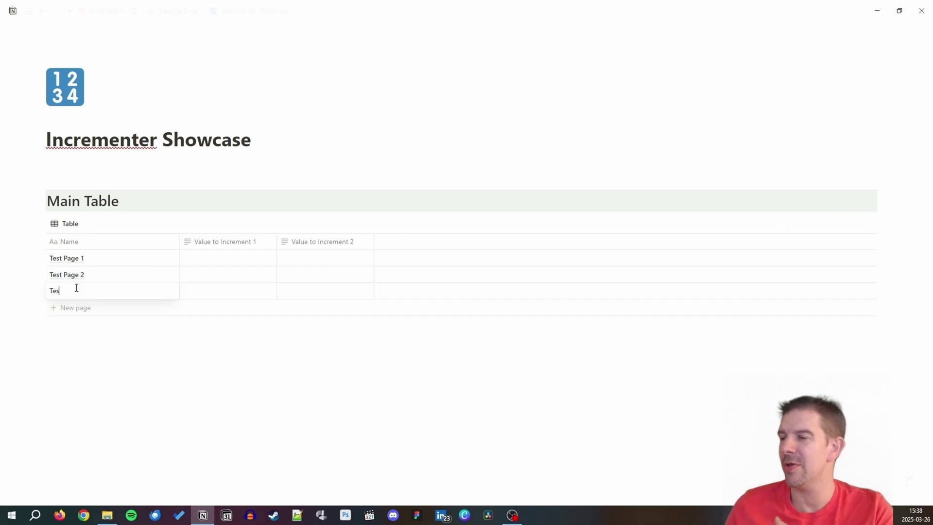
text(t Page 3)
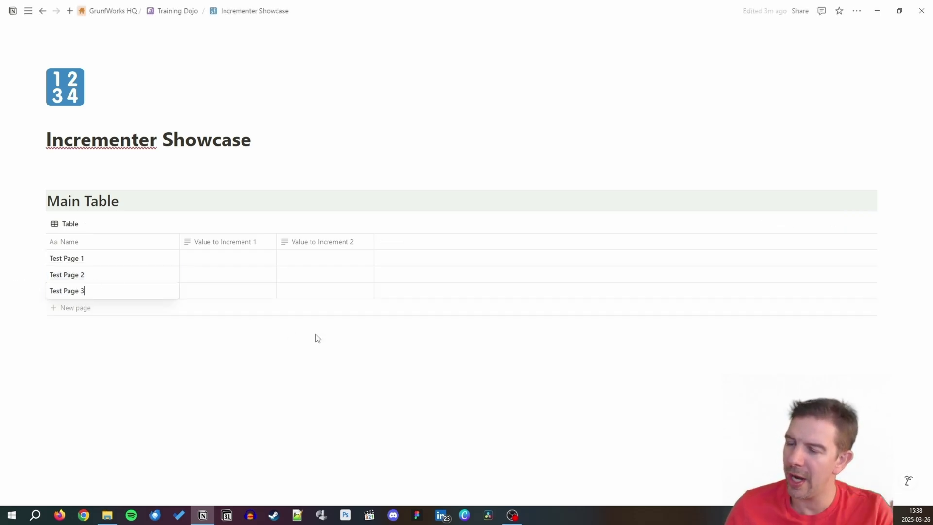
key(Escape)
Fill the two increment columns with 1/2, 3/4 and 5/6 for Test Pages 1–3.
click(229, 260)
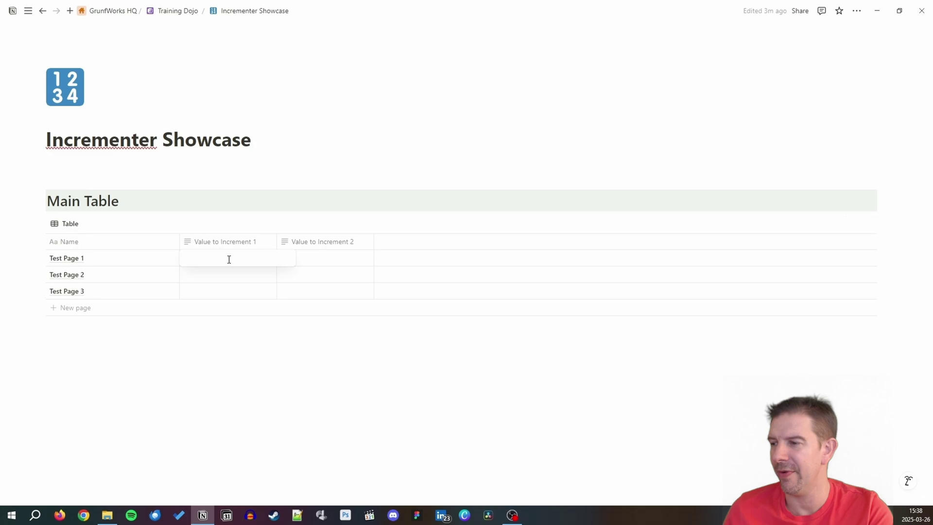
text(1)
click(350, 261)
text(2)
click(214, 272)
text(3)
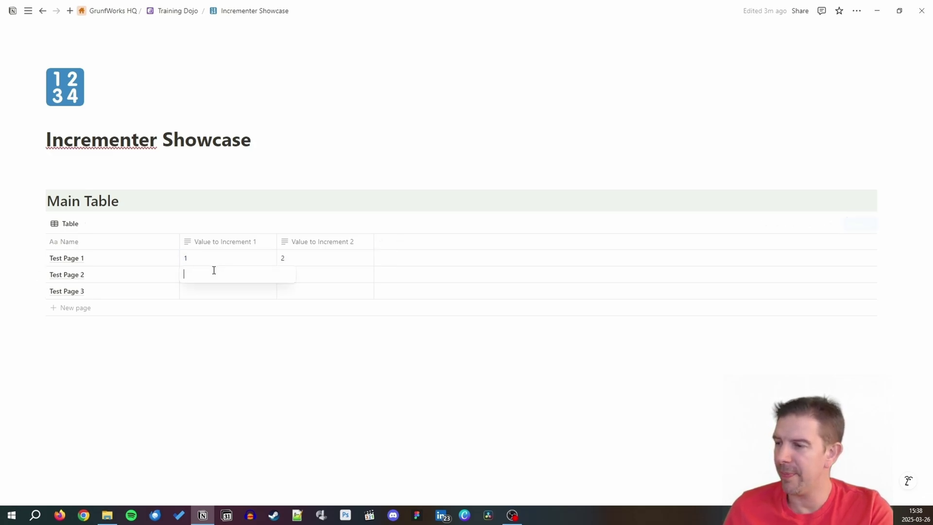
click(334, 277)
text(4)
click(221, 293)
text(5)
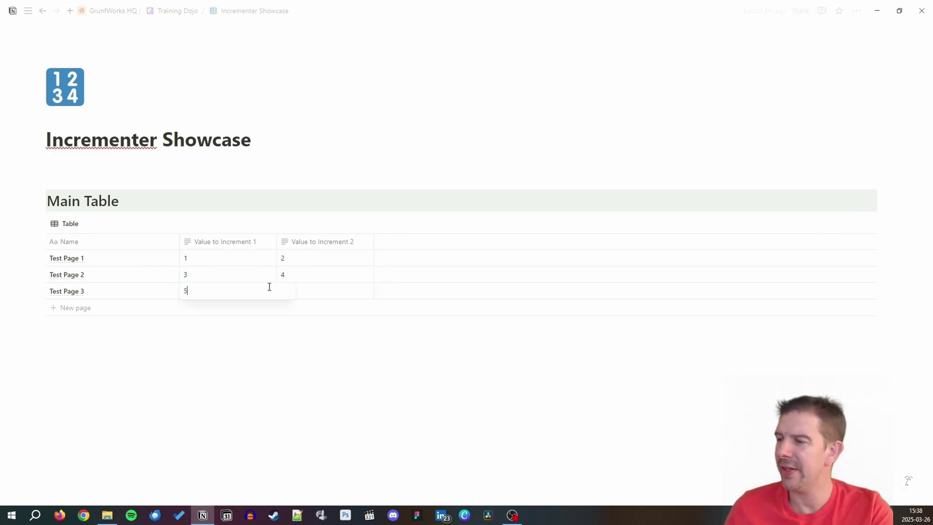
click(332, 295)
text(6)
click(298, 365)
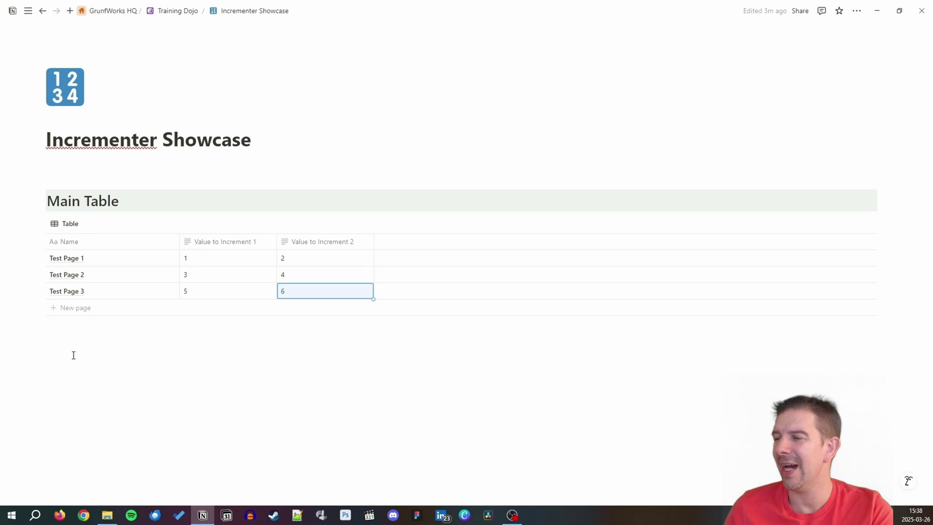
click(73, 355)
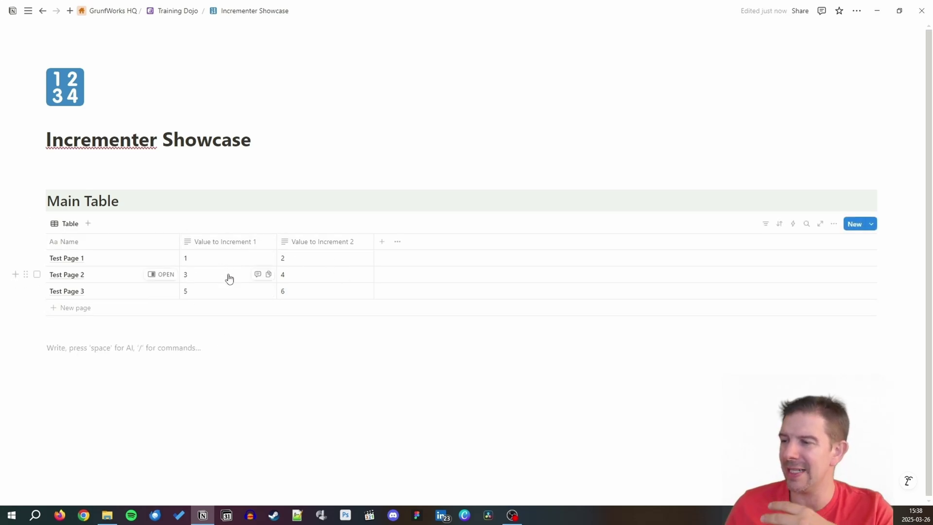
Insert a button named 'Increment Value 1' with a plus icon under the page title.
click(91, 168)
text(/butt)
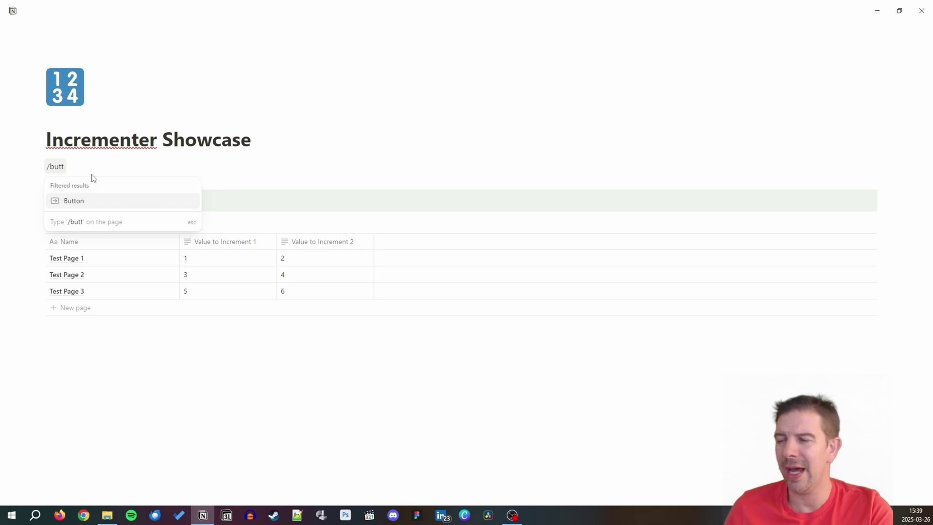
key(Return)
text(I)
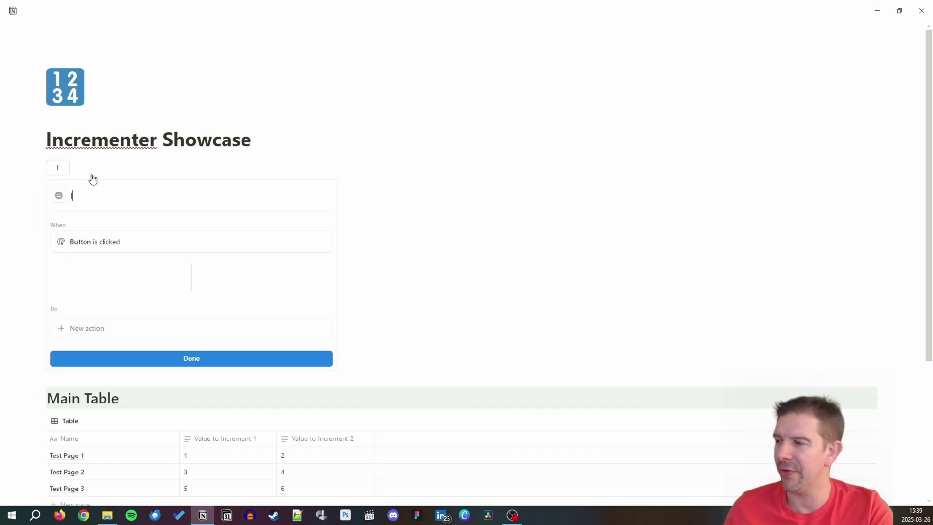
text(ncrement Value 1)
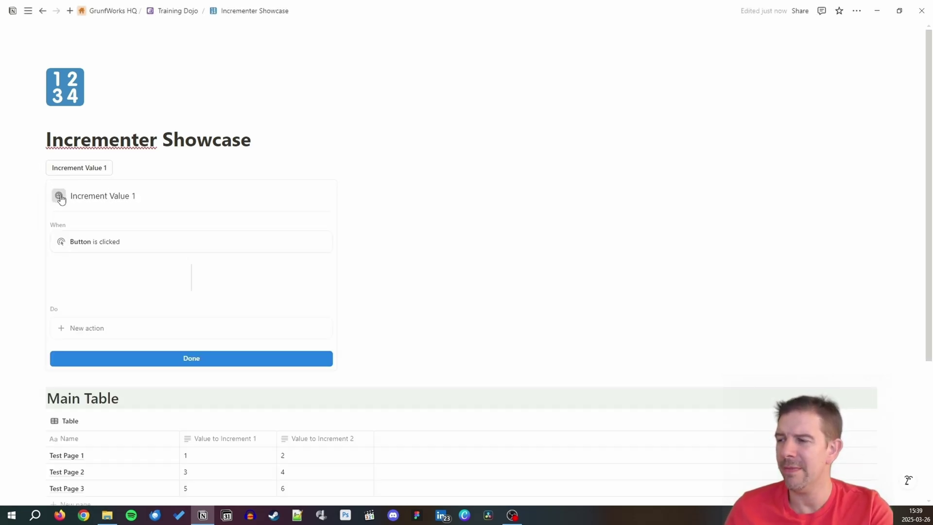
click(59, 195)
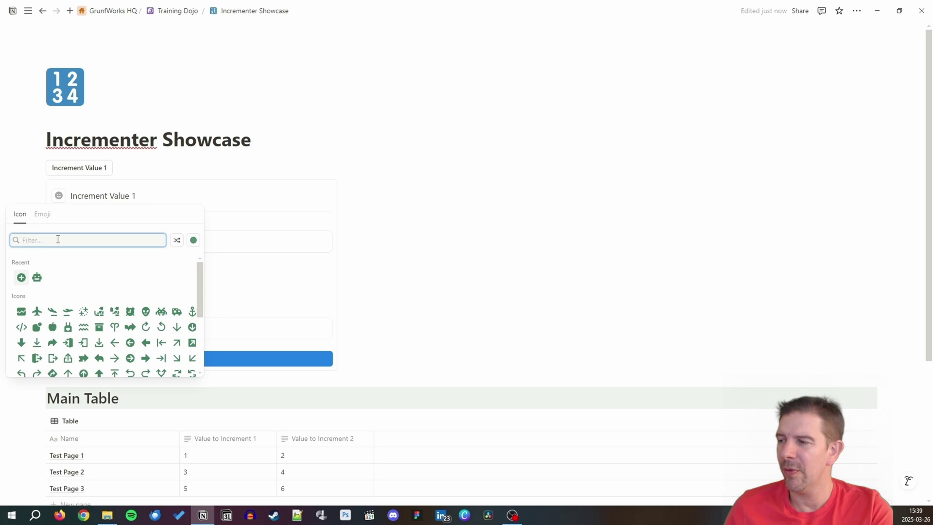
mouse_move(18, 286)
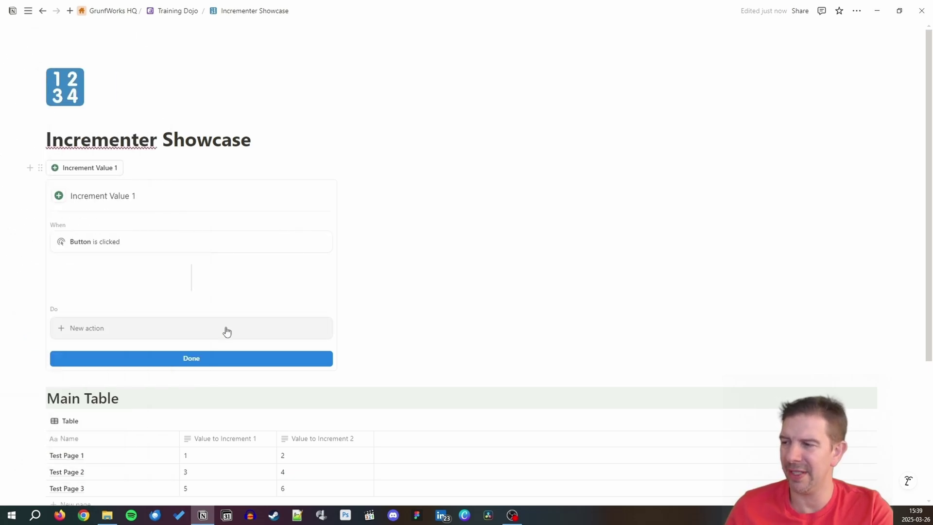
click(223, 359)
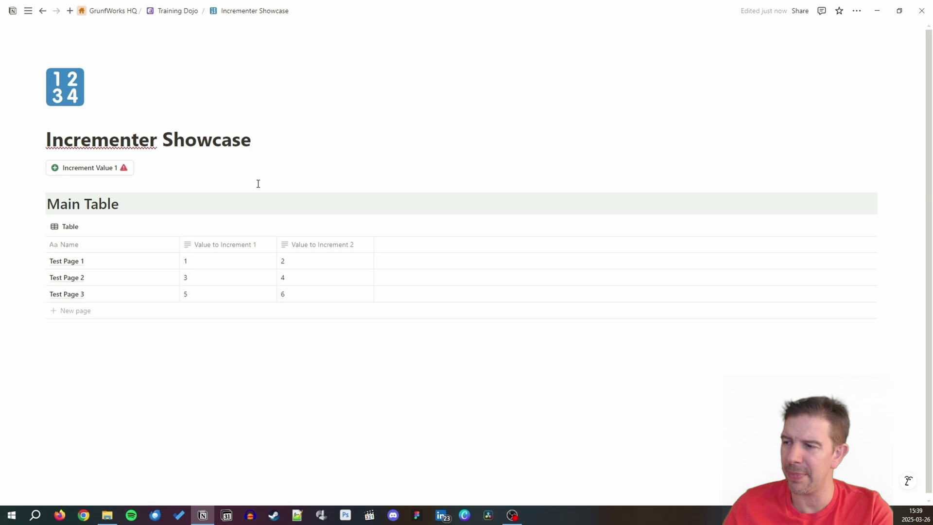
Insert a second inline table named AdditionsDb below the Main Table and hide its title.
click(91, 359)
text(/data)
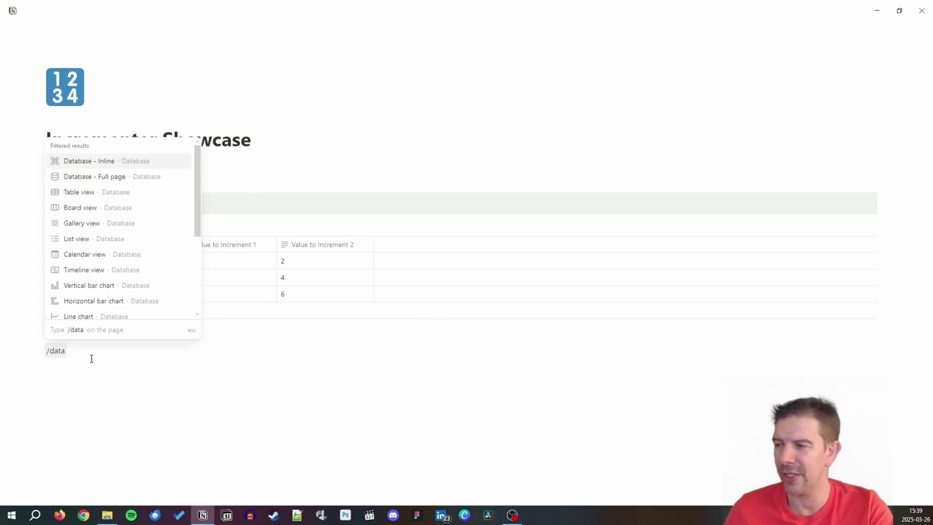
key(Return)
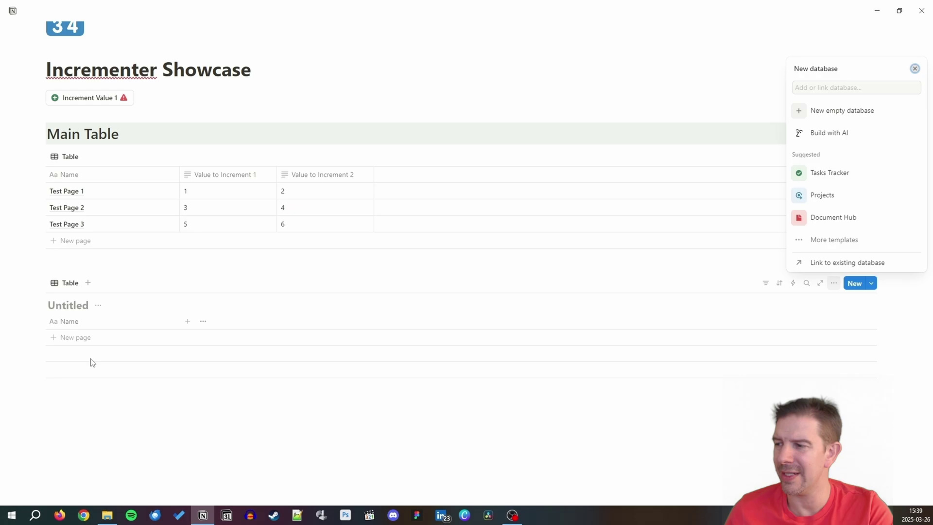
key(Escape)
click(77, 307)
text(AdditionsDb)
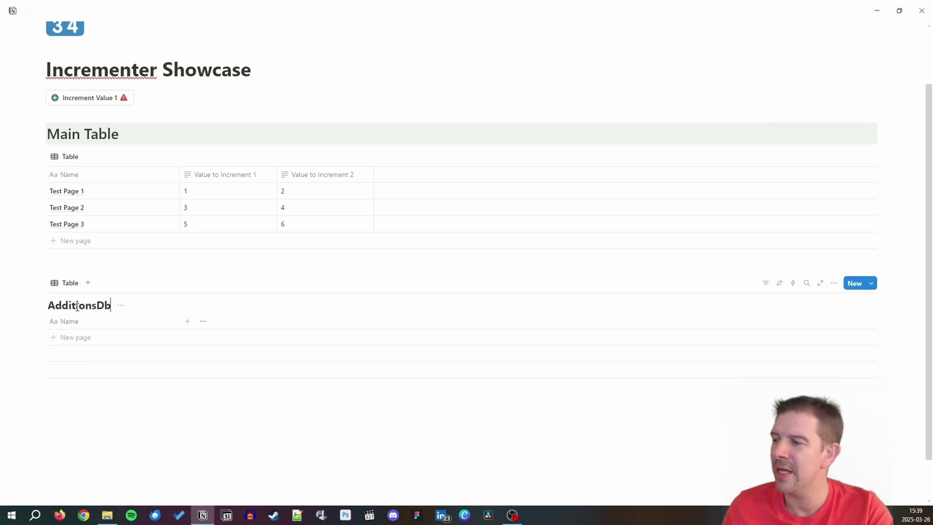
click(120, 305)
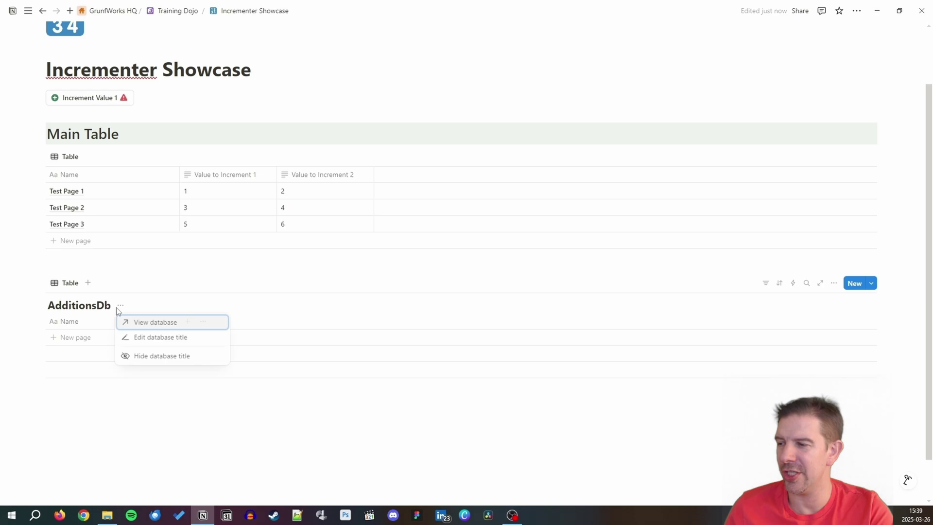
click(152, 358)
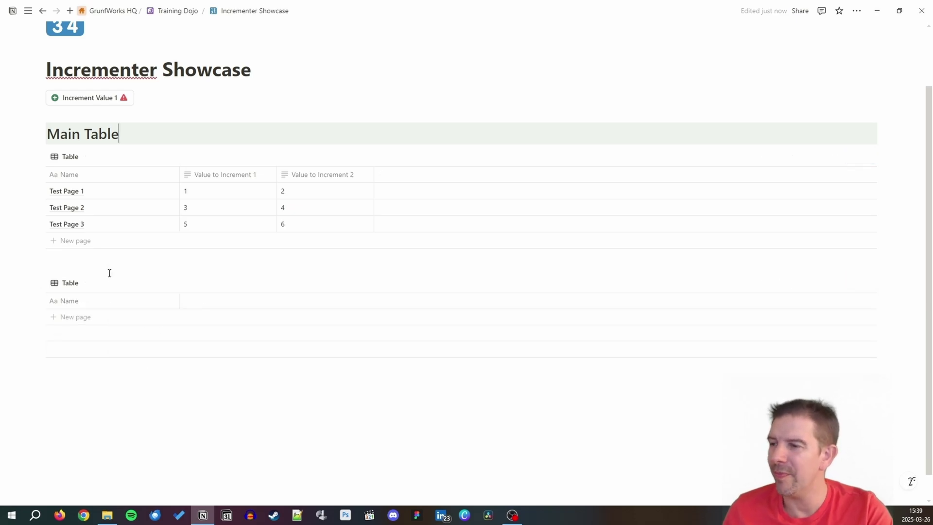
click(61, 258)
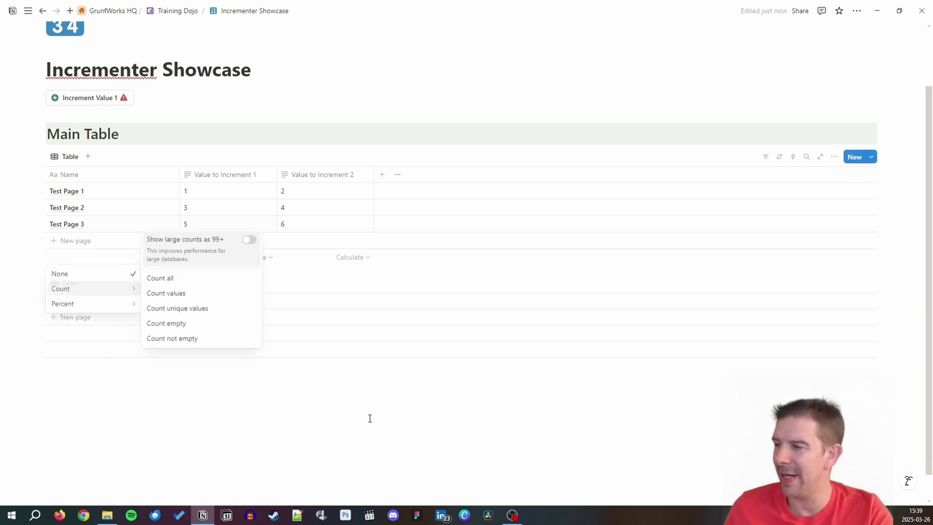
Add a Heading 1 reading 'Additions' at the bottom of the page.
click(231, 400)
text(/h1)
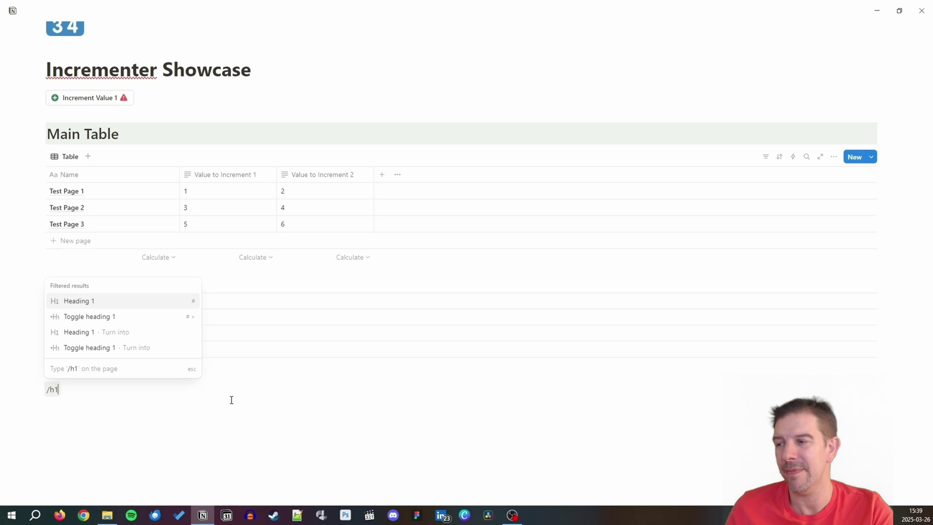
key(Return)
text(Additions)
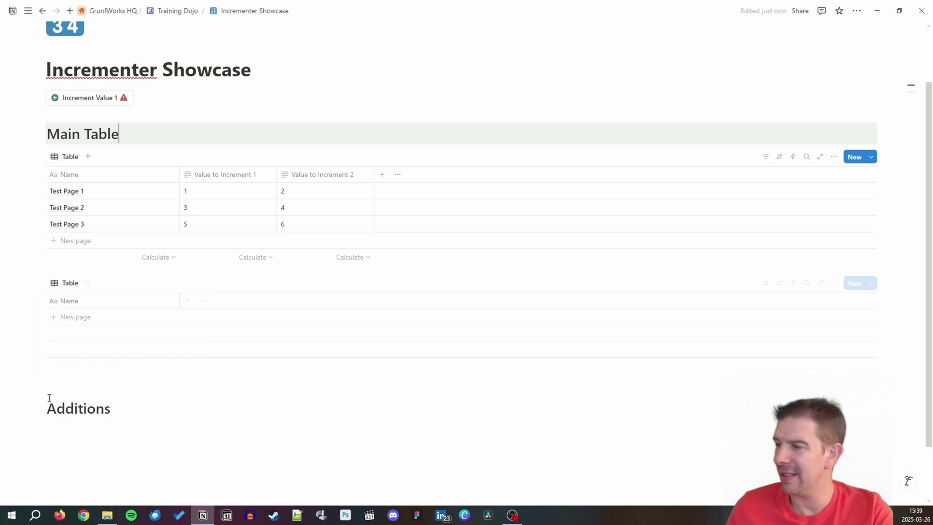
click(77, 372)
Insert a callout and move the Additions heading and second table into it.
click(85, 464)
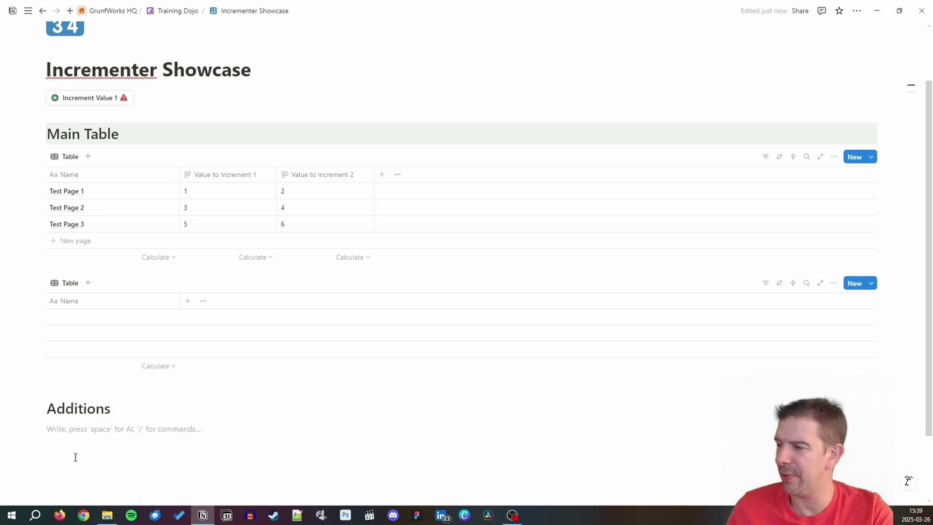
text(/callo)
key(Return)
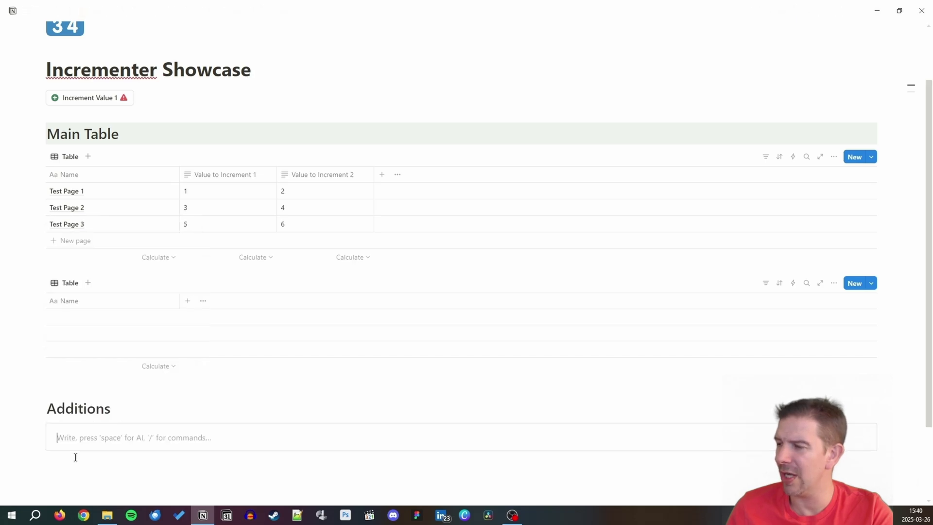
drag(37, 408, 66, 422)
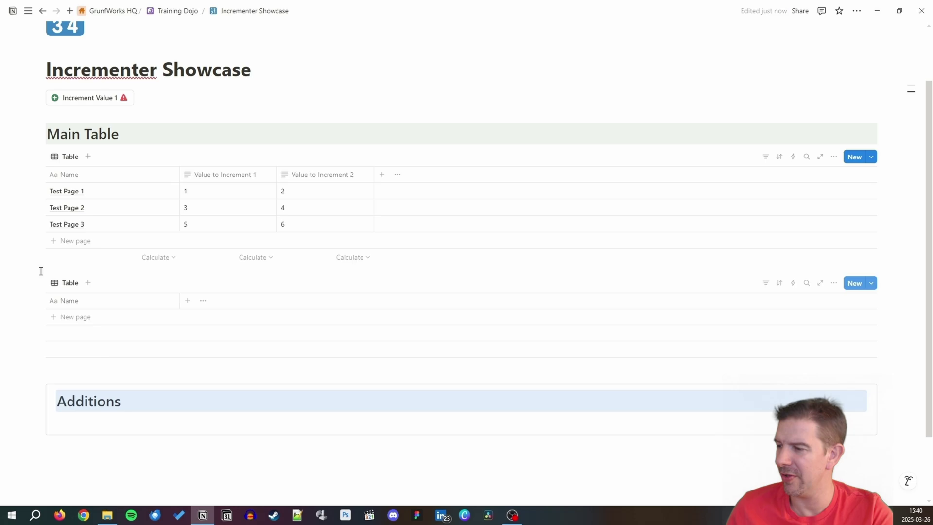
drag(39, 283, 56, 410)
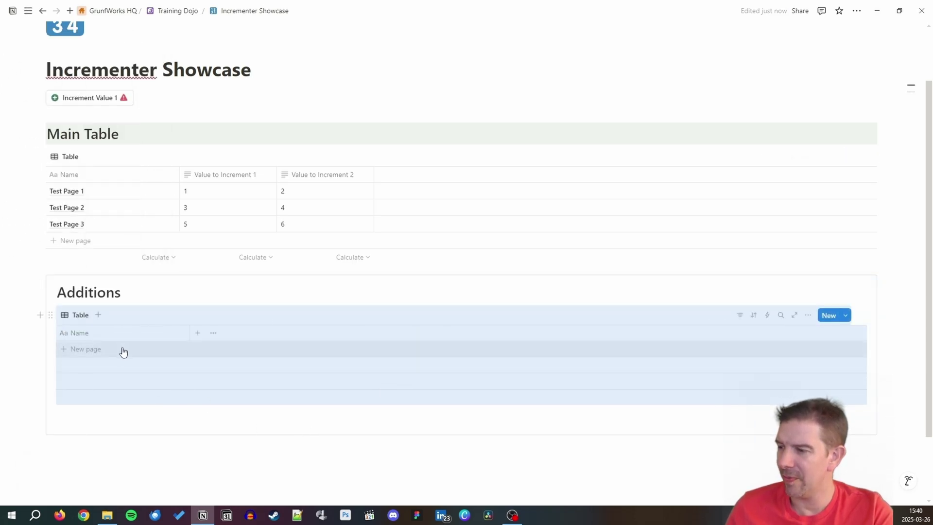
Add an 'Addition Type' Select column to the Additions table with options Value 1 and Value 2.
click(199, 333)
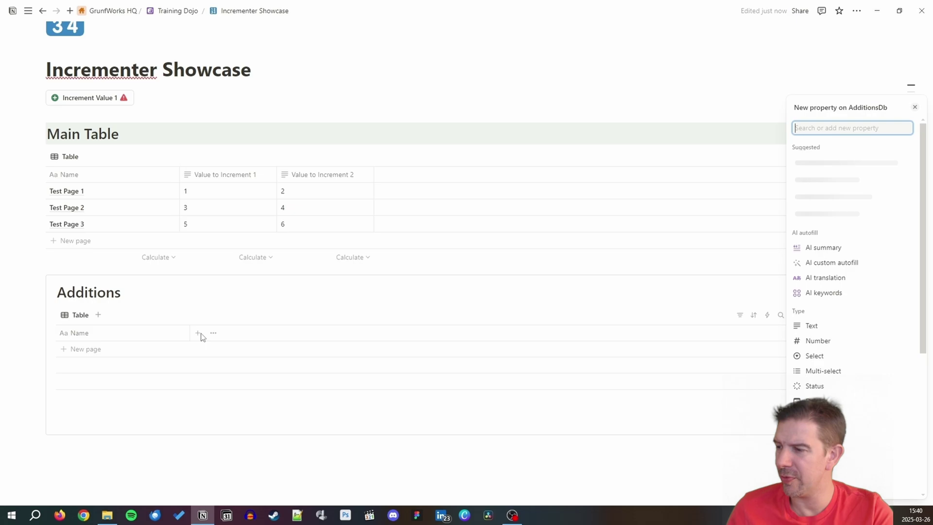
text(A)
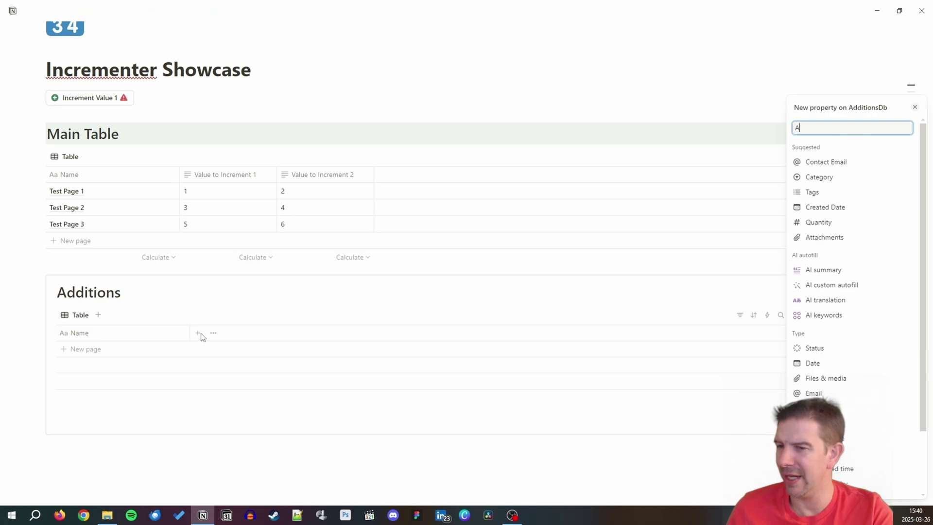
text(ddi)
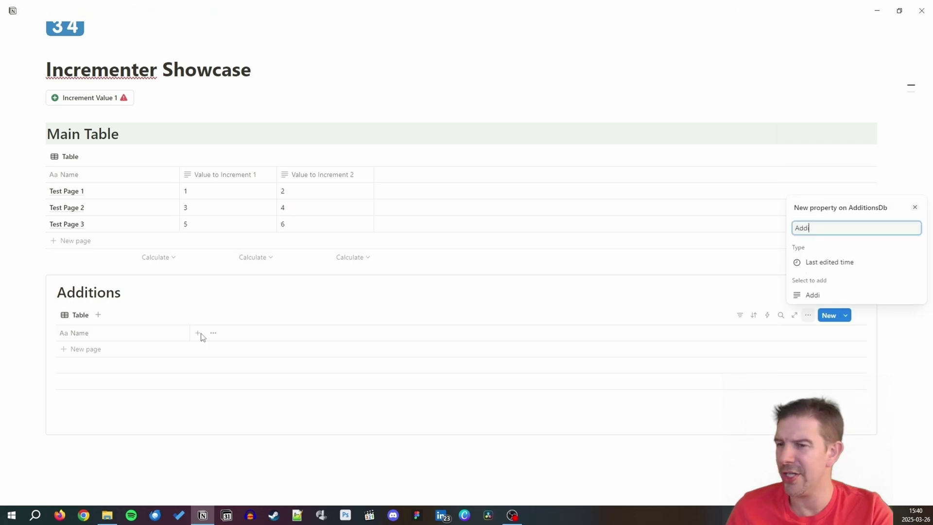
text(tion Type)
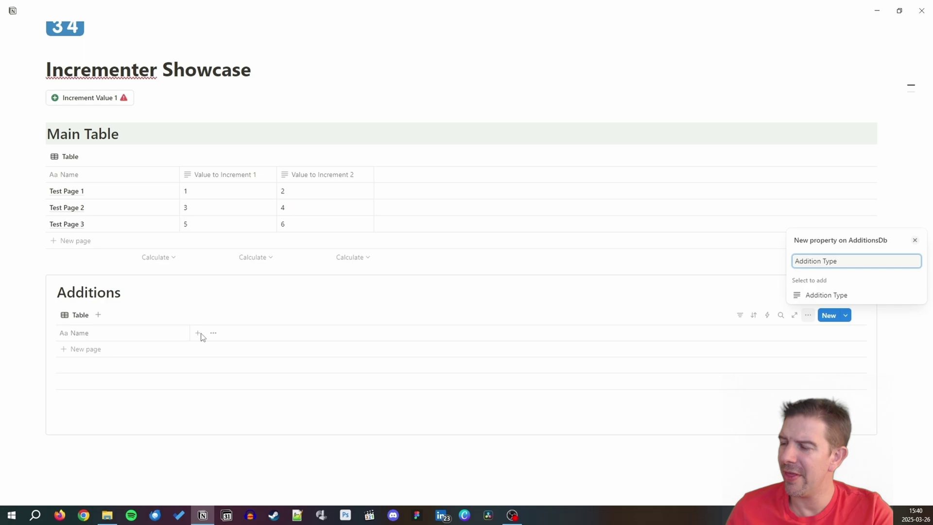
click(817, 295)
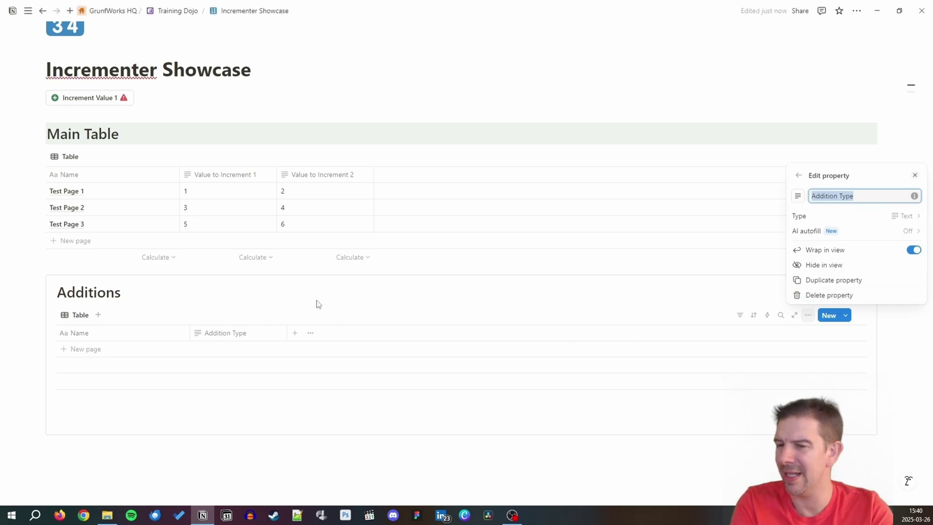
click(863, 217)
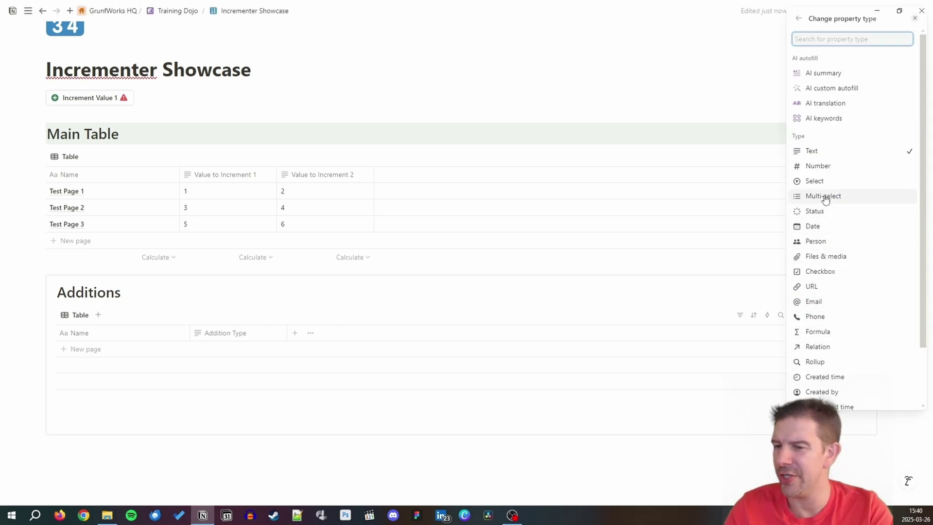
click(821, 181)
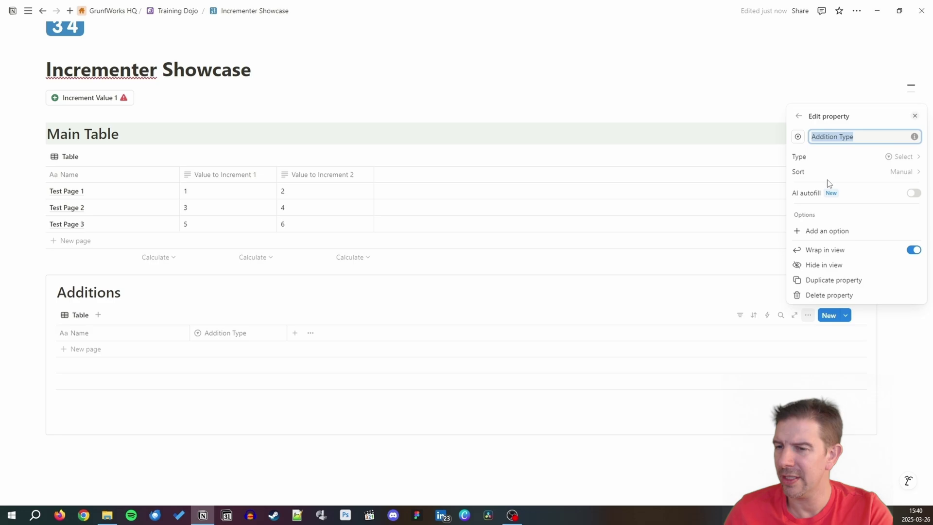
click(829, 235)
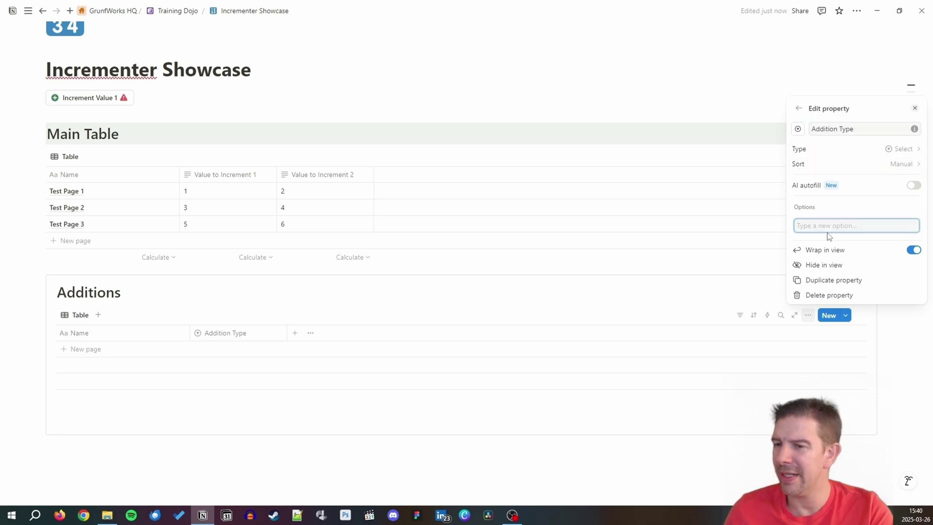
text(Value 1)
key(Return)
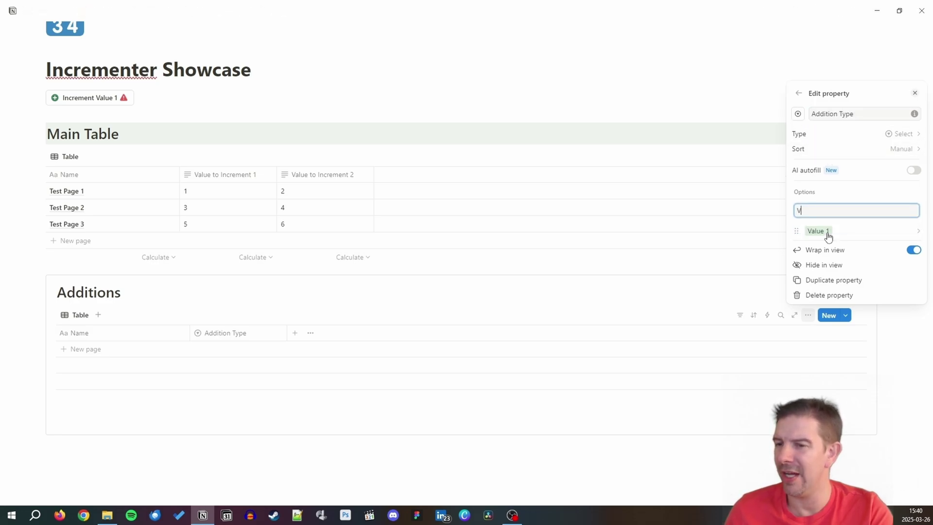
text(Value 2)
key(Return)
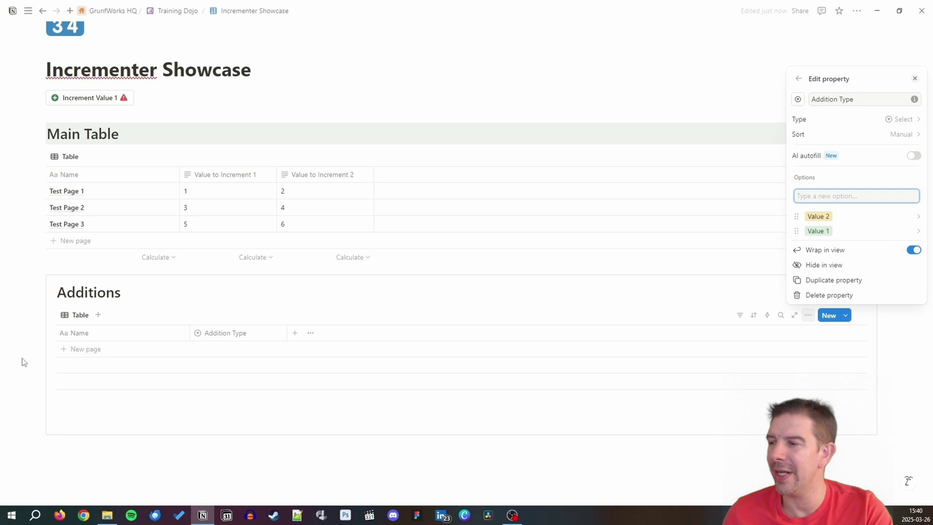
click(104, 354)
Add rows Add 1, Add 2, Add 3 with Addition Type Value 1, Value 2, Value 1.
click(86, 349)
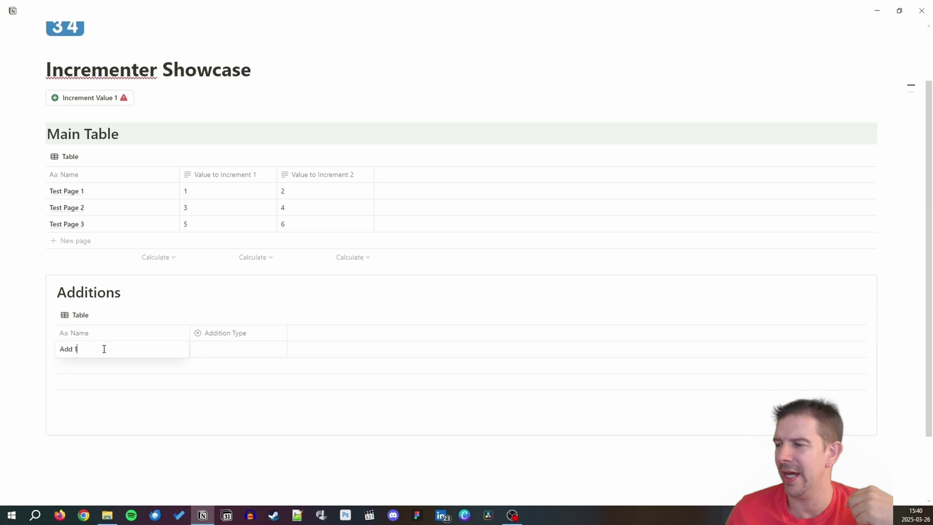
key(Return)
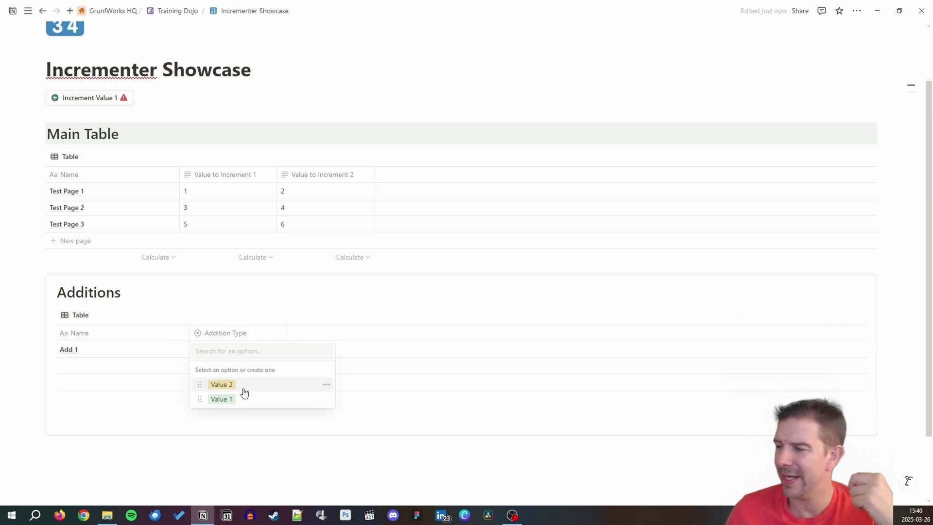
click(241, 398)
click(89, 365)
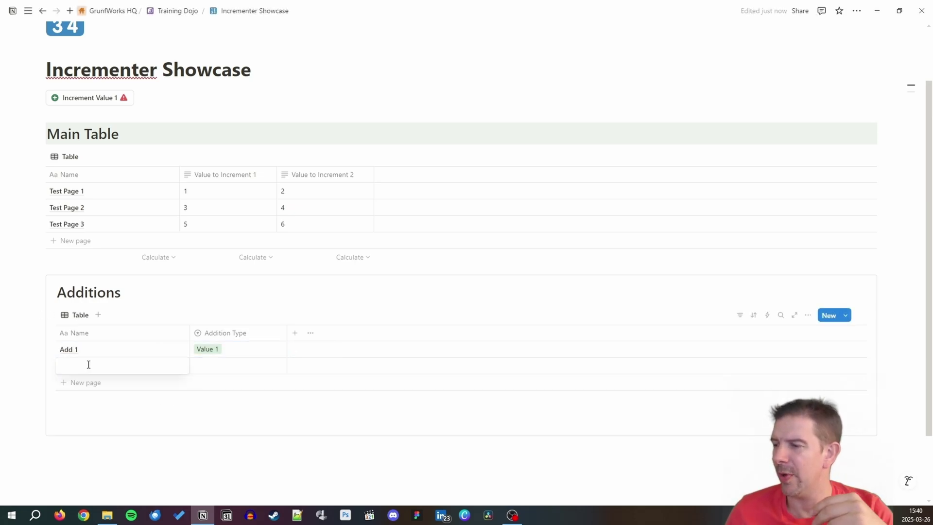
text(Add 2)
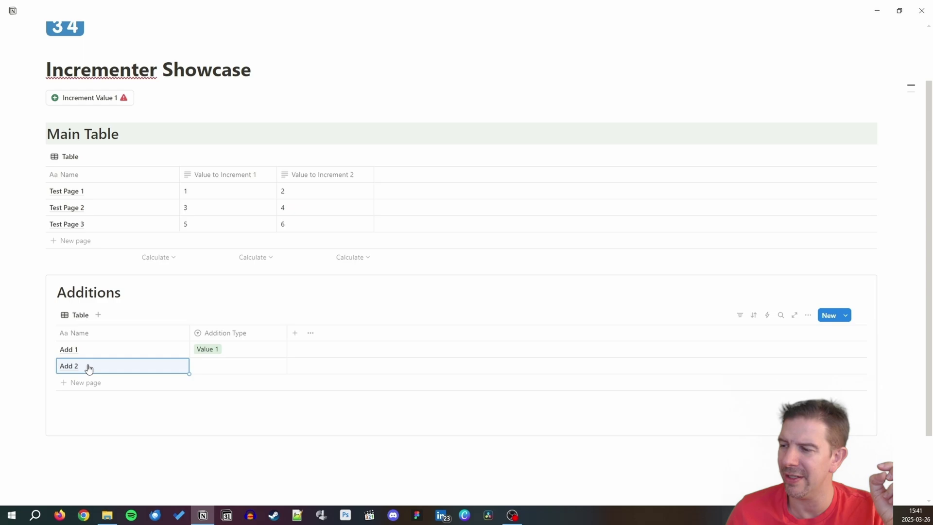
click(240, 365)
click(223, 401)
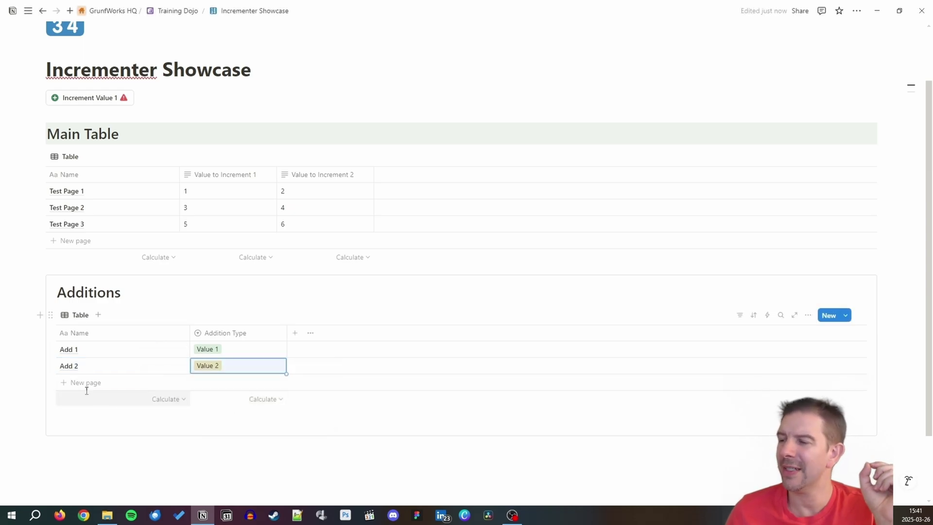
click(77, 382)
text(Add)
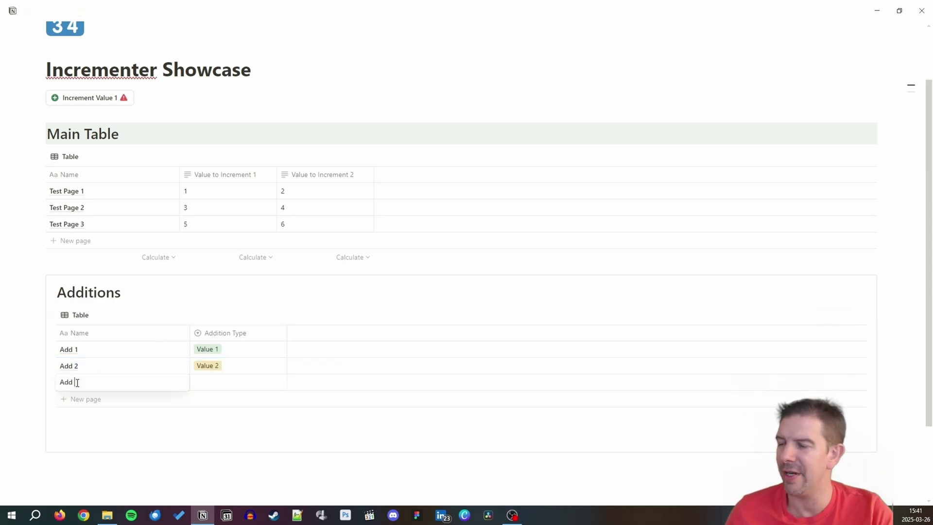
text( 3)
click(229, 382)
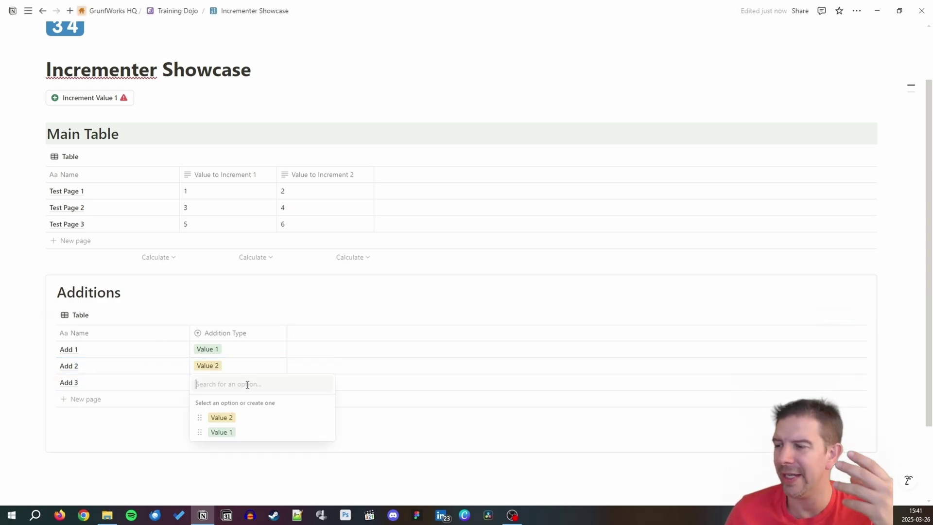
click(239, 431)
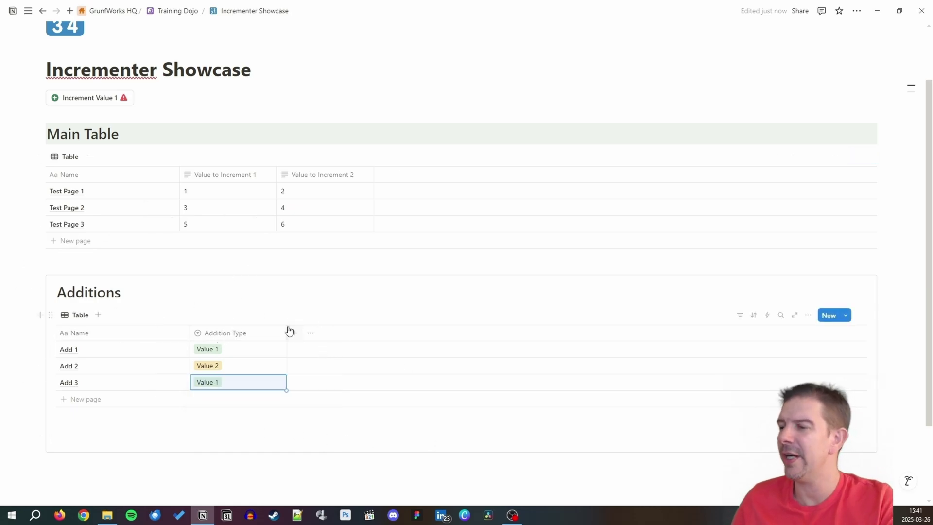
Add a two-way MainPage relation to the Main Table, named Additions on the other side.
click(295, 334)
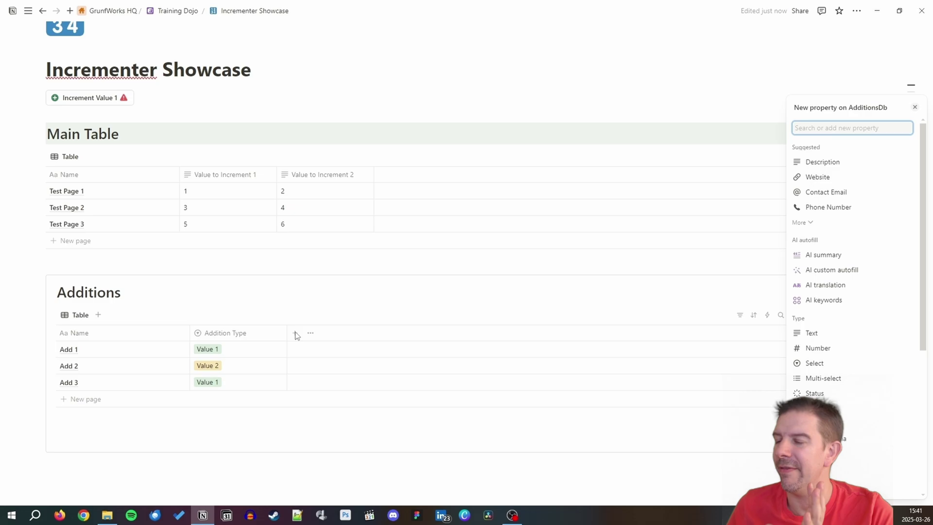
text(Rela)
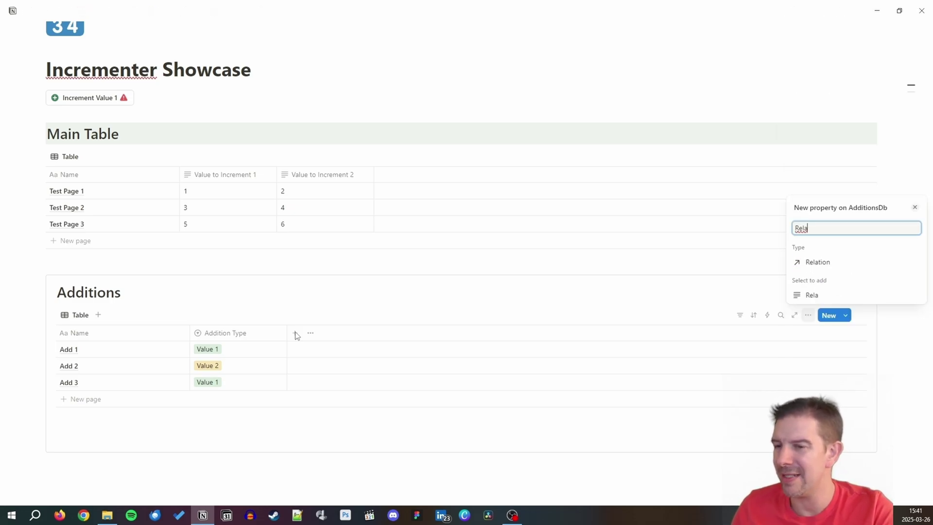
click(821, 263)
text(Main P)
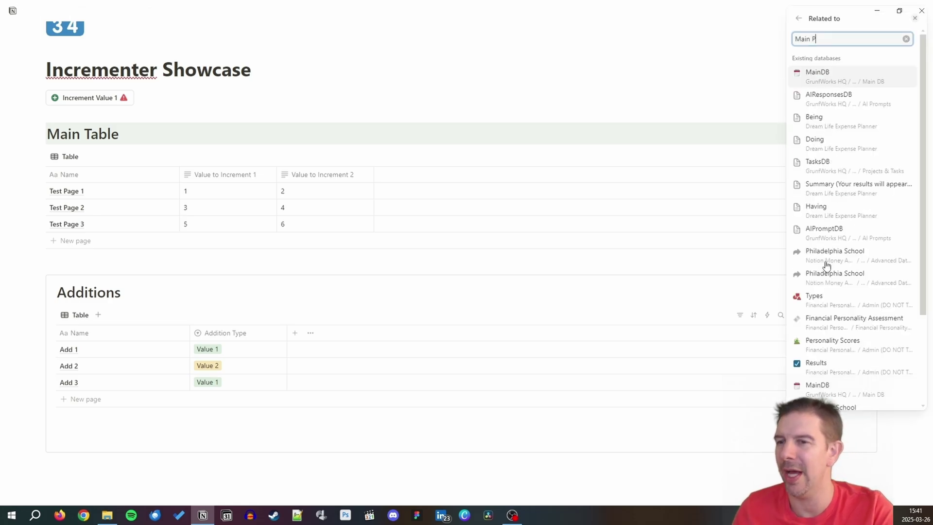
key(BackSpace)
key(BackSpace)
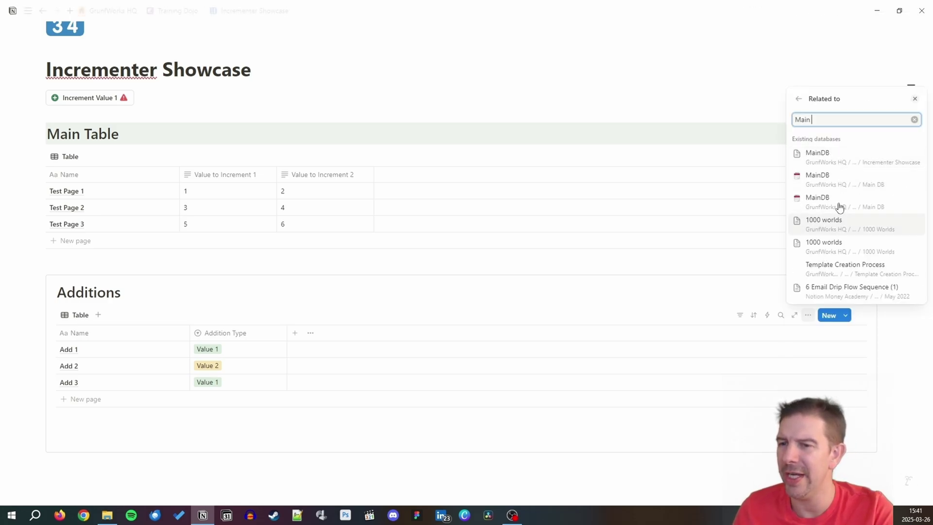
click(821, 155)
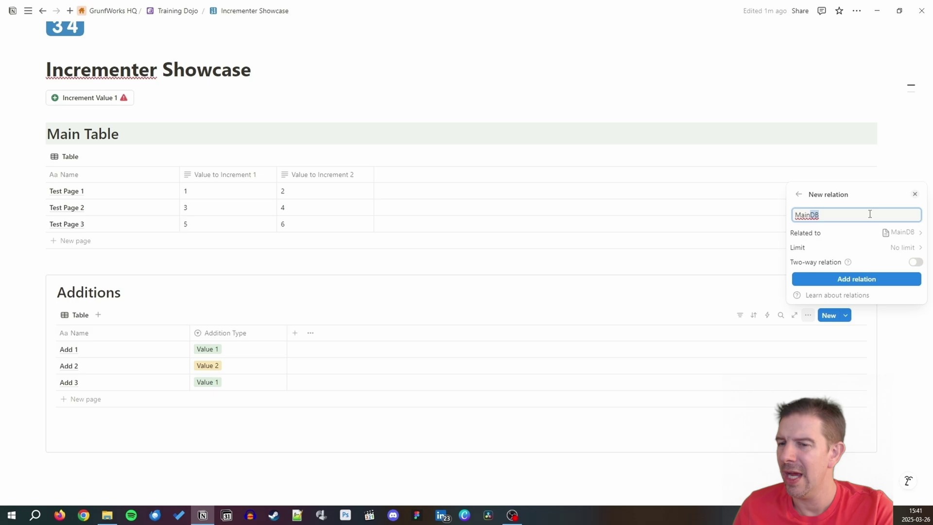
text(Page)
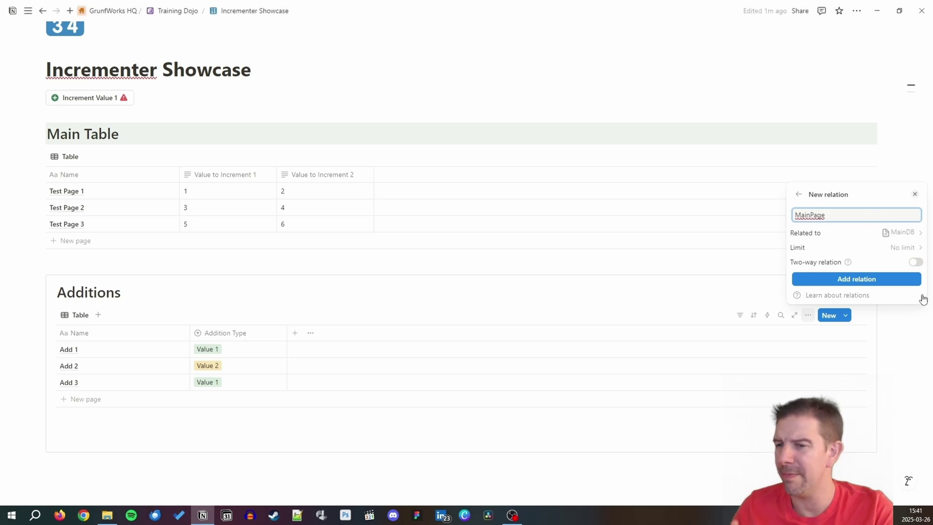
click(915, 262)
text(Additions)
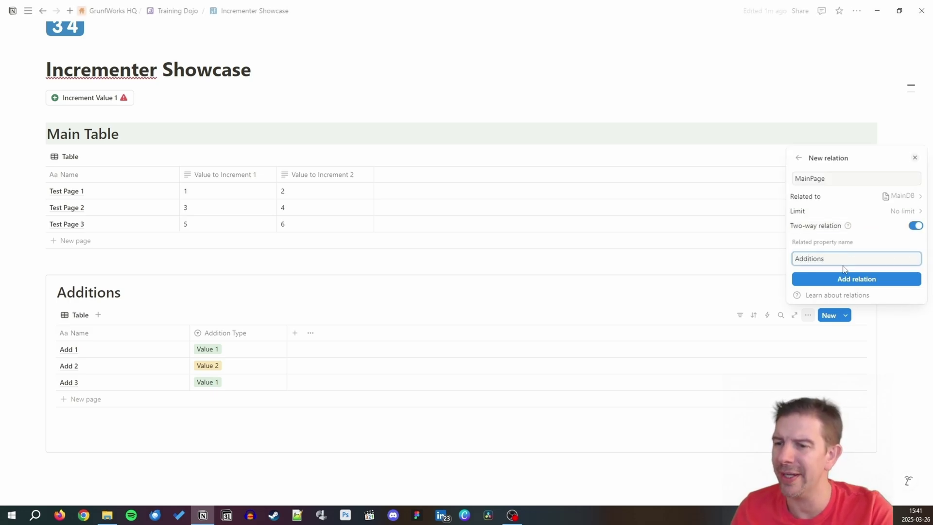
click(843, 279)
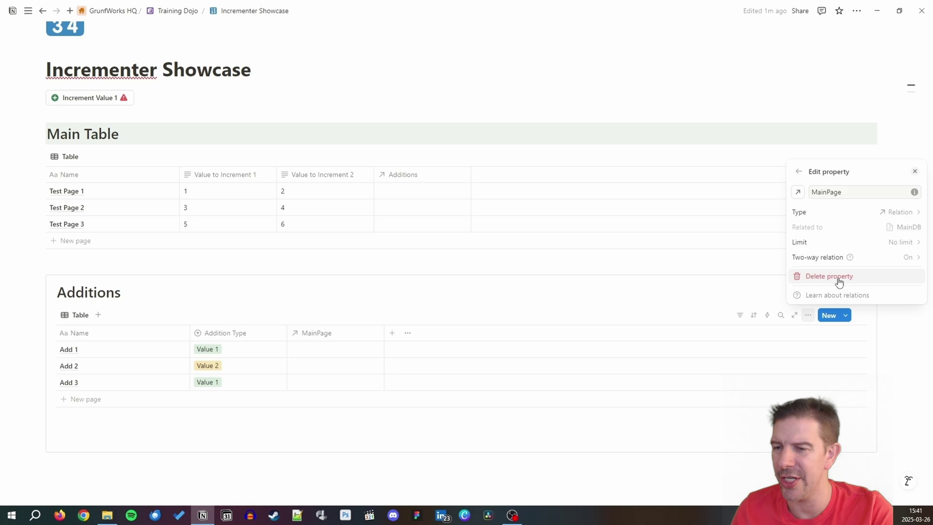
Link Add 1 to Test Page 1, Add 2 to Test Page 2, and Add 3 to Test Page 1.
click(330, 358)
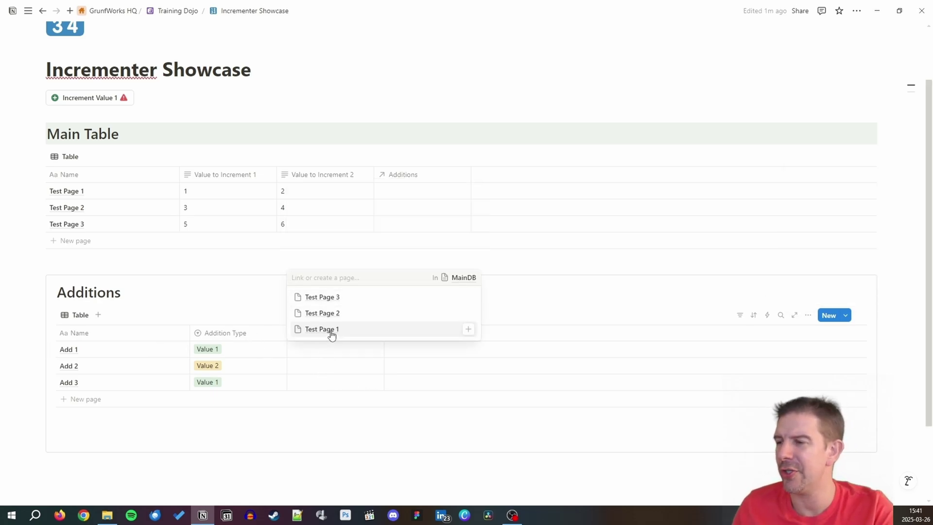
click(331, 330)
click(319, 368)
click(319, 369)
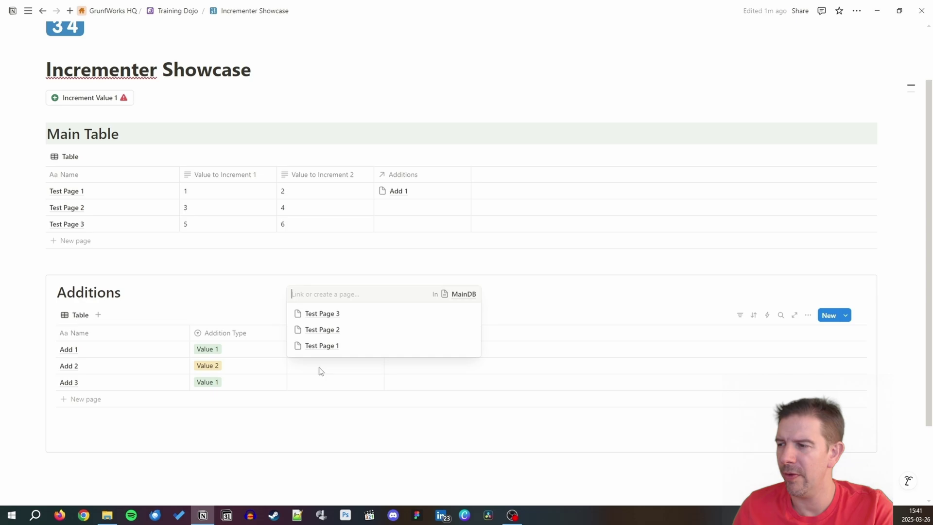
click(322, 331)
click(317, 386)
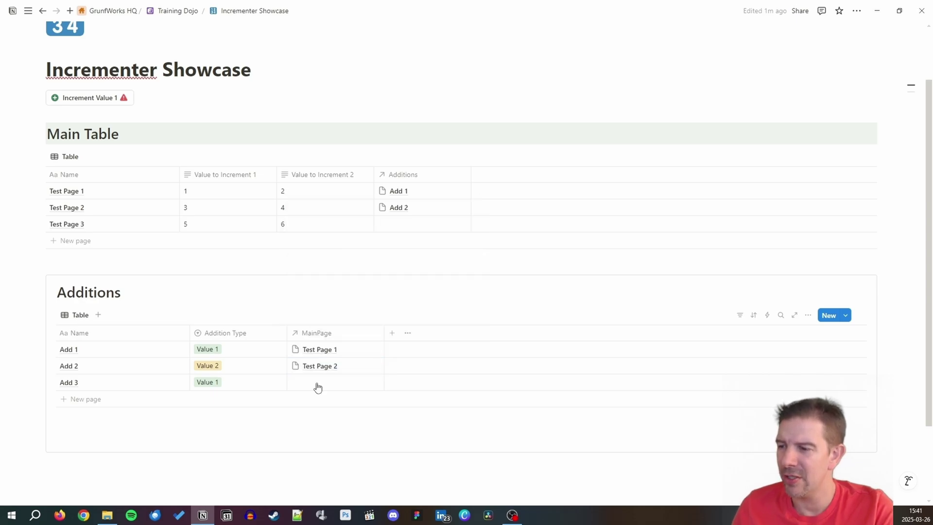
click(318, 386)
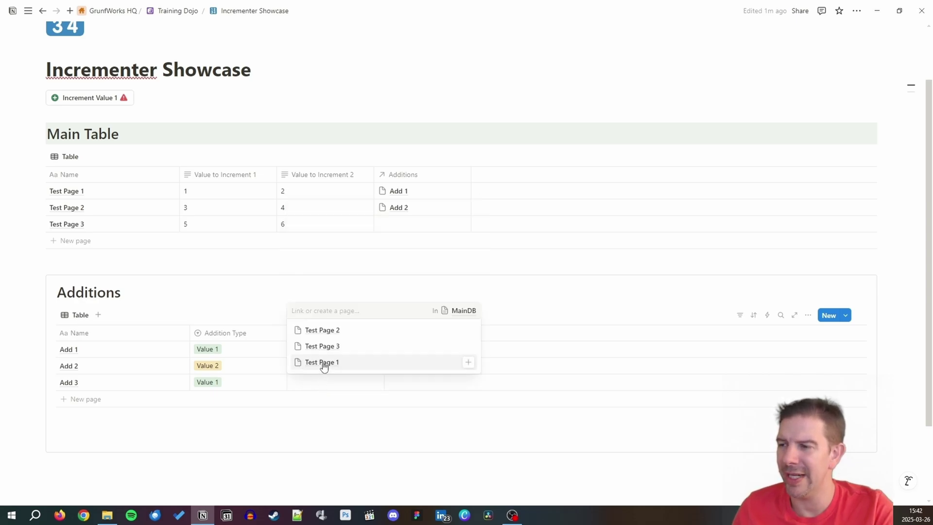
click(322, 363)
key(Escape)
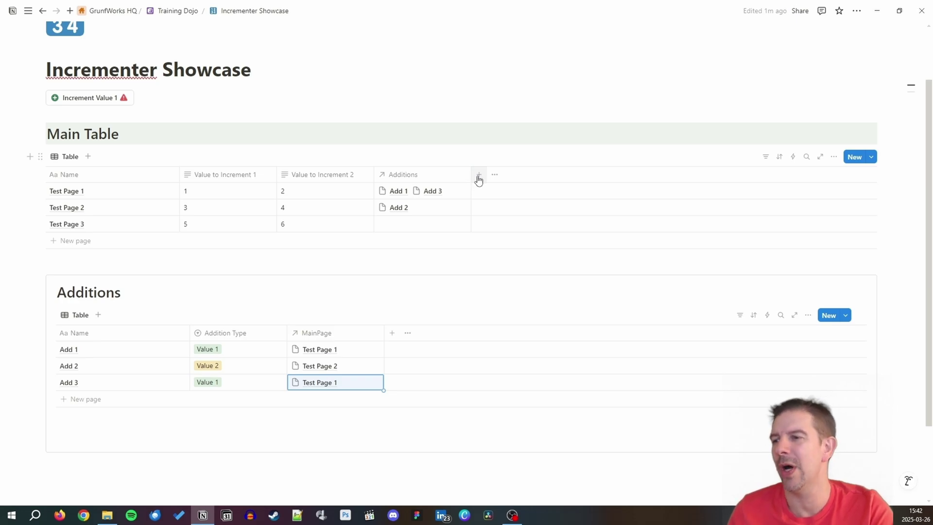
Add row 'Add 4' with Addition Type Value 1, linked to Test Page 3.
click(97, 399)
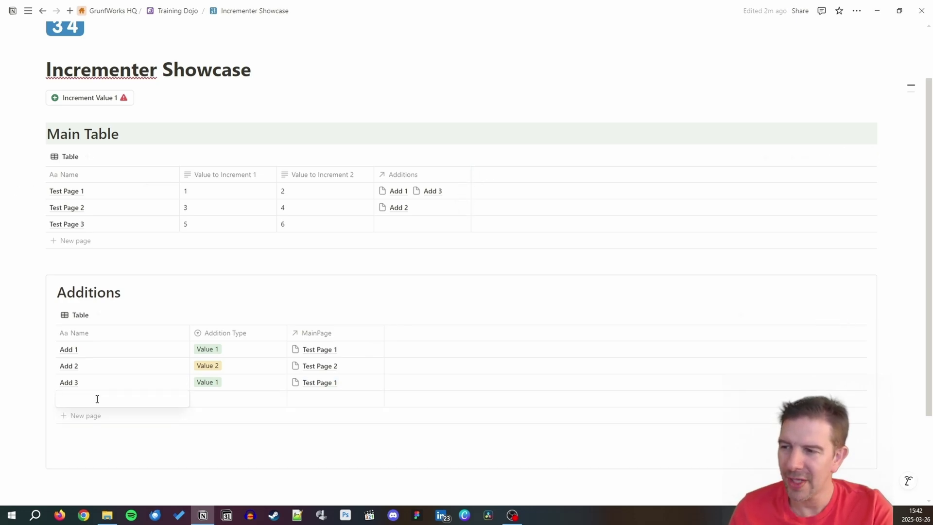
text(Add 4)
key(Tab)
text(V)
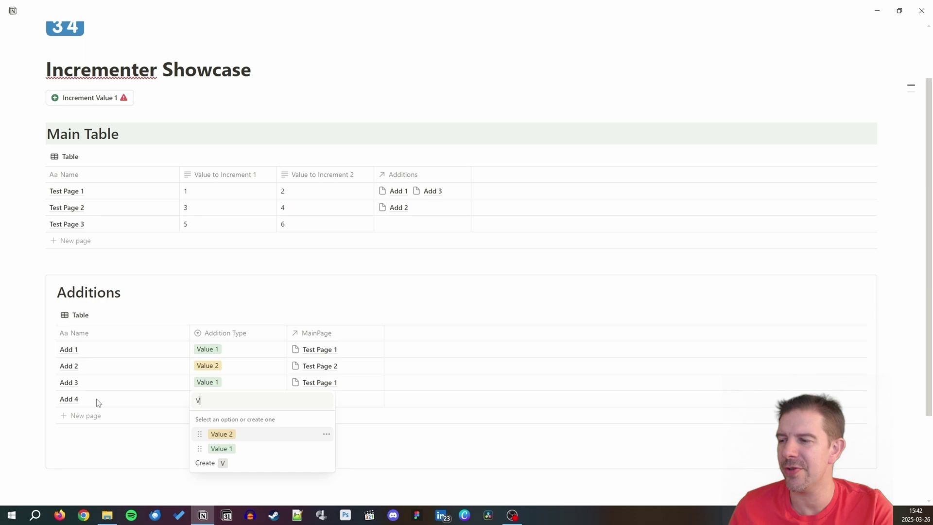
text(alue )
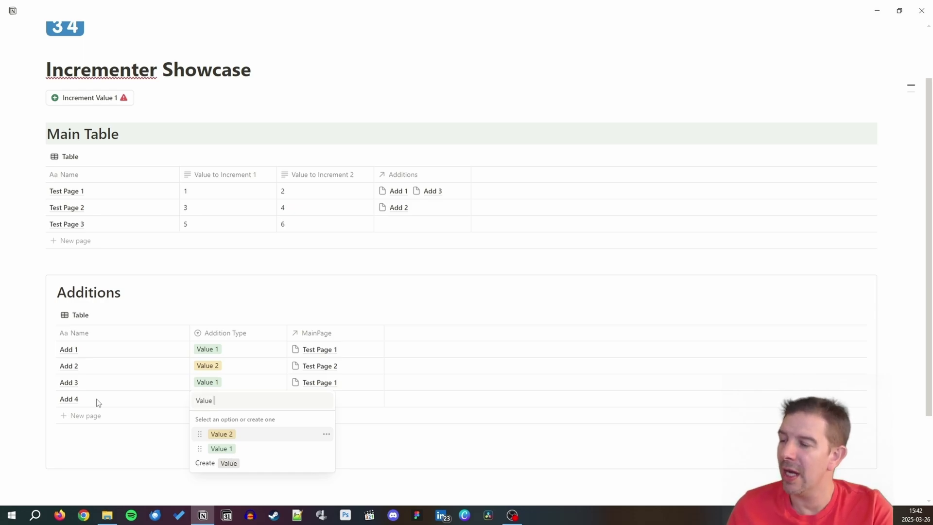
text(1)
key(Return)
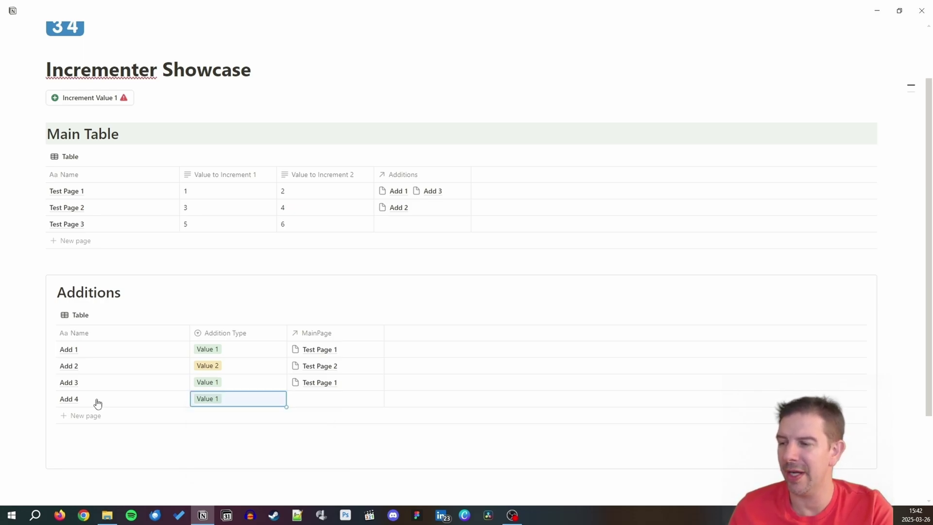
key(Tab)
text(te)
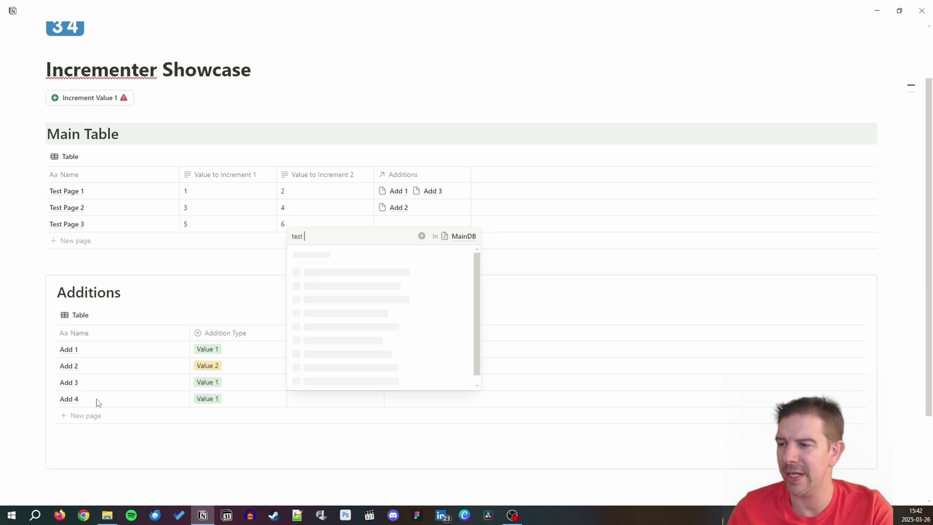
text(st page )
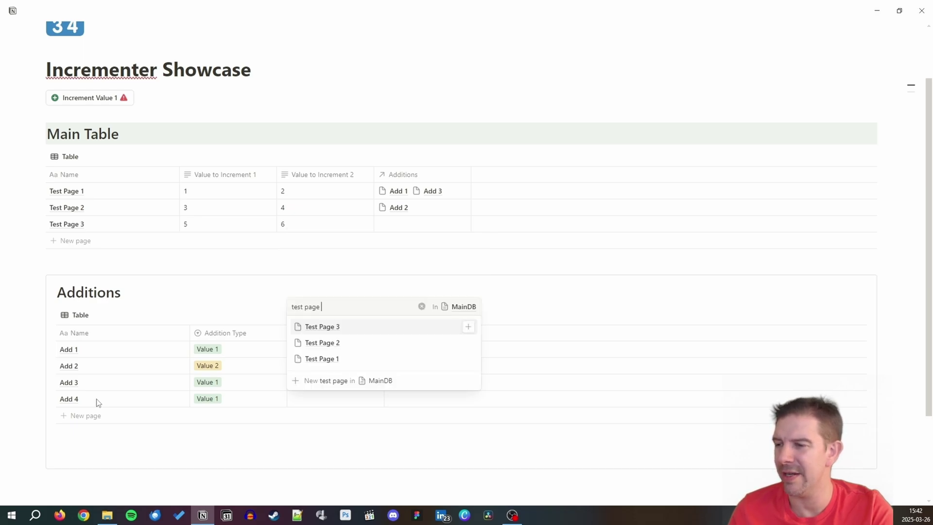
text(3)
key(Return)
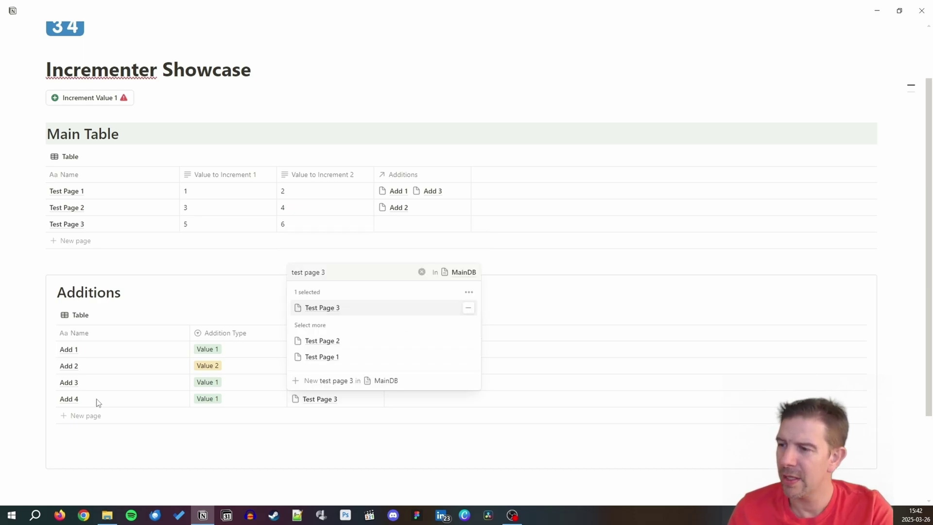
key(Escape)
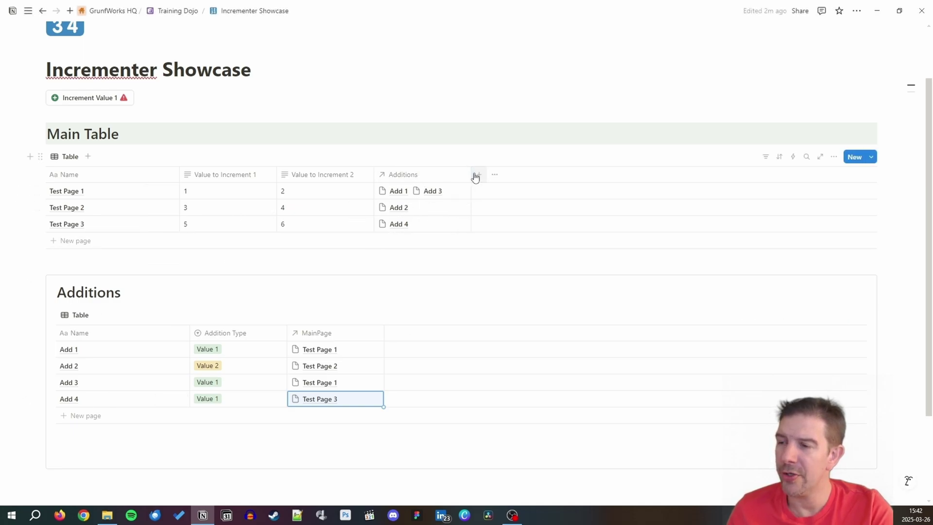
Create an Actual Value 1 formula property in the Main Table.
click(477, 176)
text(Actual Value 1)
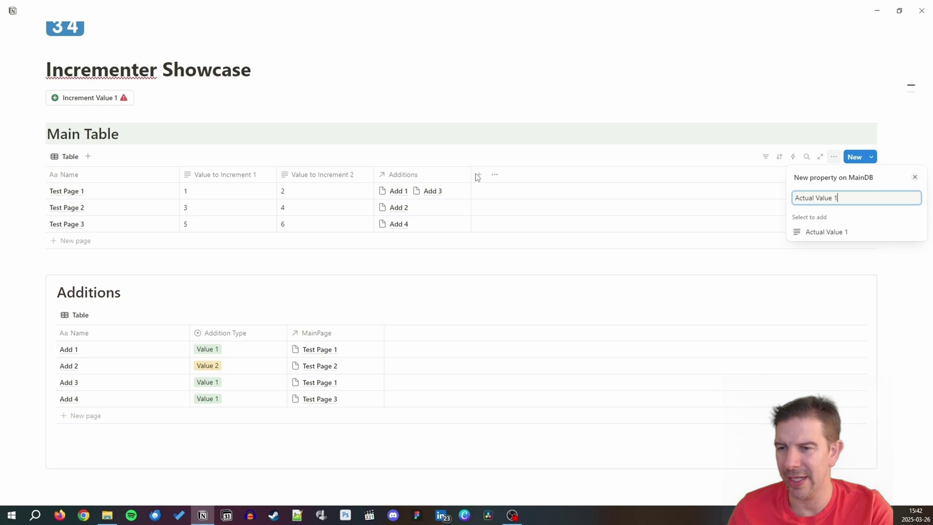
click(824, 232)
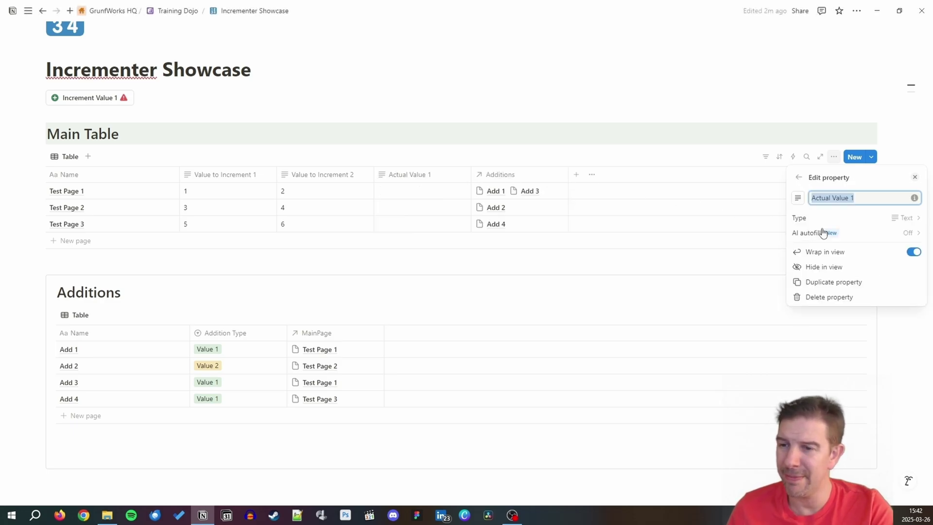
click(906, 218)
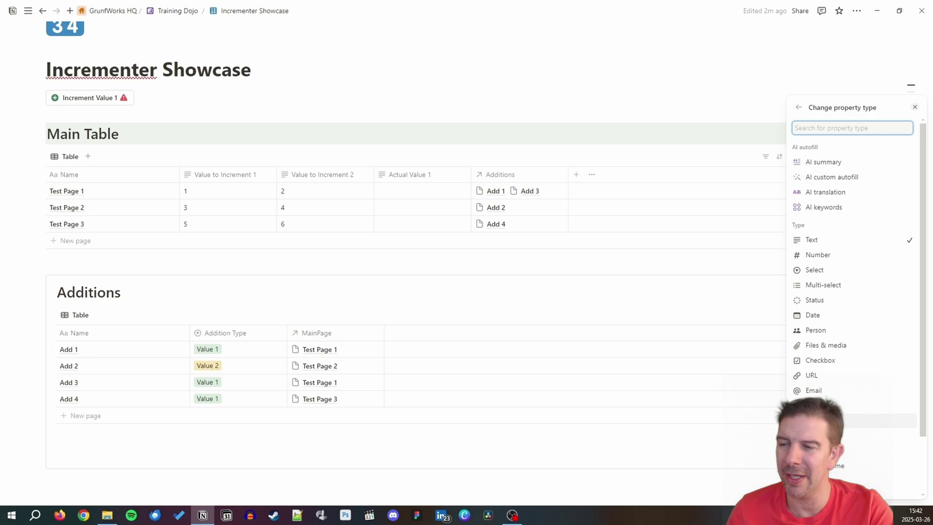
click(826, 405)
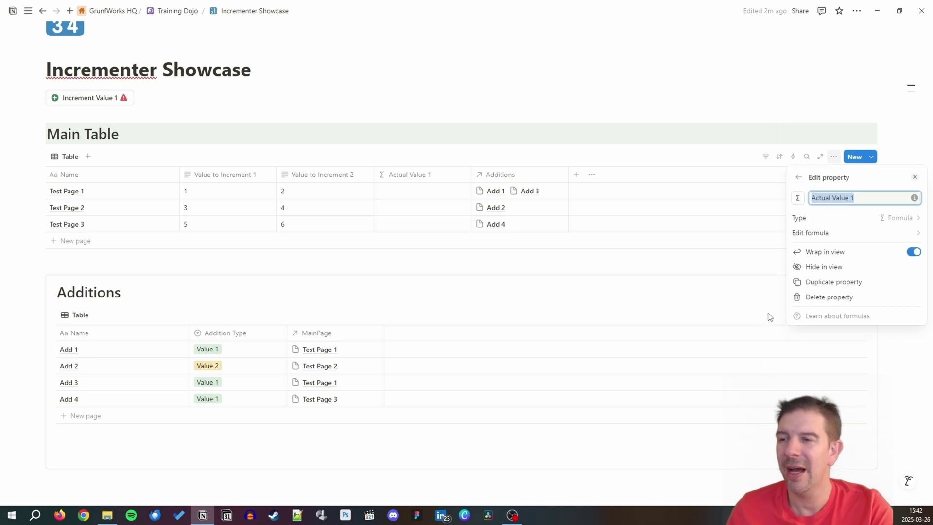
Set the formula to Additions.filter(current.Addition Type.format()=="Value 1") and save it.
click(858, 231)
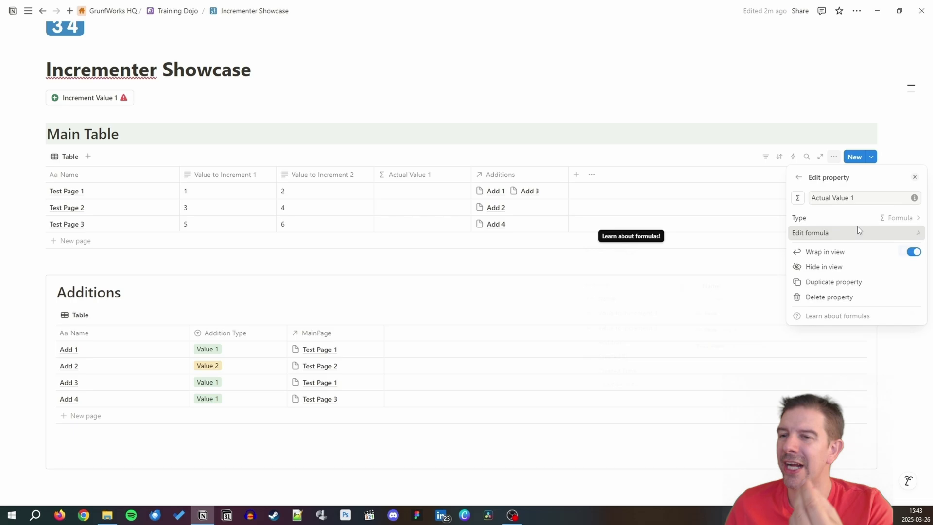
click(616, 266)
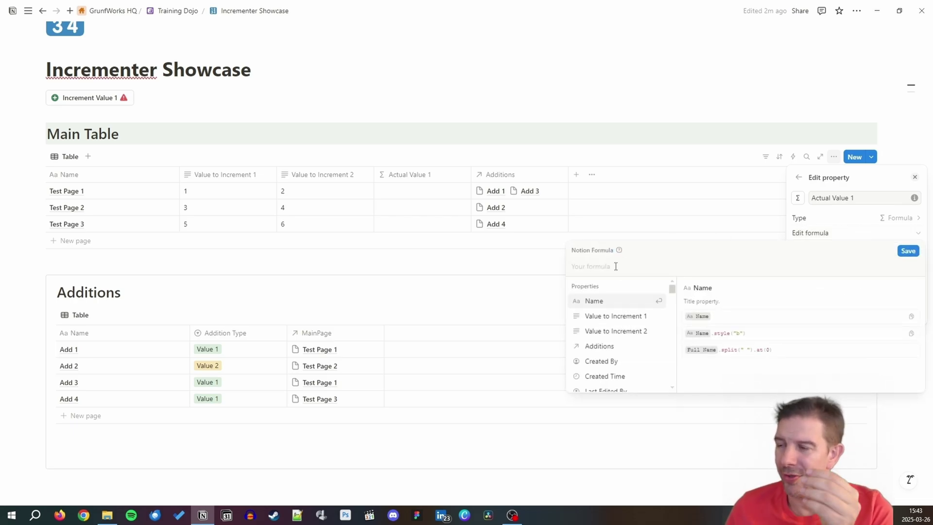
text(Additio)
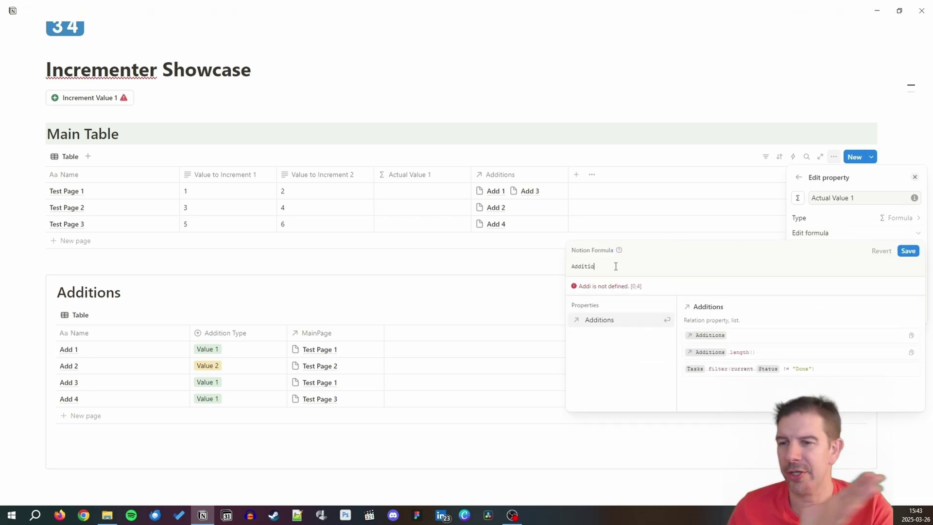
key(Return)
text(.fil)
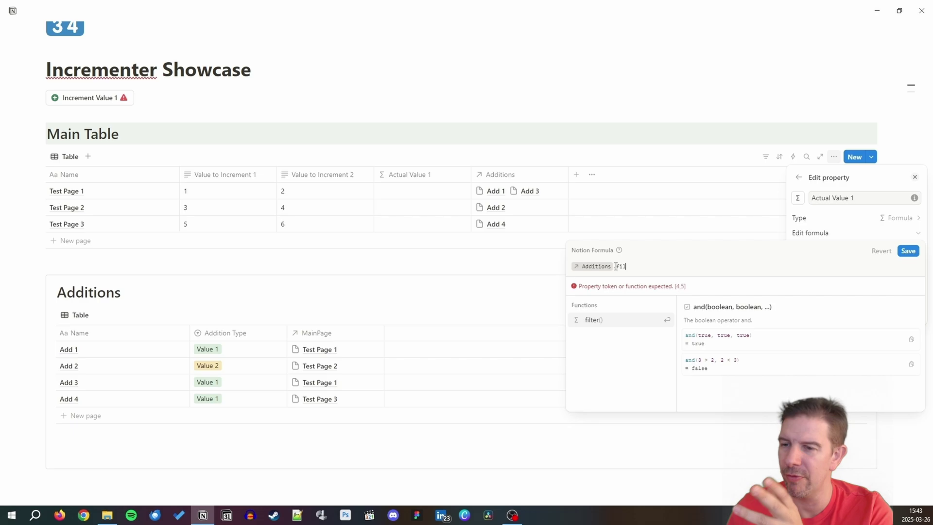
key(Return)
text(curre)
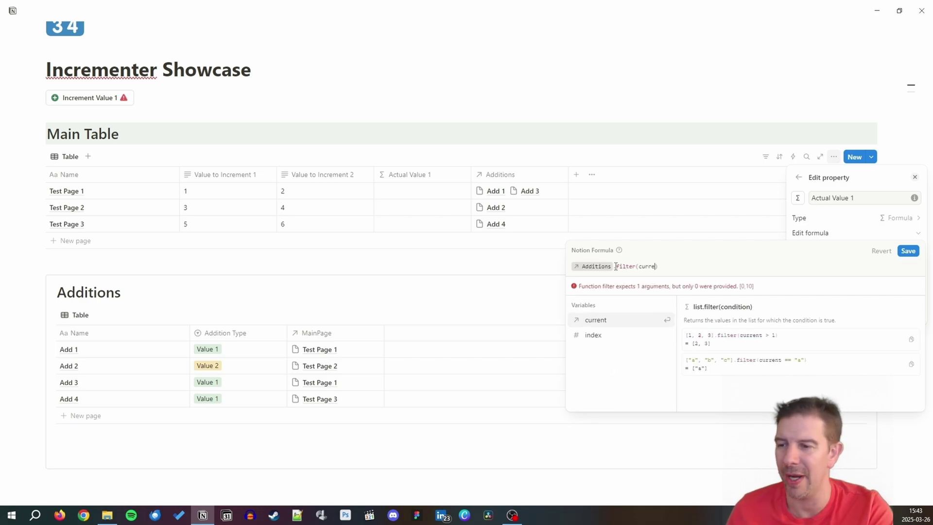
key(Return)
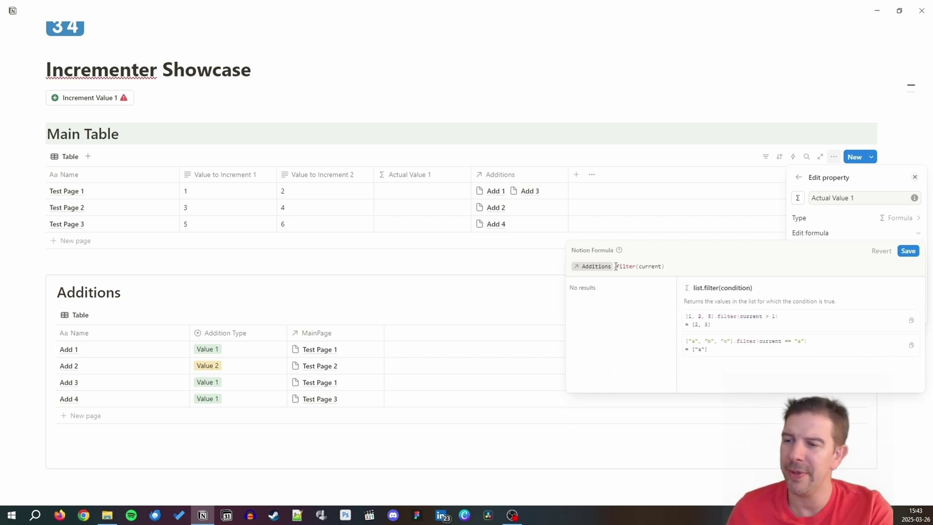
text(.Add)
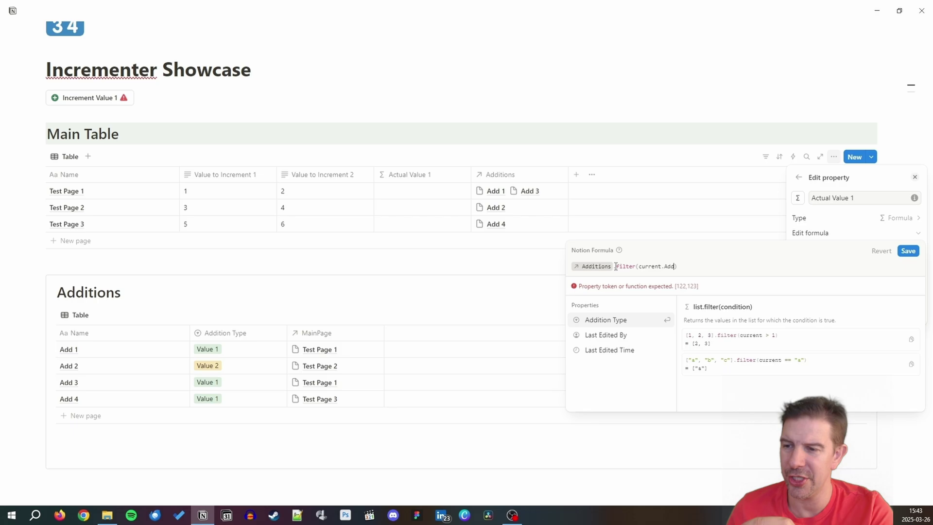
key(Return)
text(.)
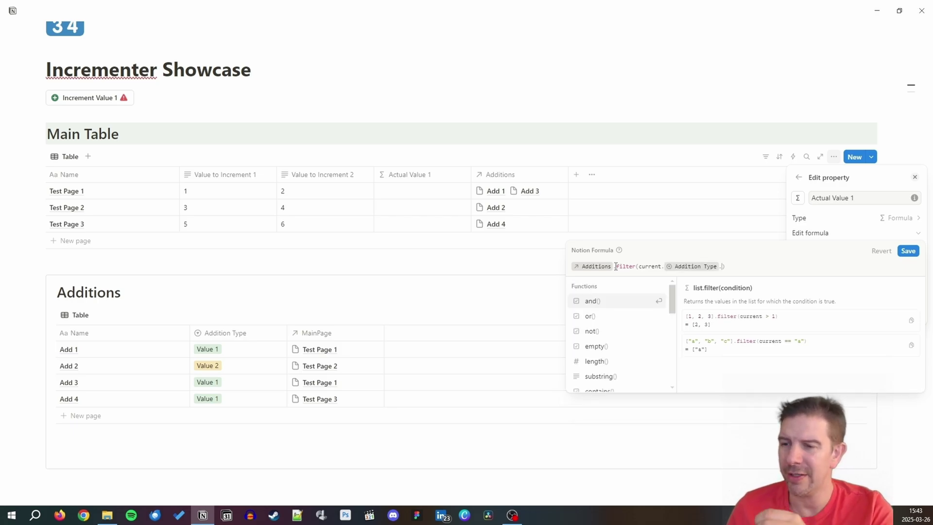
text(forma)
key(Return)
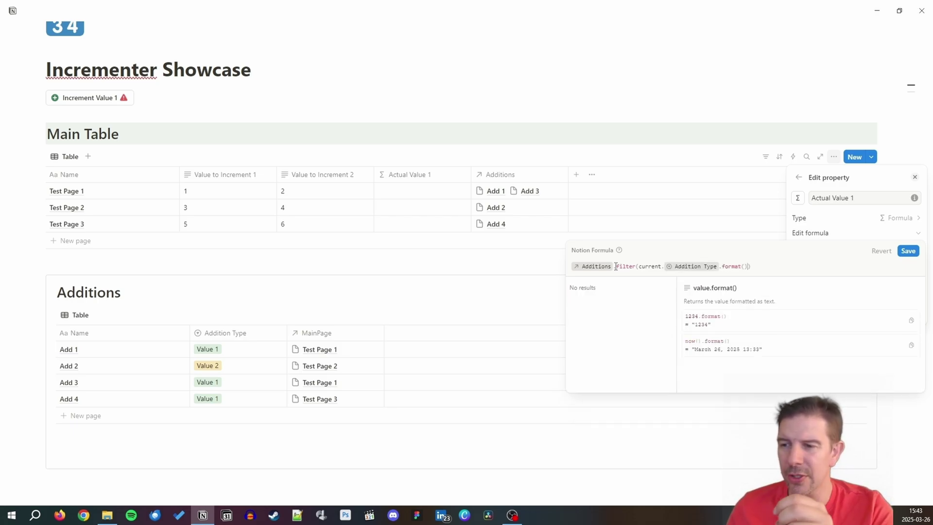
text(=="Value 1)
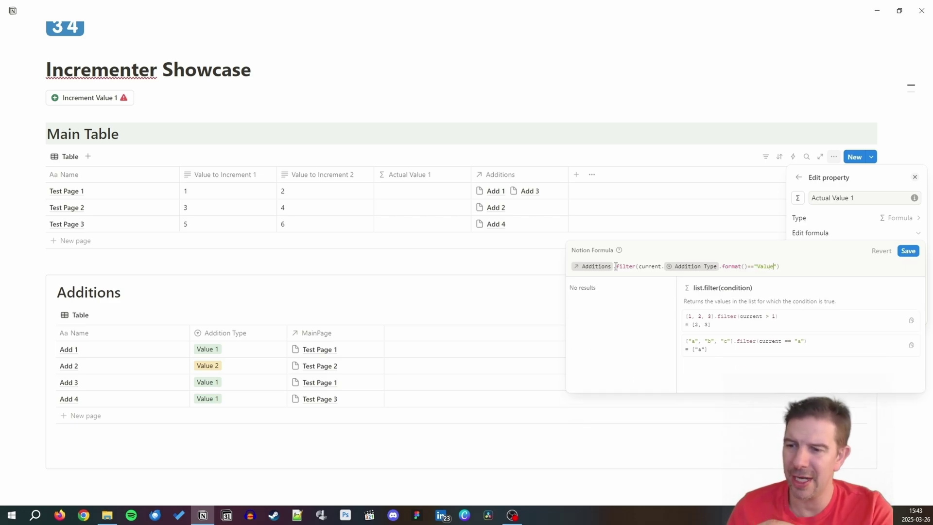
click(907, 253)
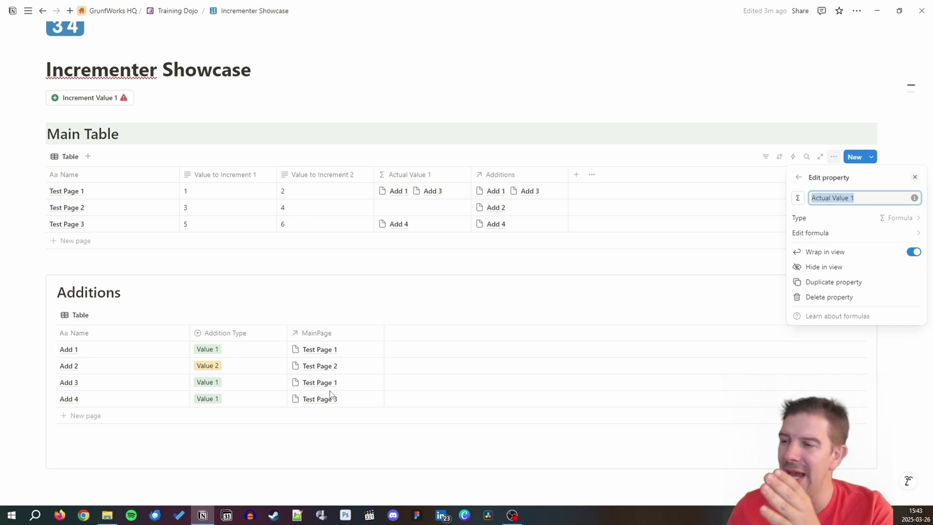
Wrap the Actual Value 1 formula in parentheses and append .length() to count matches.
click(431, 175)
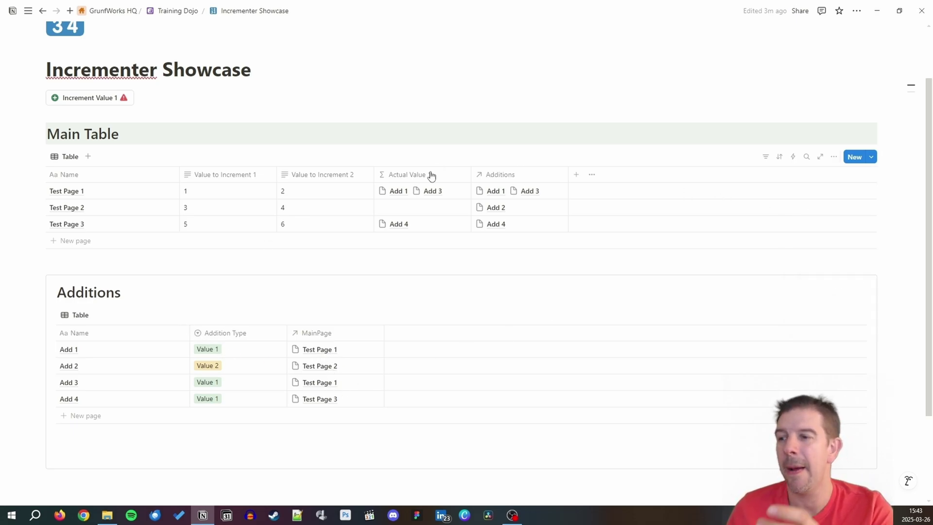
click(431, 176)
click(442, 222)
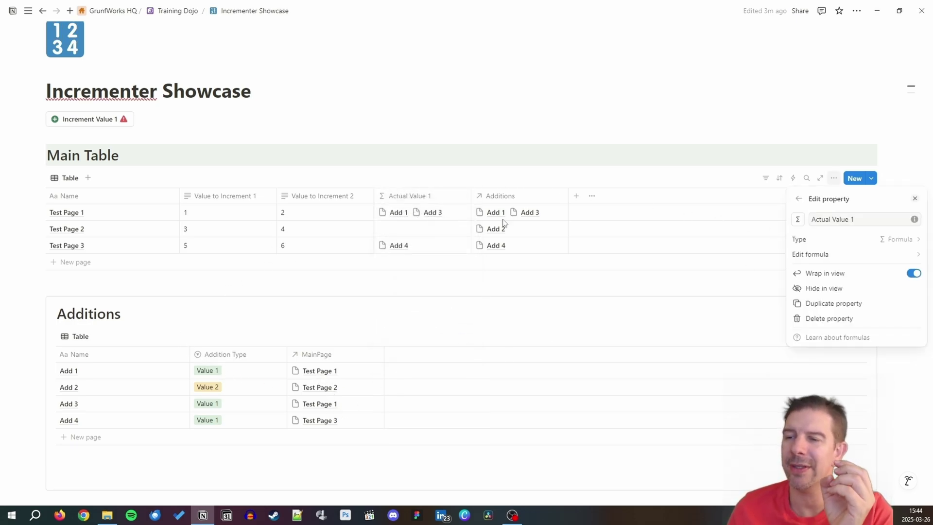
click(887, 256)
key(Home)
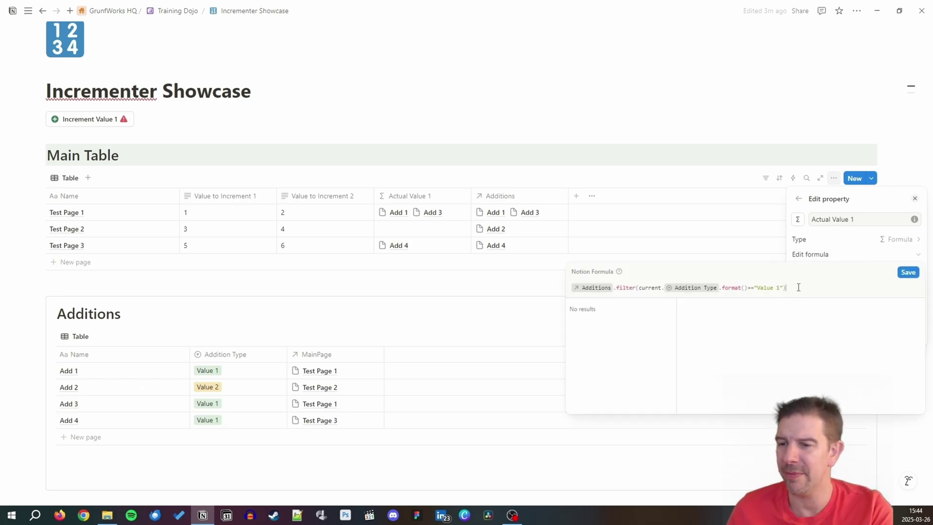
text(()
key(End)
text())
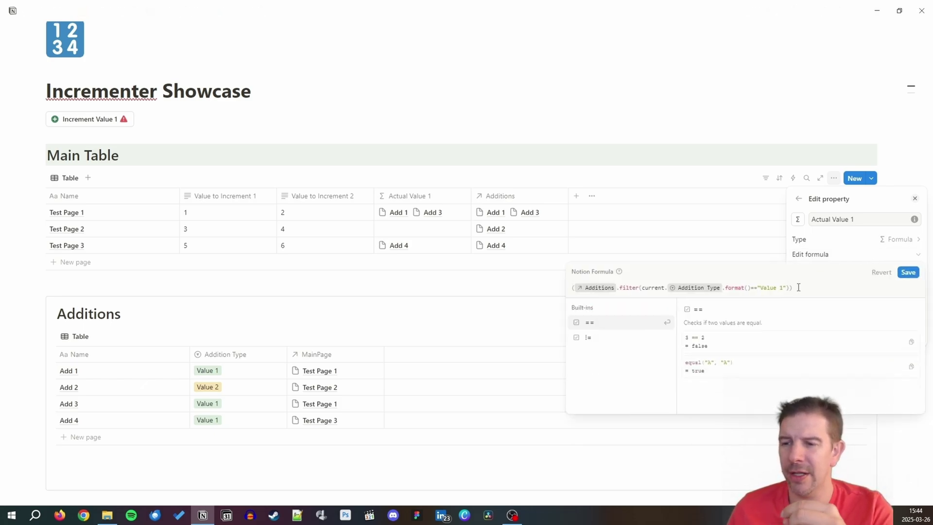
text(.length())
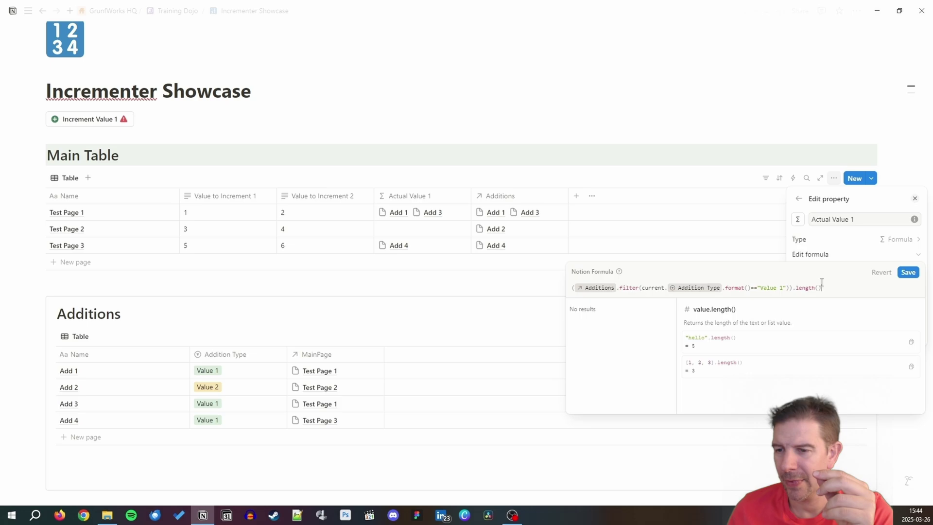
click(907, 273)
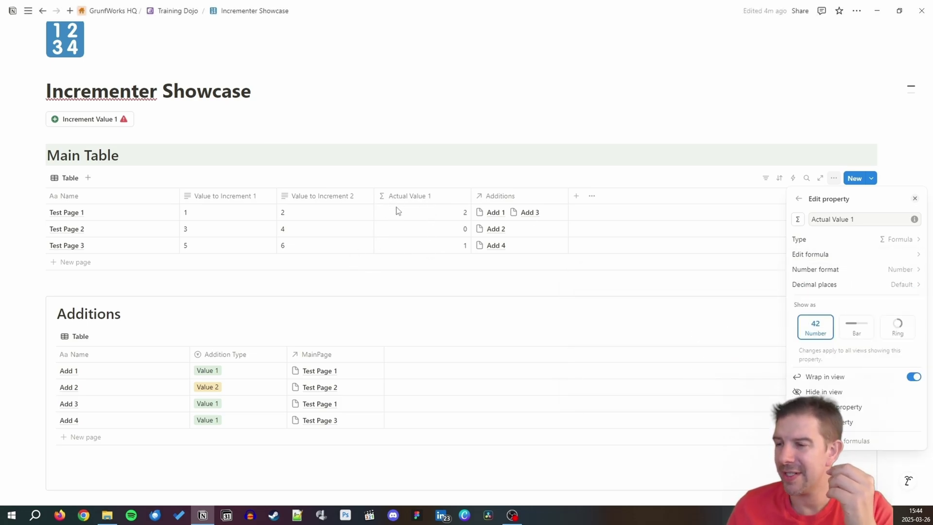
Duplicate the column as Actual Value 2, filtering for "Value 2" instead.
click(423, 197)
click(424, 199)
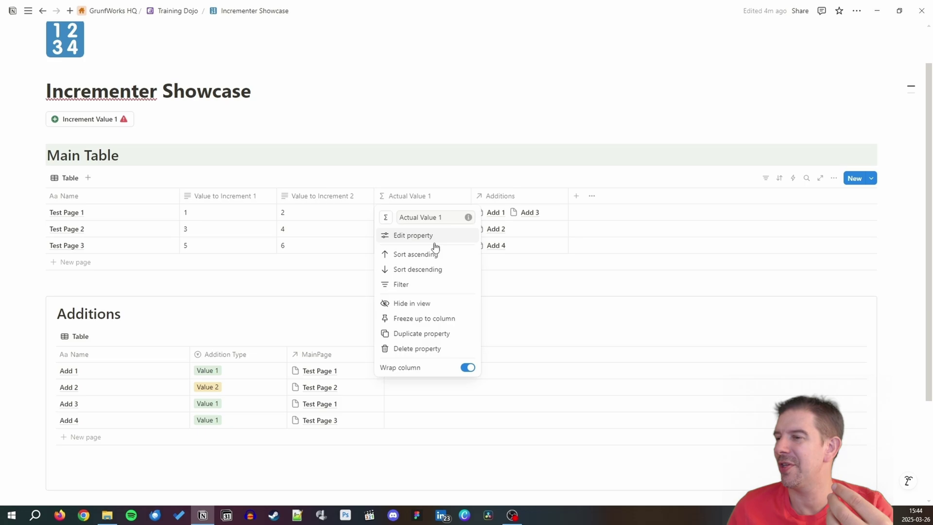
click(421, 333)
click(525, 196)
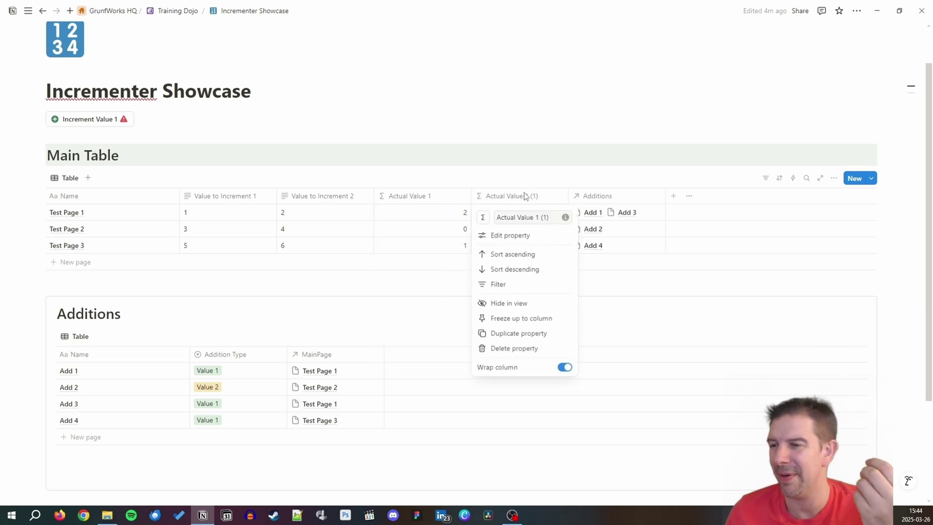
click(535, 218)
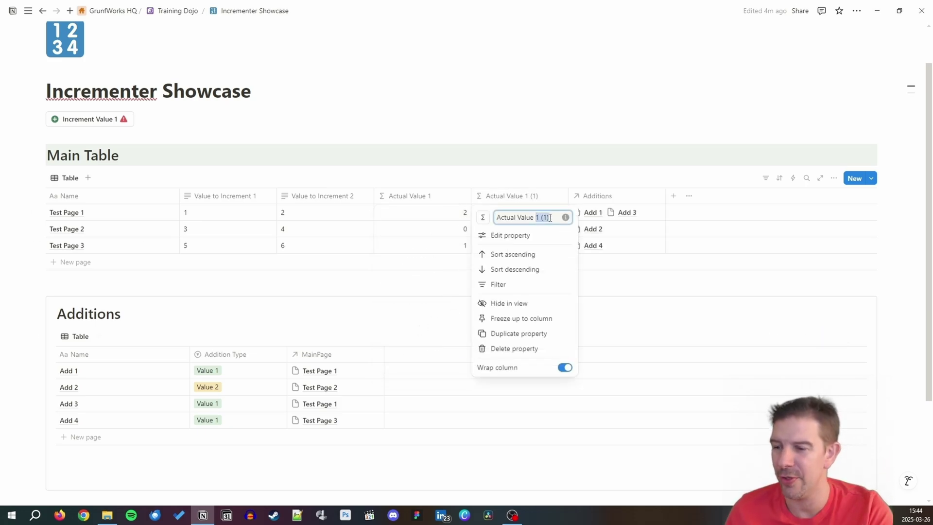
click(510, 235)
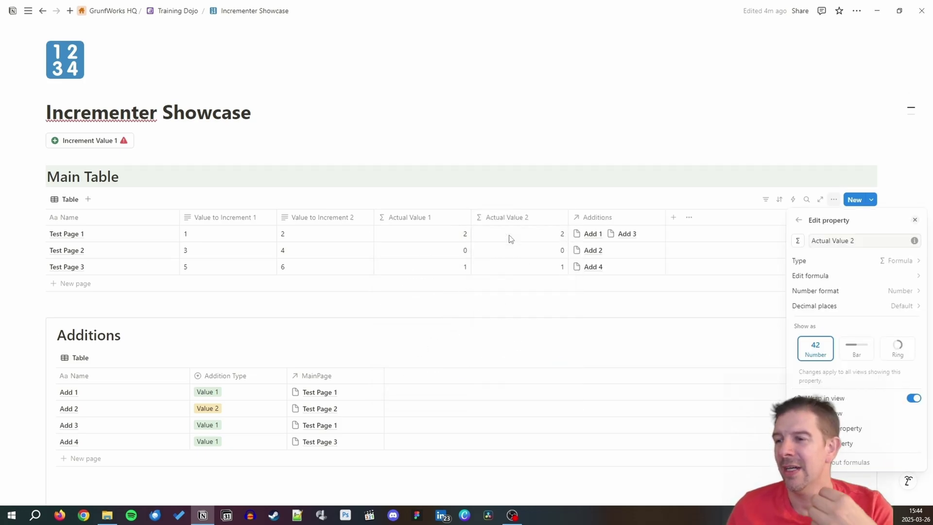
click(828, 276)
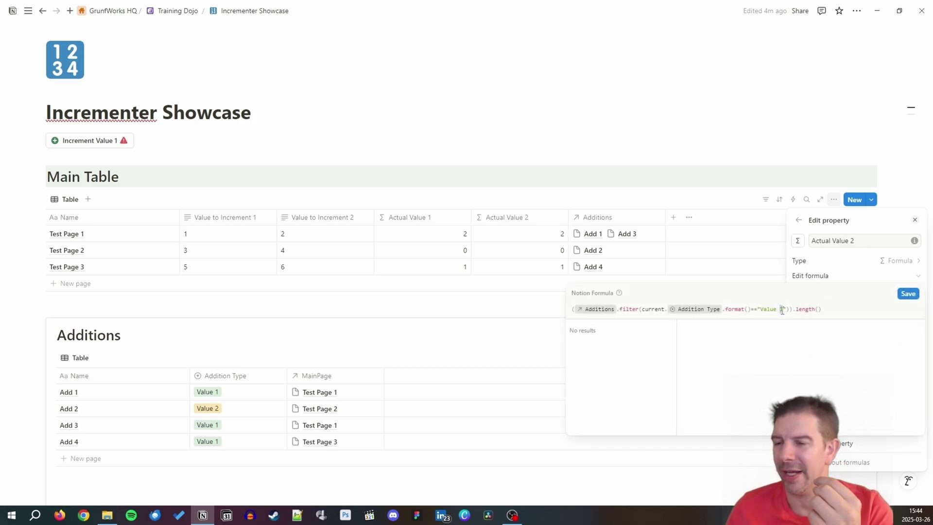
text(2)
click(908, 293)
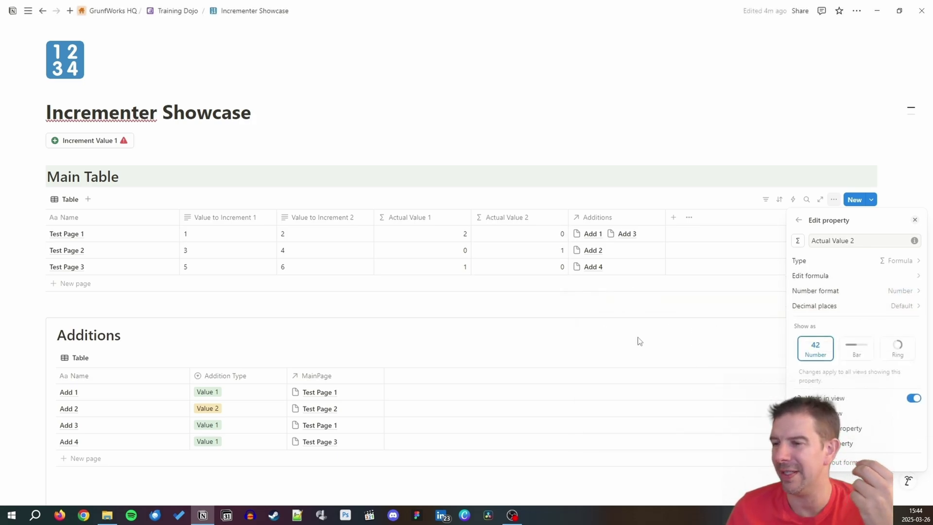
key(Escape)
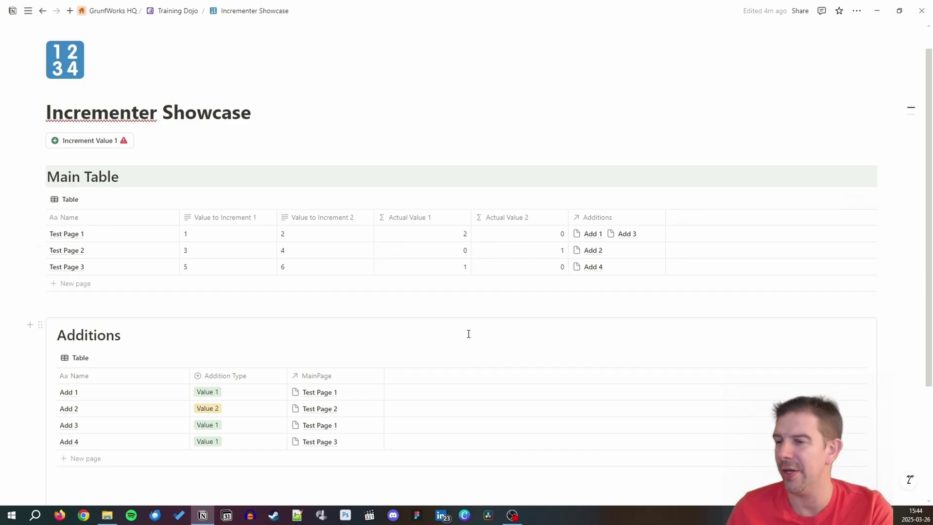
Delete the Value to Increment 1 and Value to Increment 2 columns.
click(223, 217)
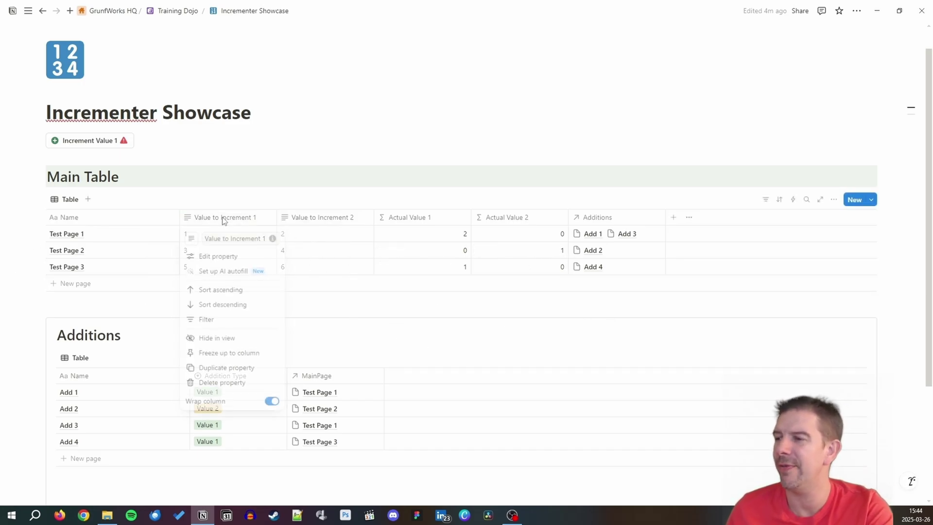
click(235, 384)
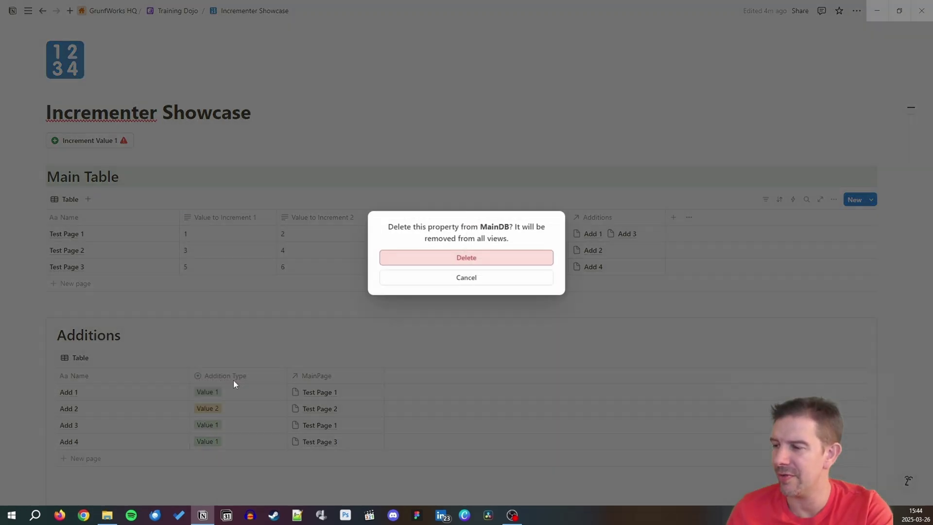
click(499, 262)
click(233, 218)
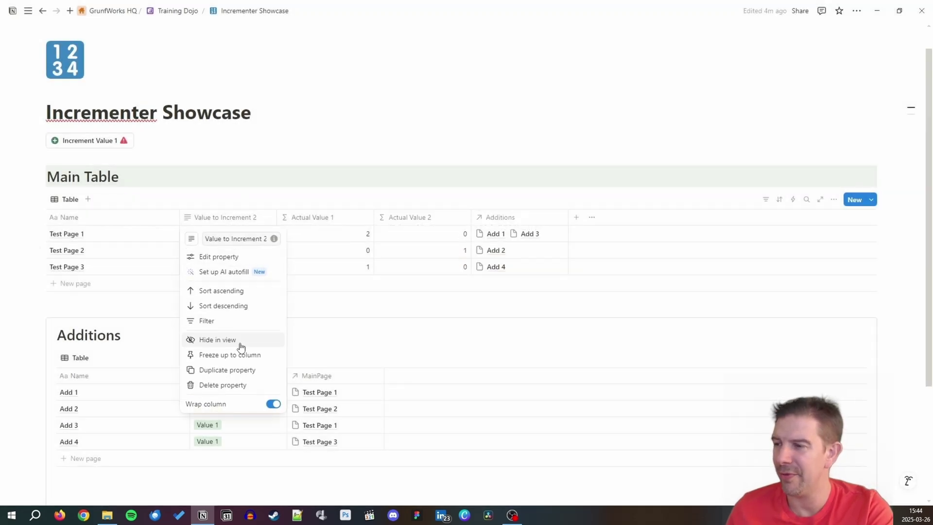
click(241, 384)
click(480, 256)
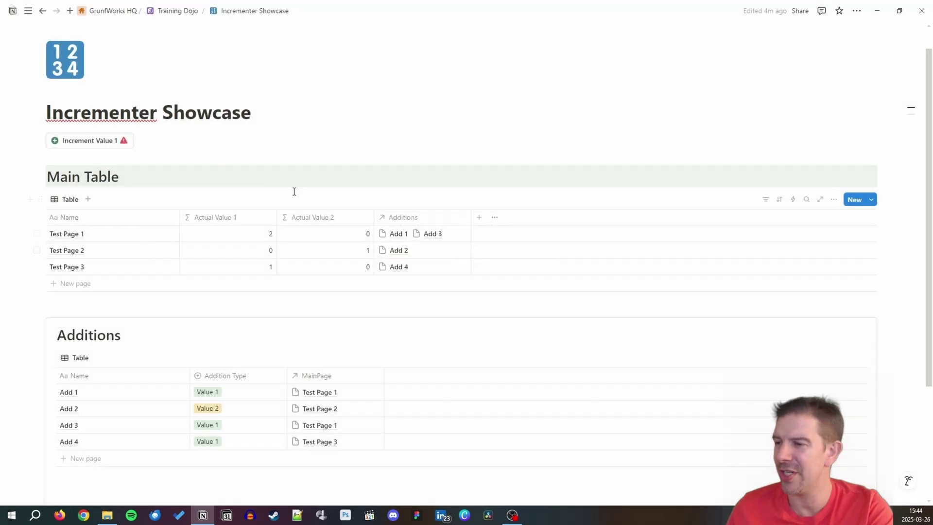
Open the Additions table's template options from the New dropdown.
click(142, 141)
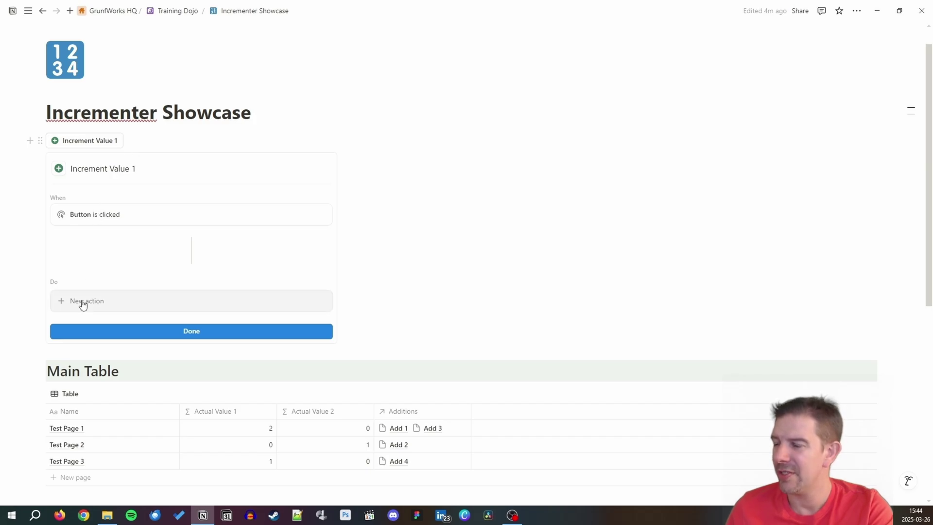
key(Escape)
scroll(488, 275, down, 5)
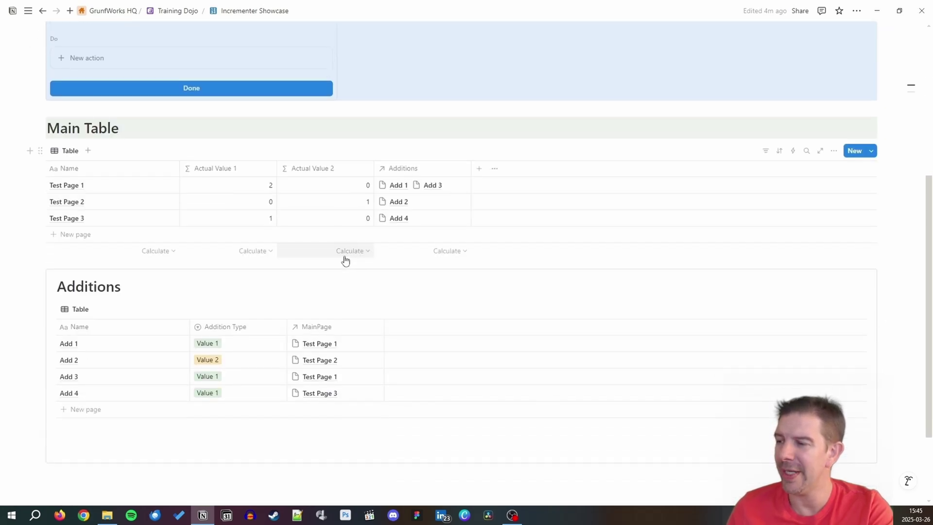
click(845, 309)
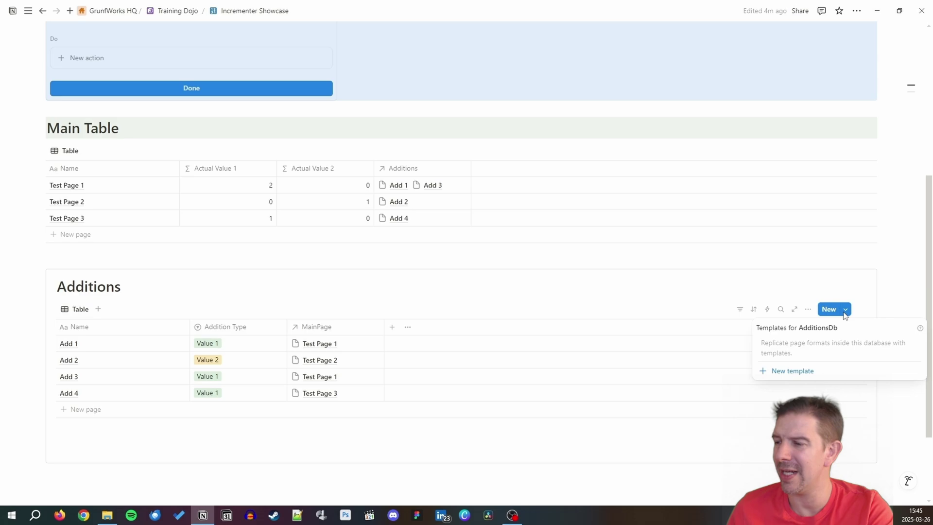
Create template IncV1 with Addition Type Value 1 and MainPage Test Page 1.
click(808, 371)
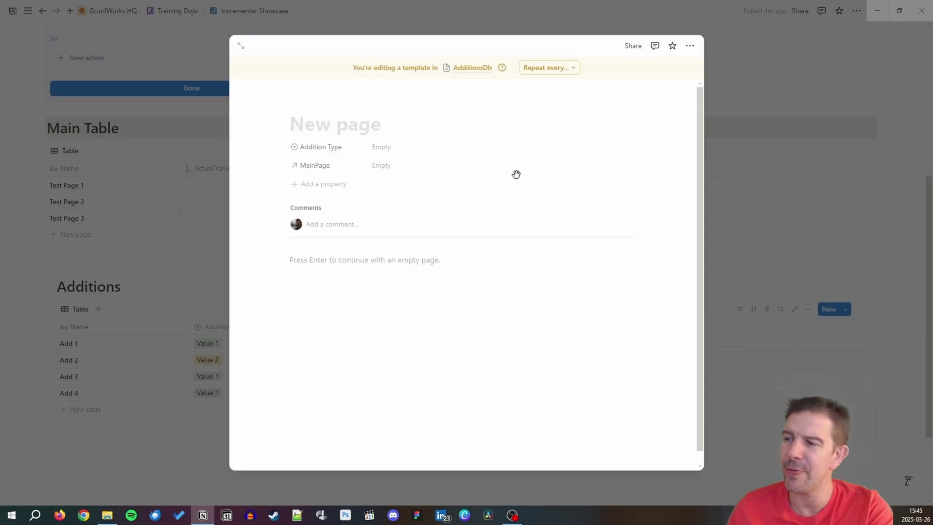
text(Inc)
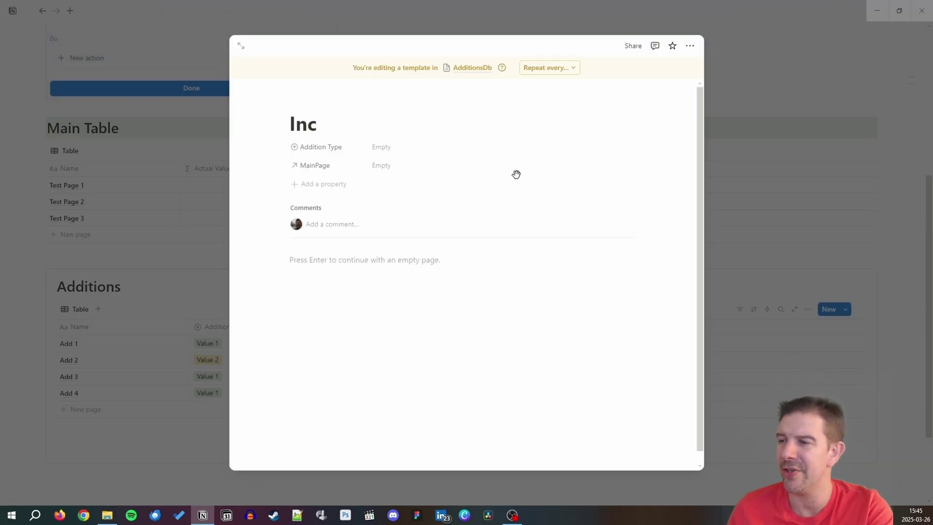
text(V1)
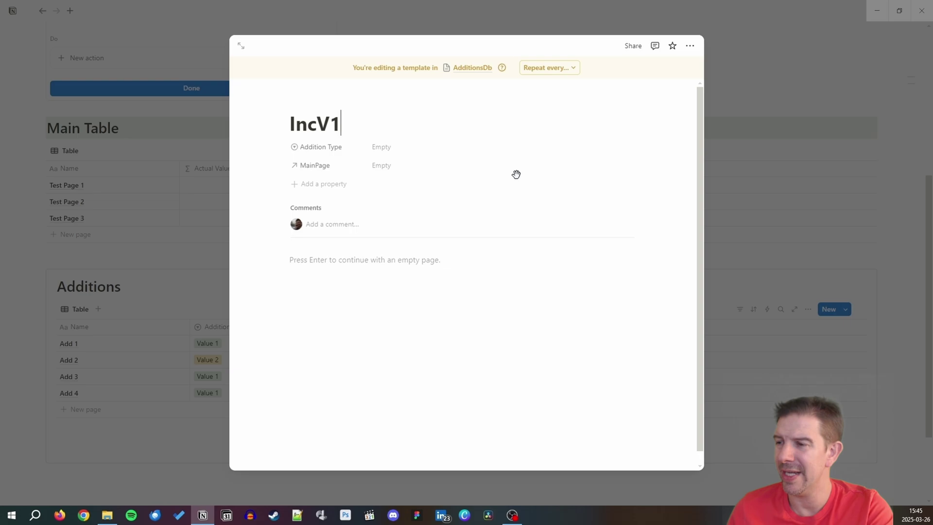
click(406, 156)
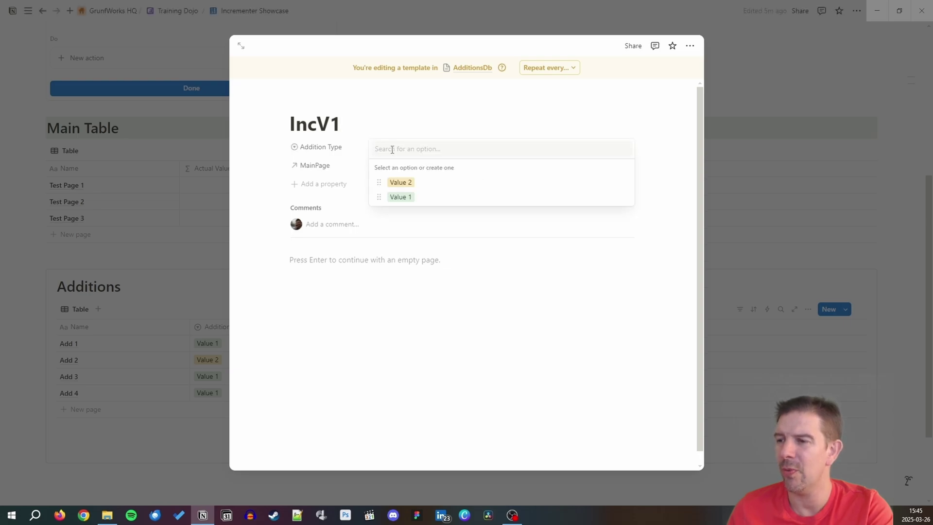
click(430, 200)
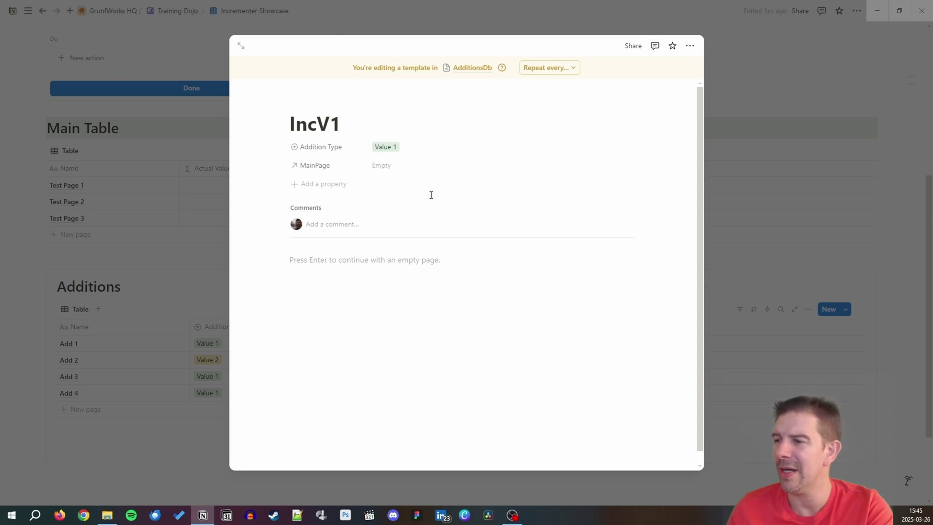
click(404, 171)
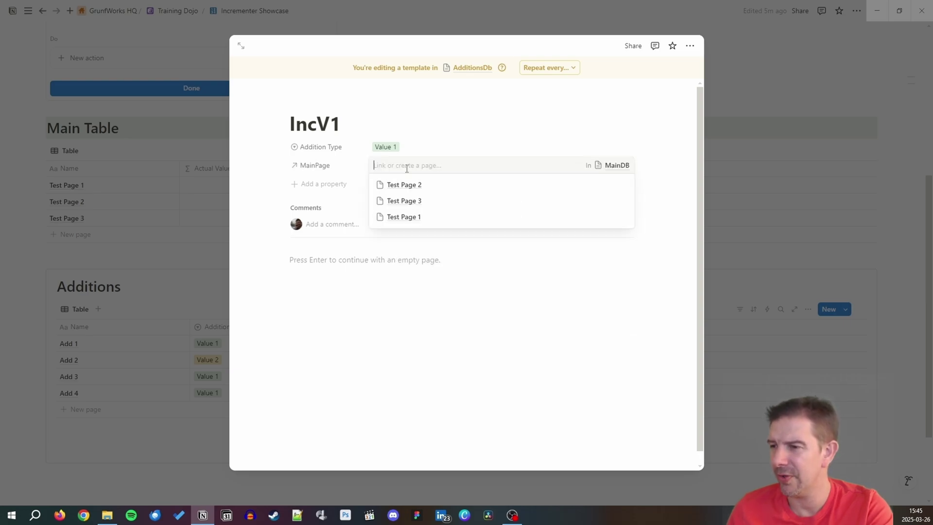
click(452, 217)
click(533, 379)
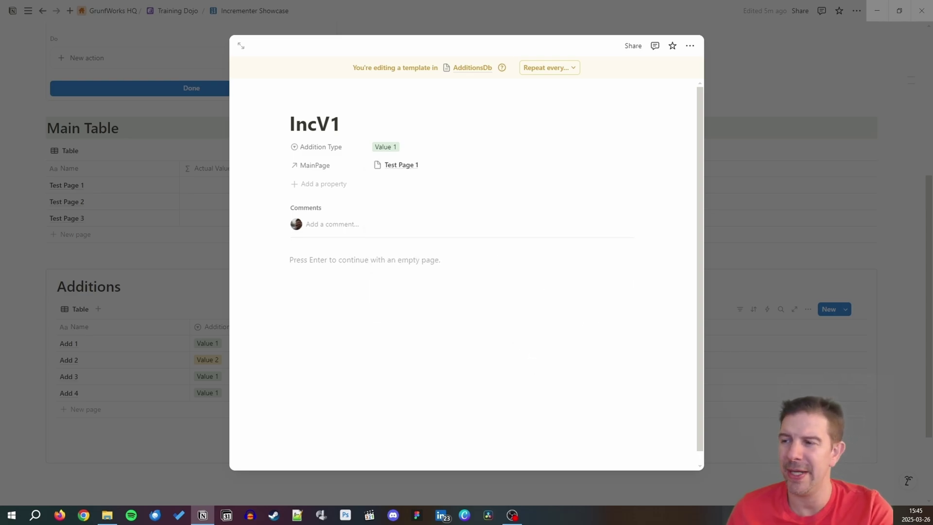
click(821, 370)
Give the Increment Value 1 button an 'Add page to' AdditionsDb action using template IncV1.
scroll(233, 188, up, 3)
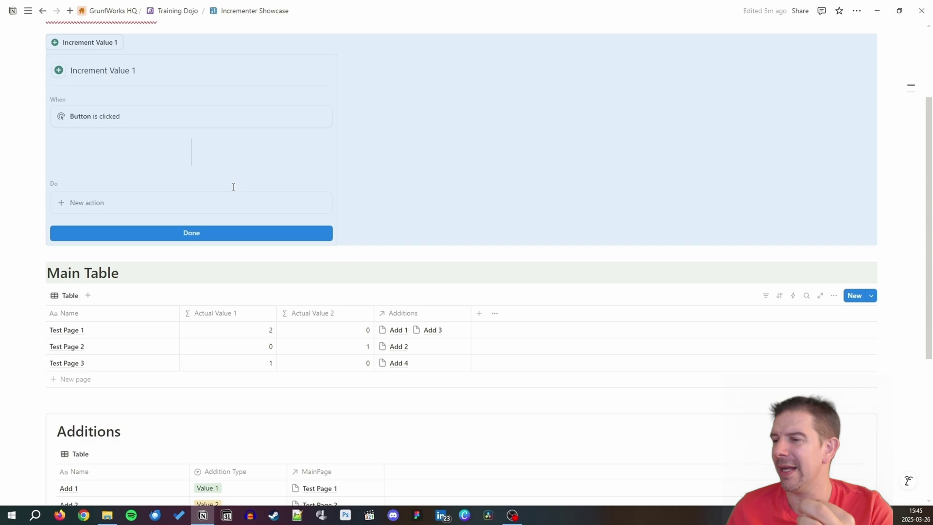
scroll(117, 123, up, 1)
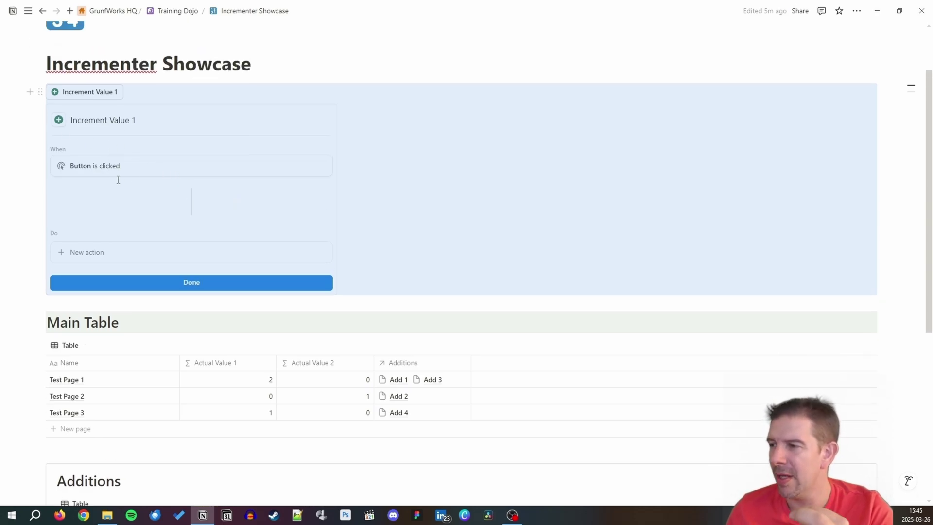
click(90, 258)
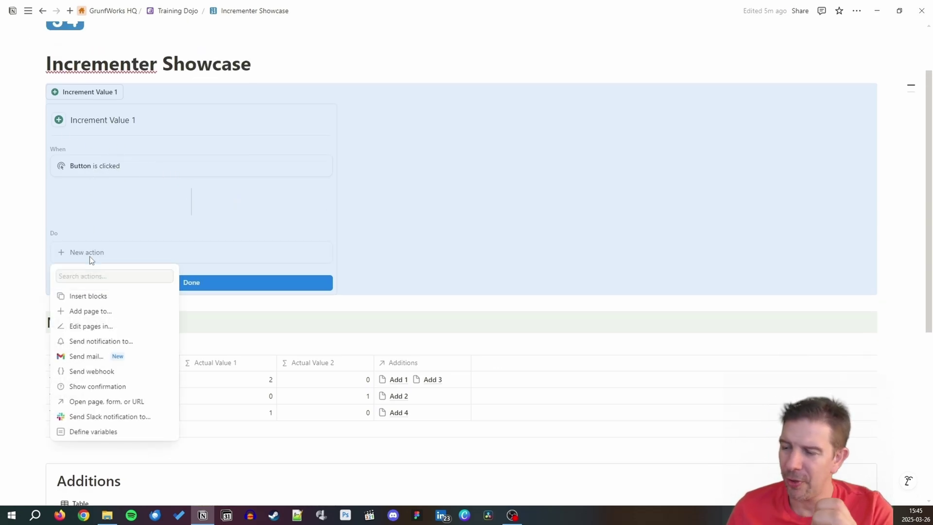
click(112, 312)
click(136, 252)
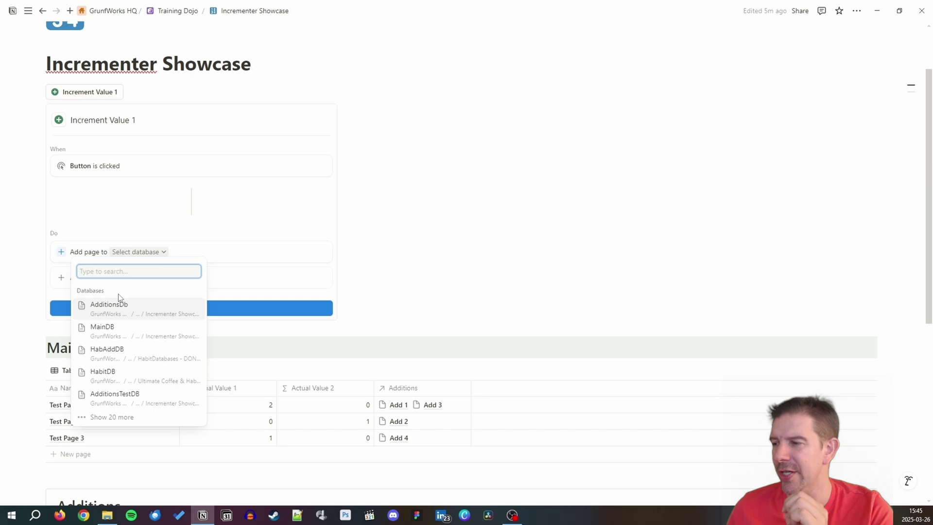
click(118, 304)
click(185, 252)
click(178, 278)
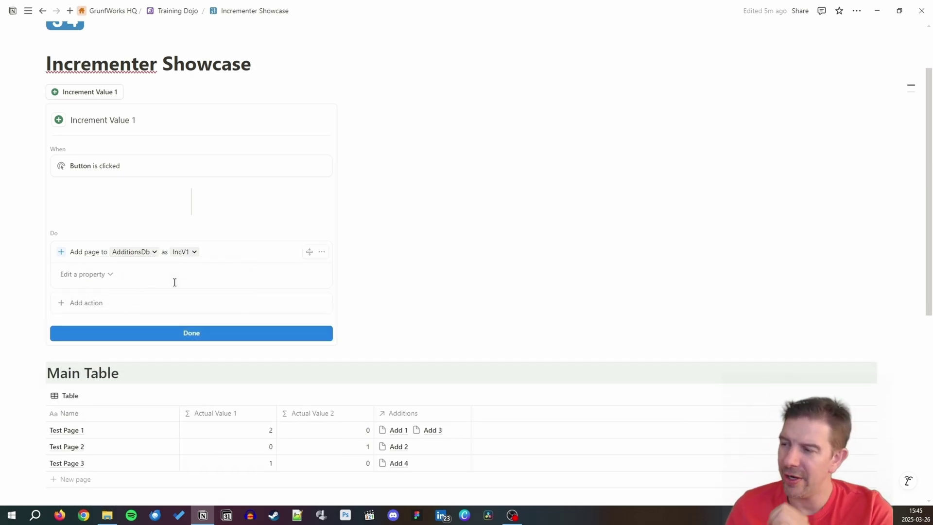
Make the new page's Addition Type Value 1 and finish the button setup.
scroll(401, 265, down, 1)
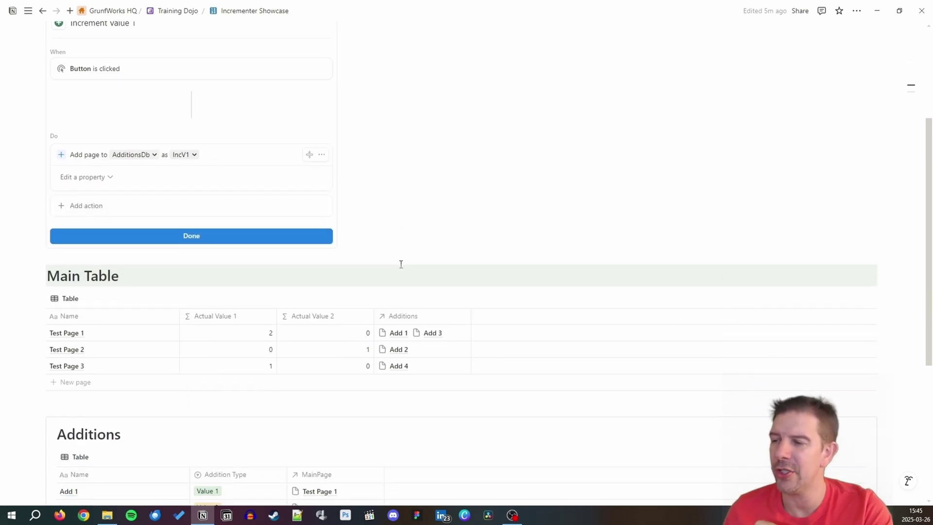
scroll(192, 217, down, 1)
scroll(175, 210, up, 1)
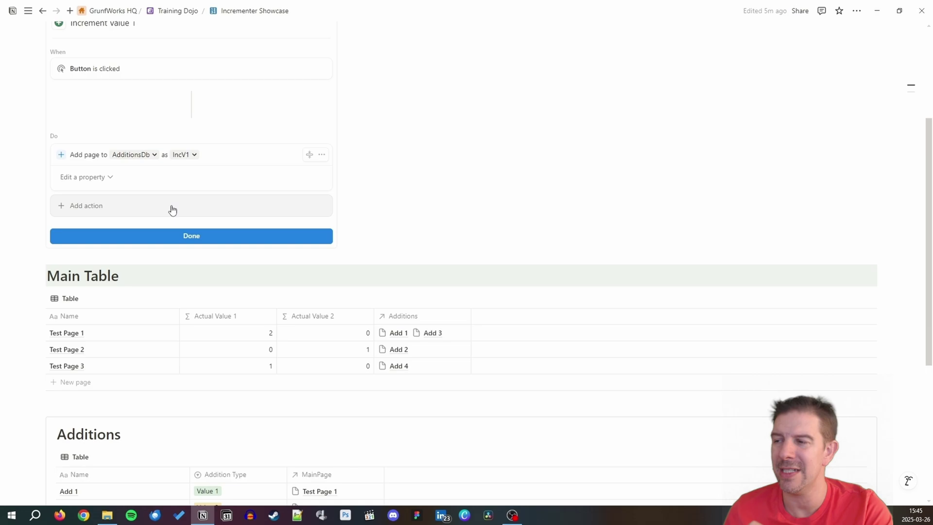
click(100, 179)
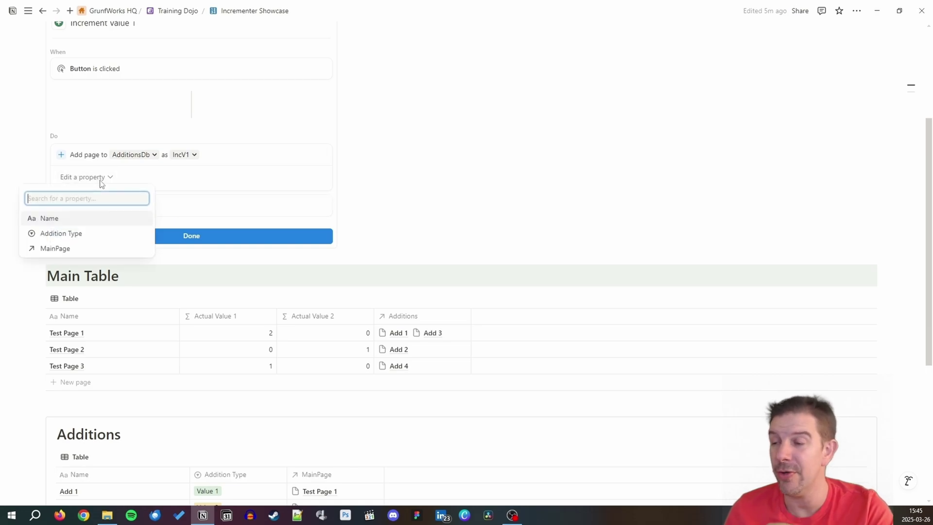
click(100, 233)
click(176, 179)
click(242, 227)
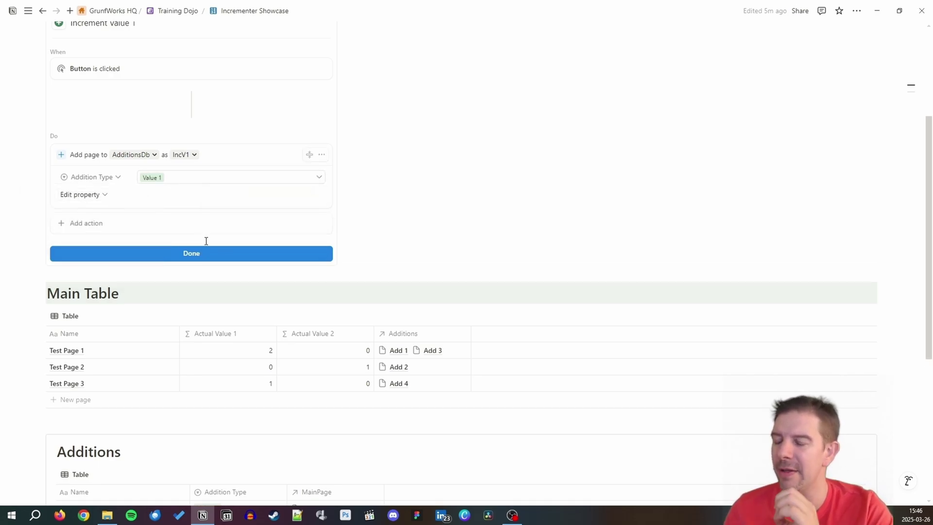
click(219, 255)
Click Increment Value 1 three times to add Value 1 additions.
click(92, 145)
click(93, 144)
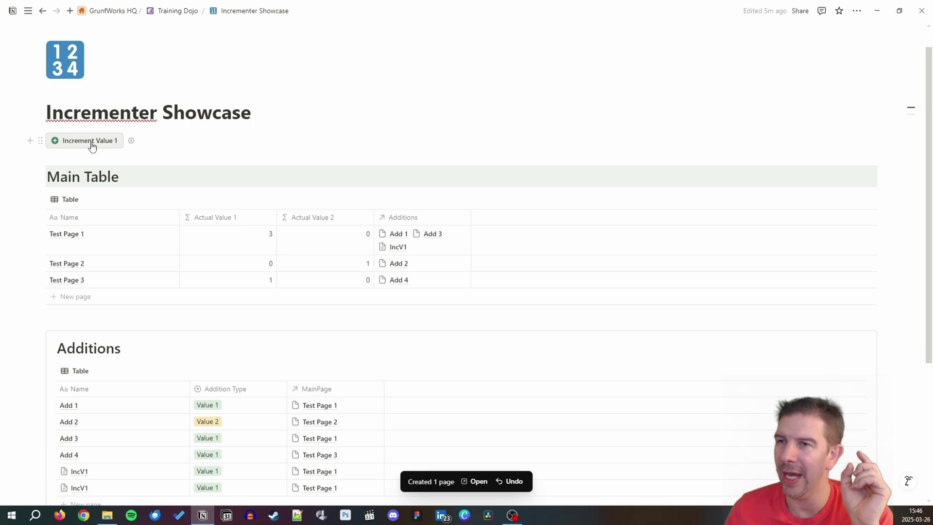
click(93, 144)
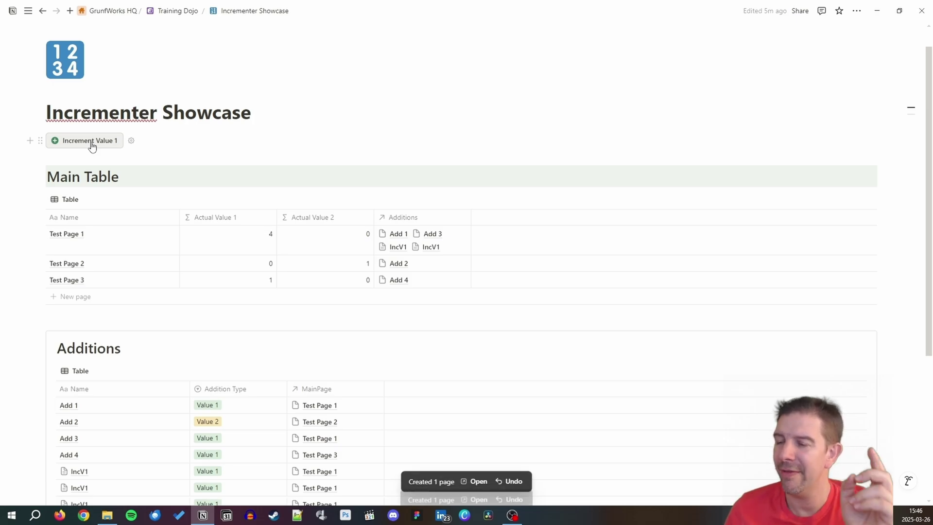
Configure Increment Value 2 to use template IncV1 with Addition Type Value 2.
click(92, 145)
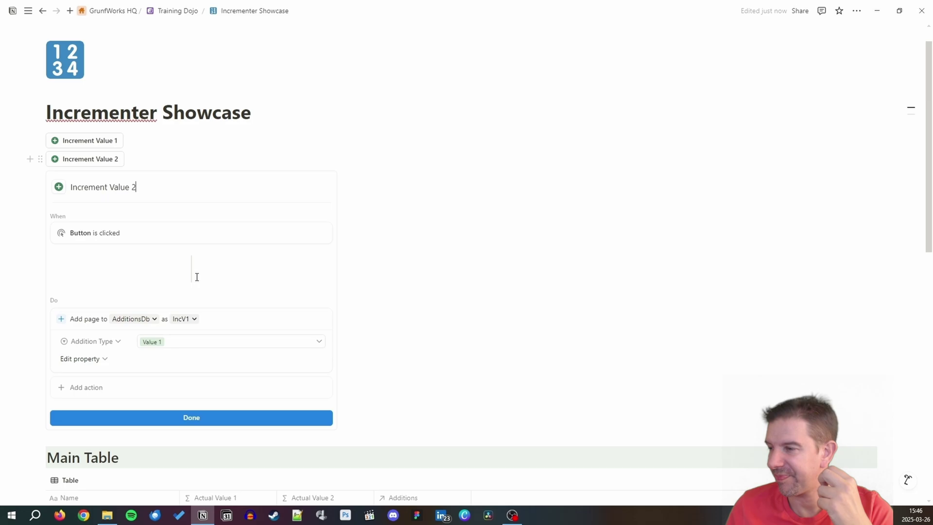
click(195, 321)
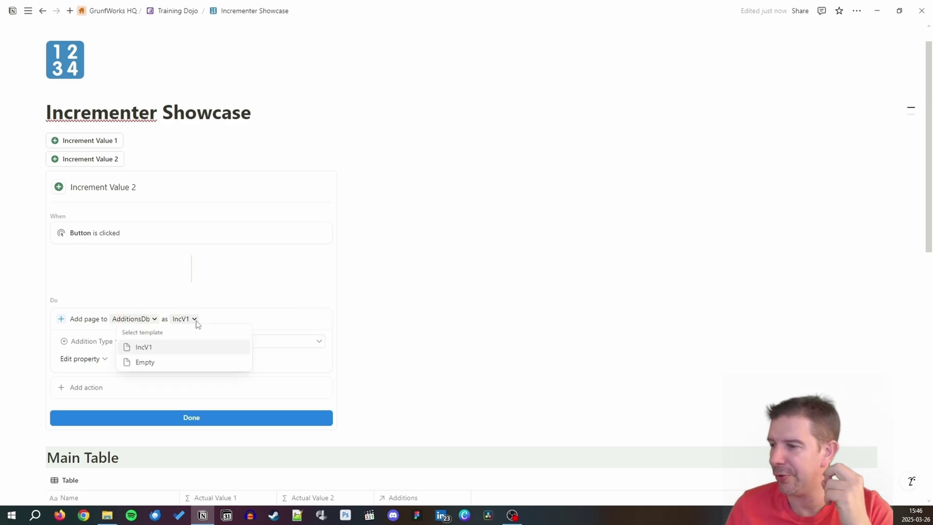
click(196, 321)
click(317, 344)
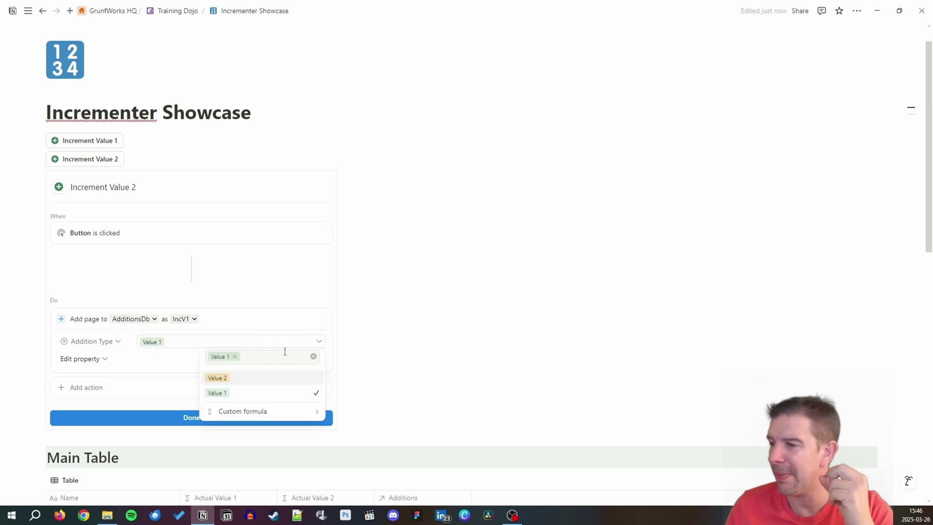
click(241, 381)
click(211, 417)
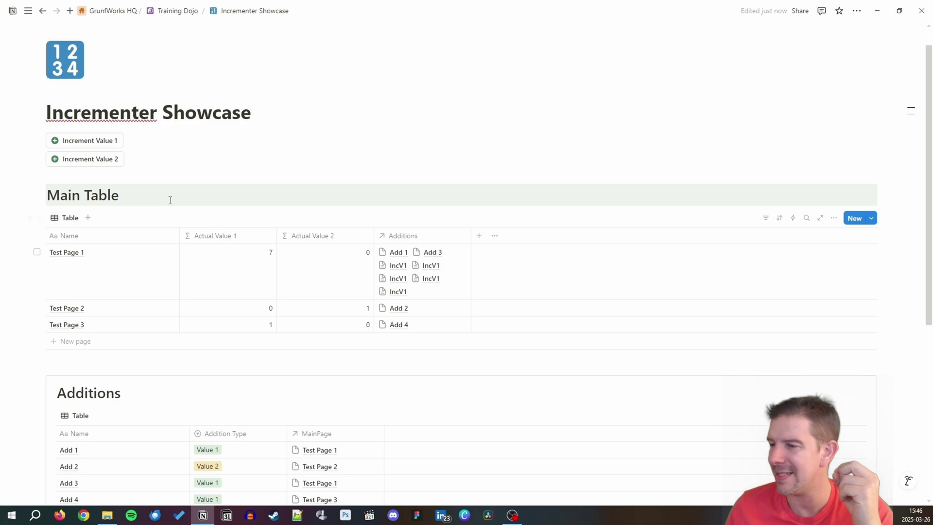
Click Increment Value 2 three times to add Value 2 additions.
click(85, 160)
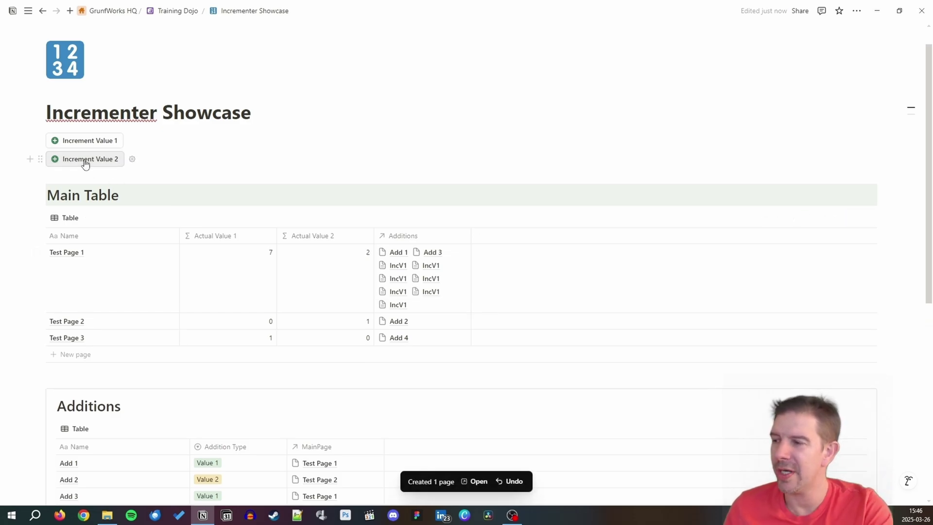
click(85, 160)
click(85, 161)
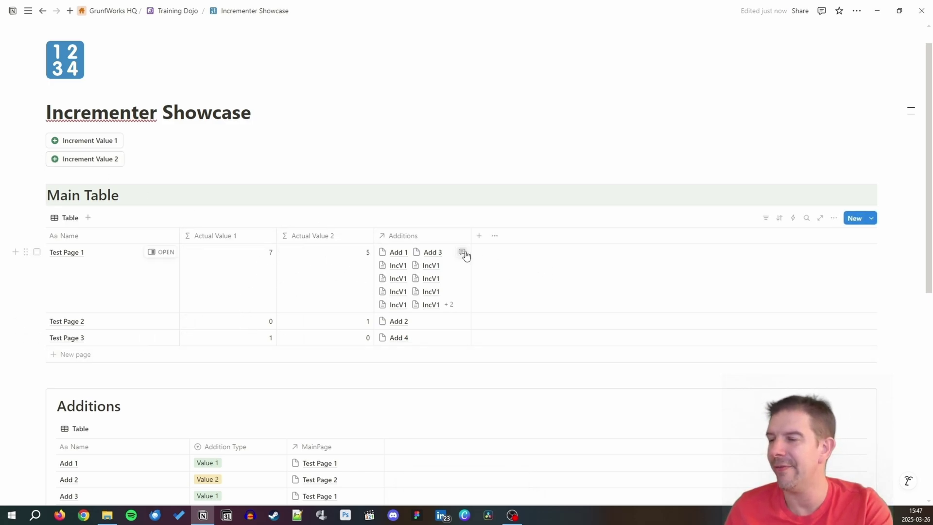
Add a button property named AddV1 to the Main Table.
click(479, 236)
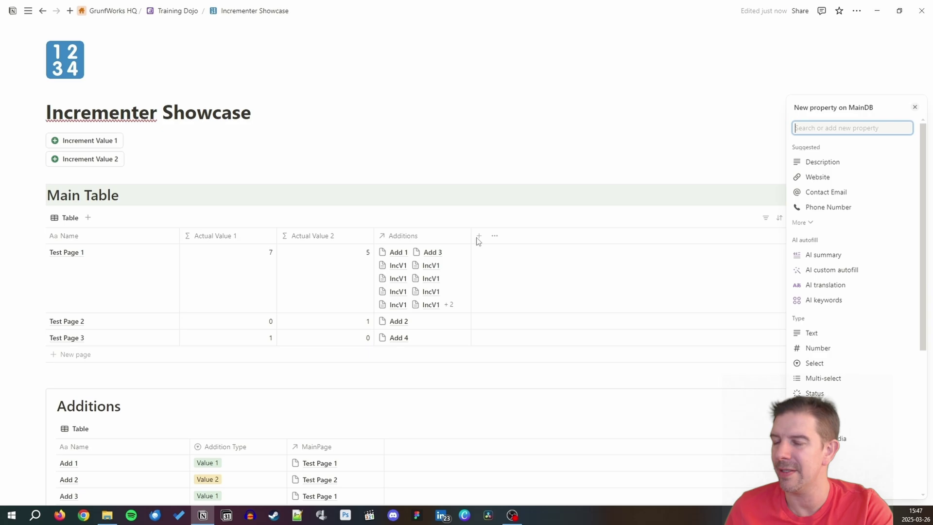
text(butt)
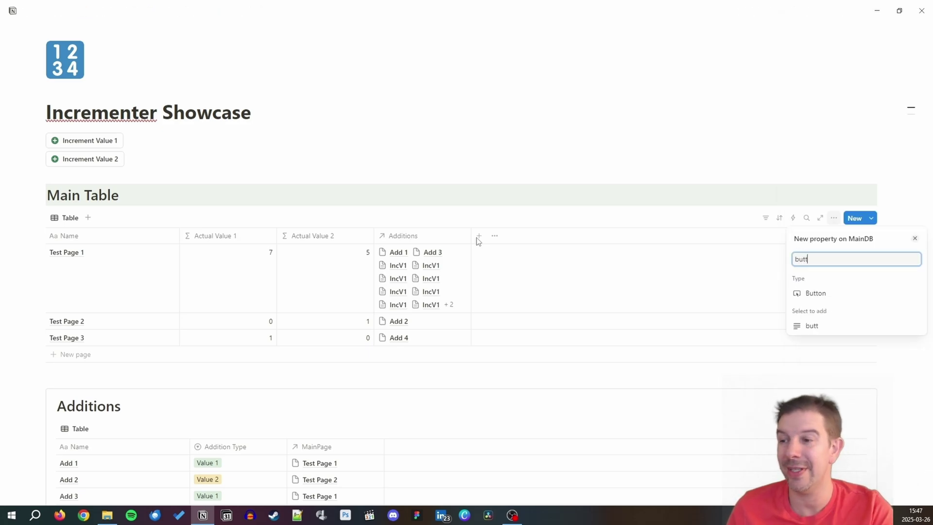
click(812, 294)
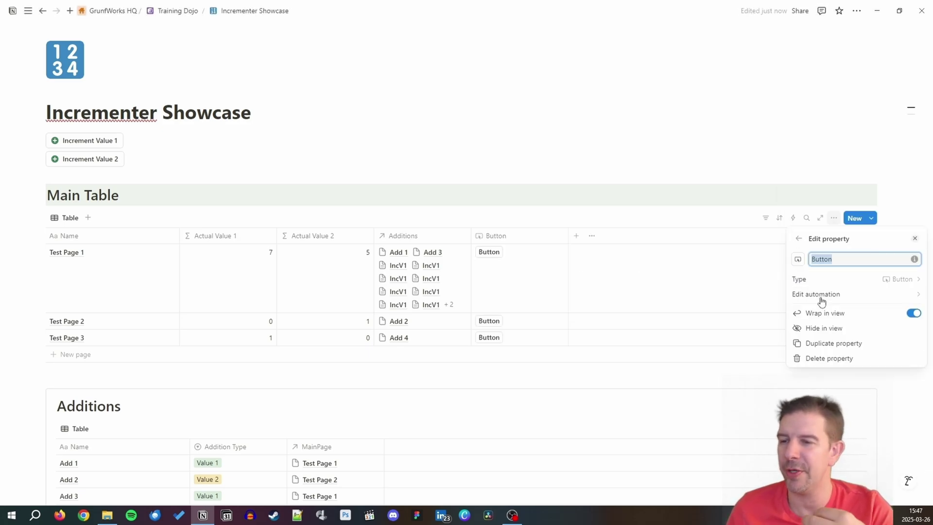
text(A)
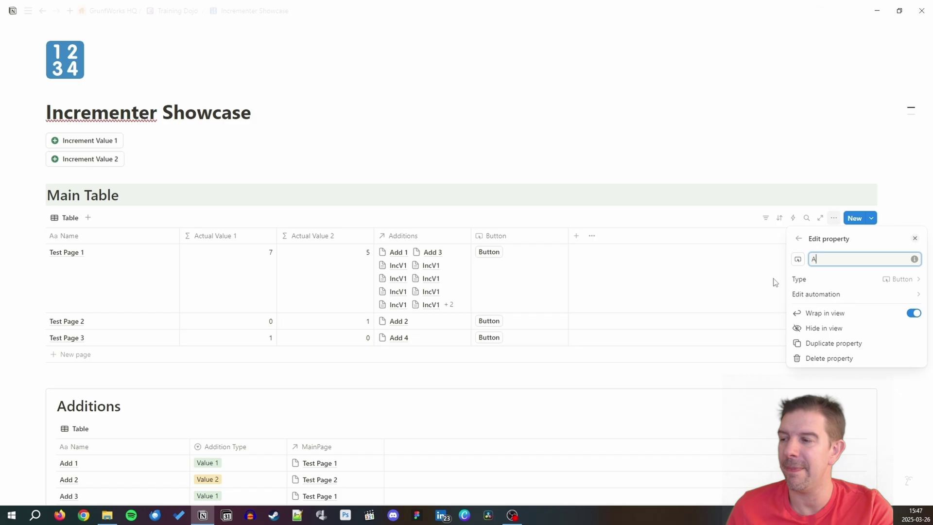
text(ddV1)
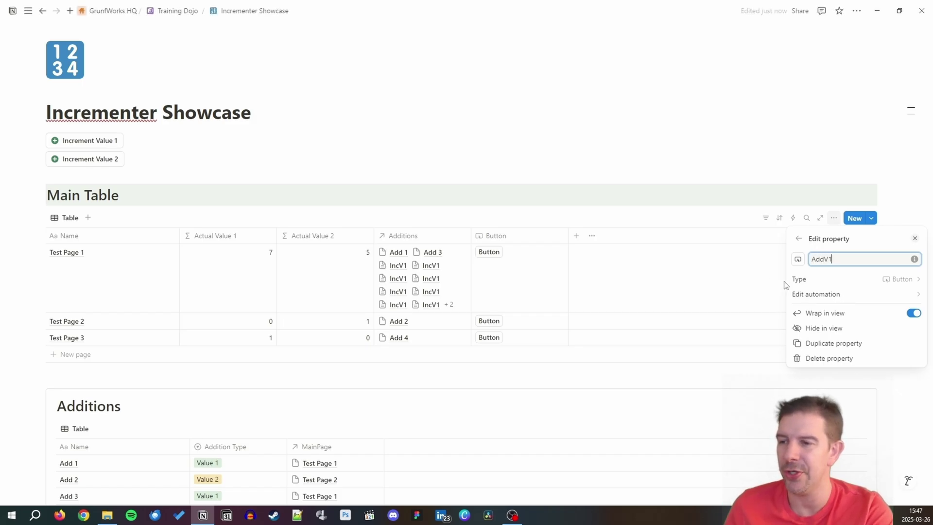
click(844, 294)
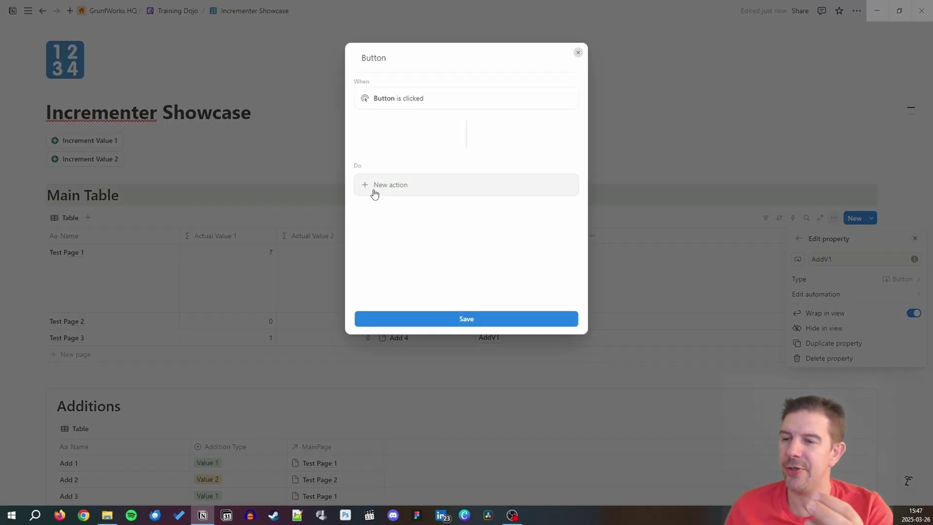
Give AddV1 an action that adds a page titled 'T' to AdditionsDb.
click(373, 192)
click(404, 244)
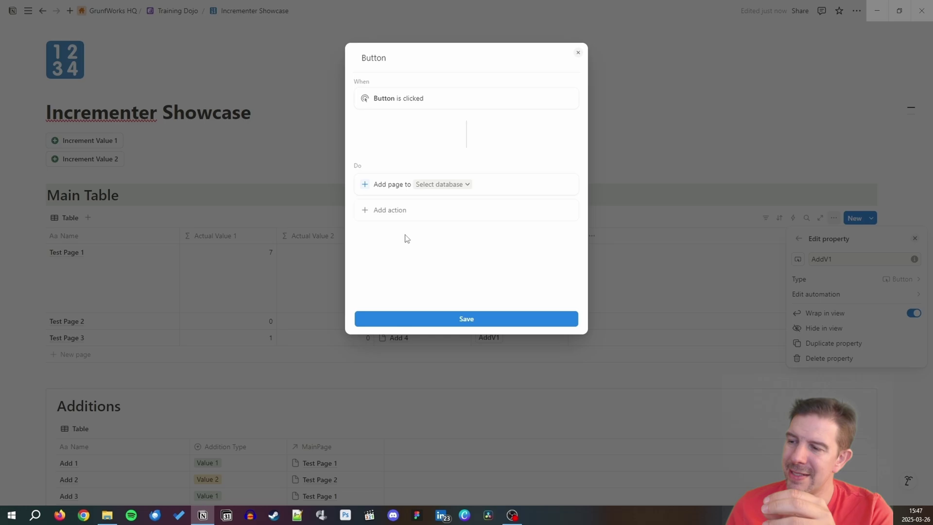
click(432, 186)
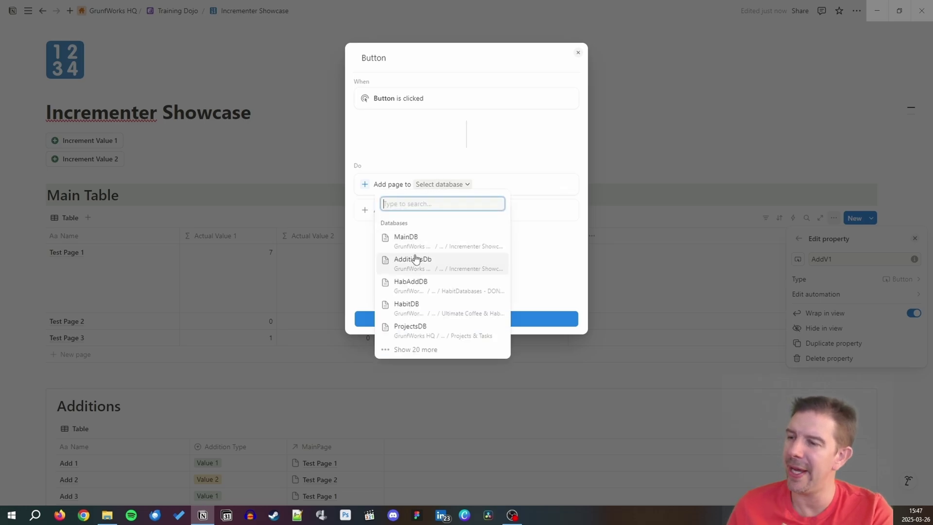
click(414, 260)
click(495, 210)
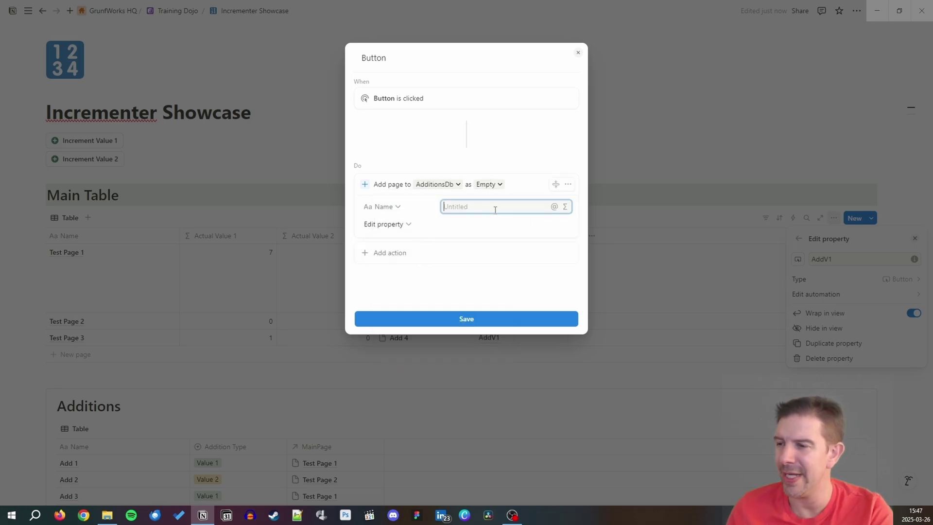
text(Test)
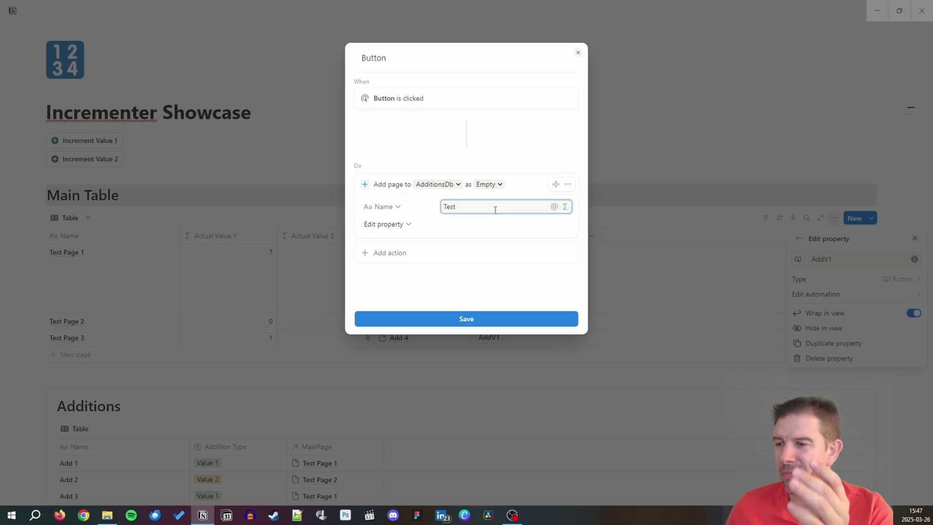
Set the new pages' Addition Type to Value 1 and MainPage to This page.
click(382, 224)
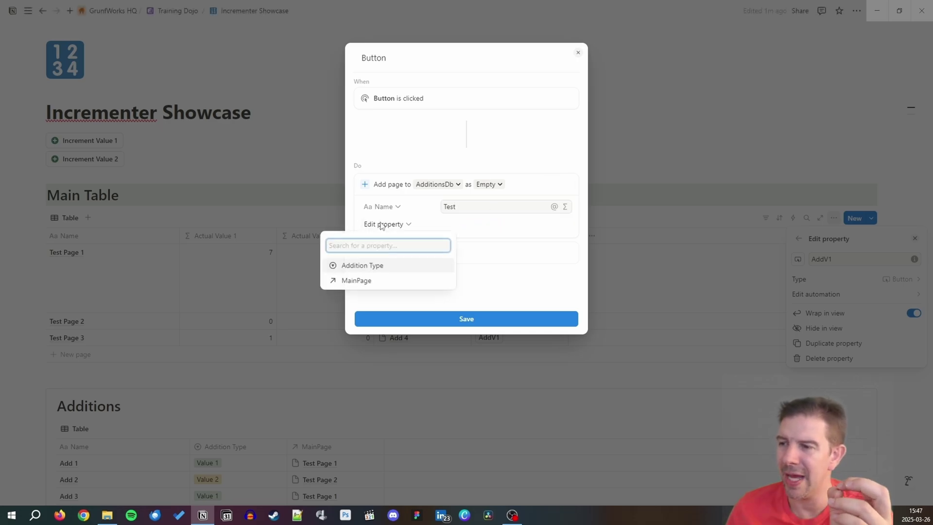
click(377, 266)
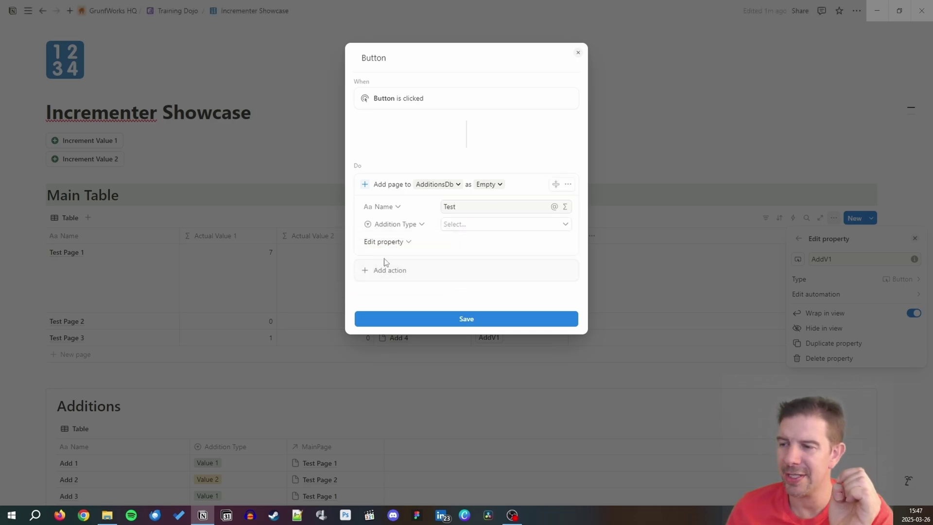
click(476, 225)
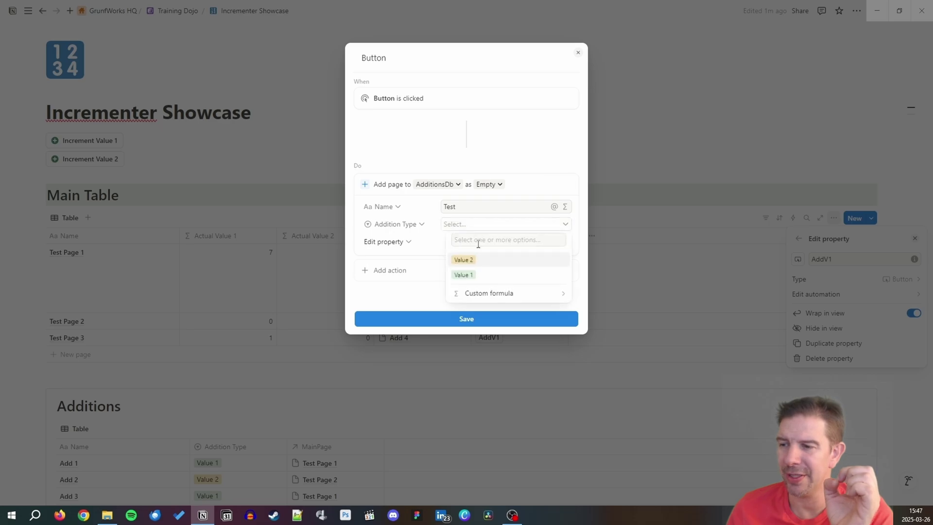
click(484, 279)
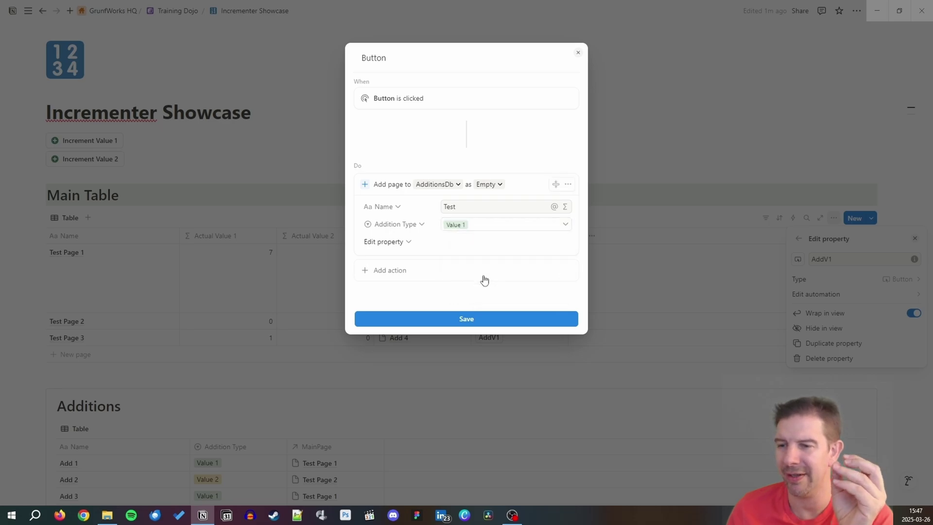
click(396, 244)
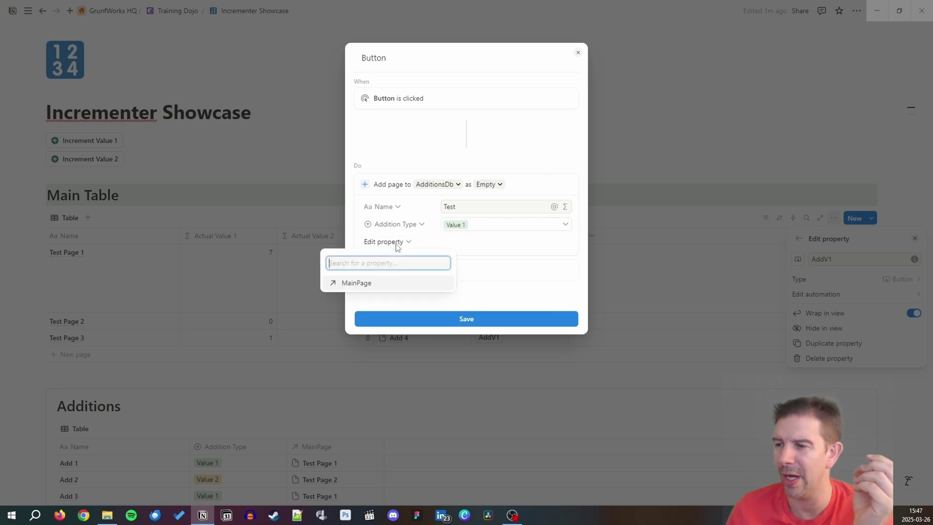
click(388, 286)
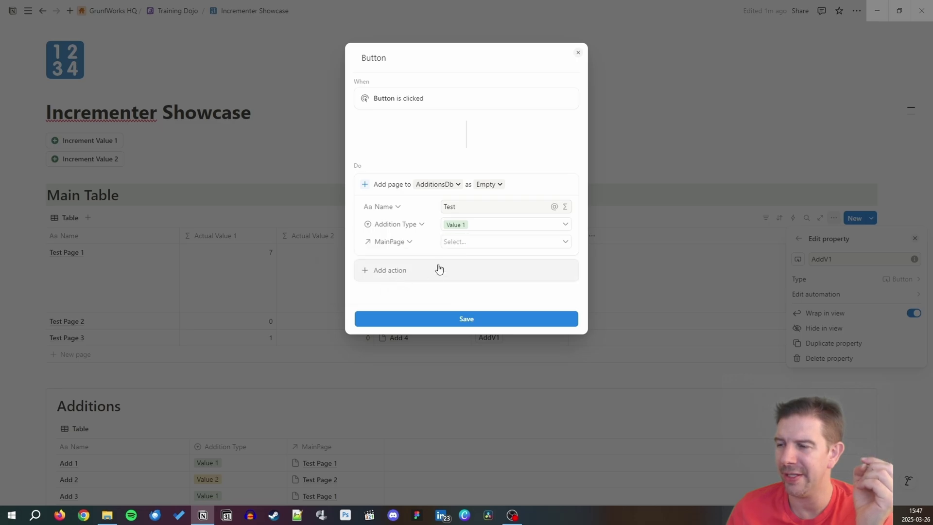
click(491, 241)
click(477, 293)
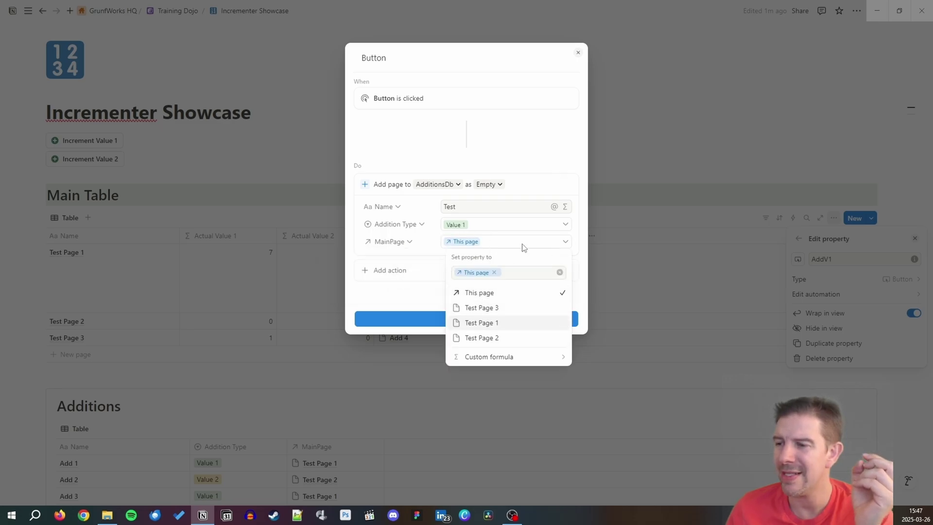
click(387, 319)
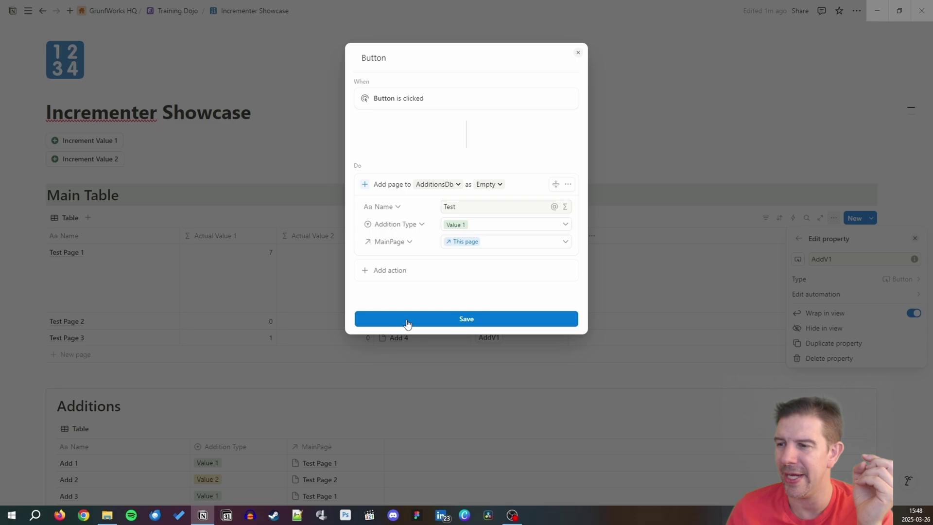
Base the new pages on the IncV1 template and save the AddV1 automation.
click(408, 321)
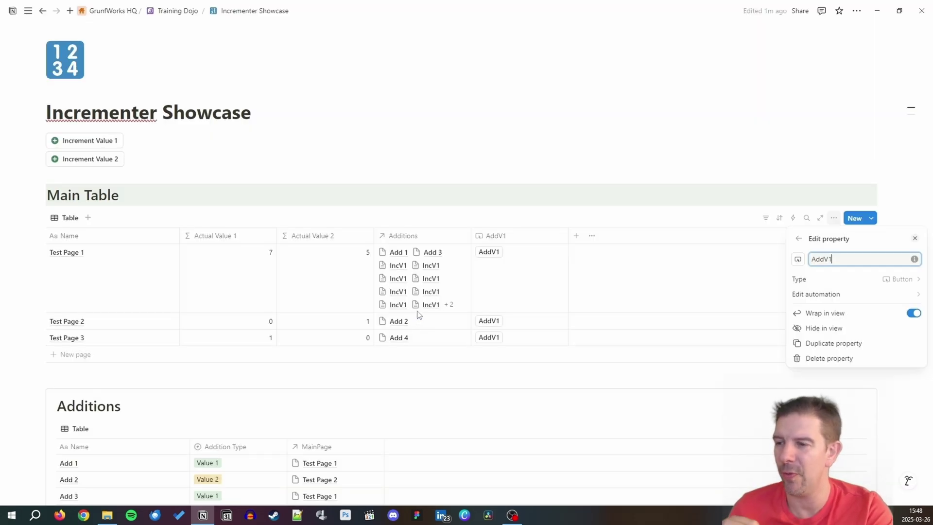
key(Escape)
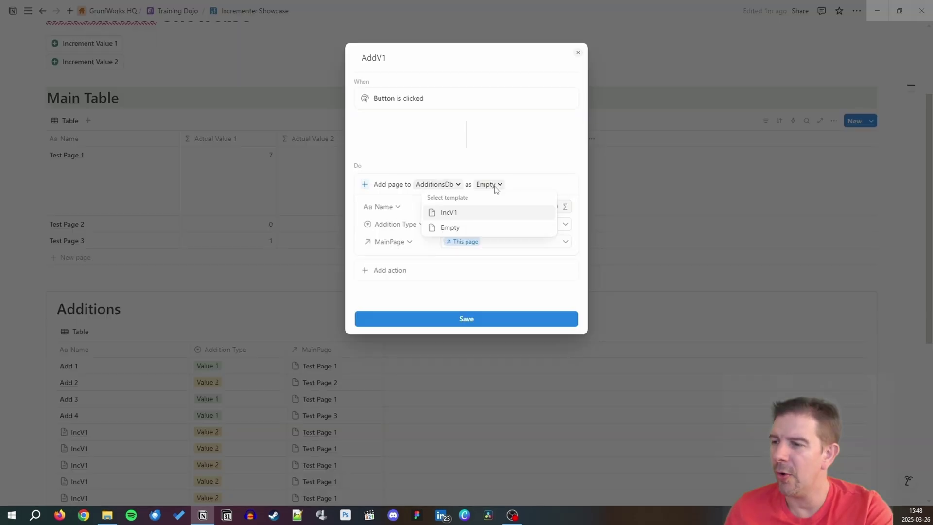
click(488, 210)
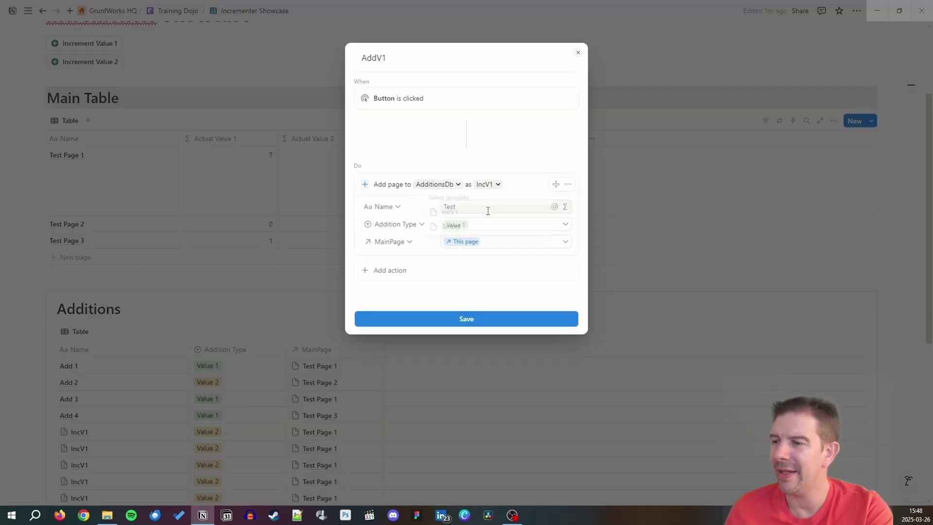
click(493, 323)
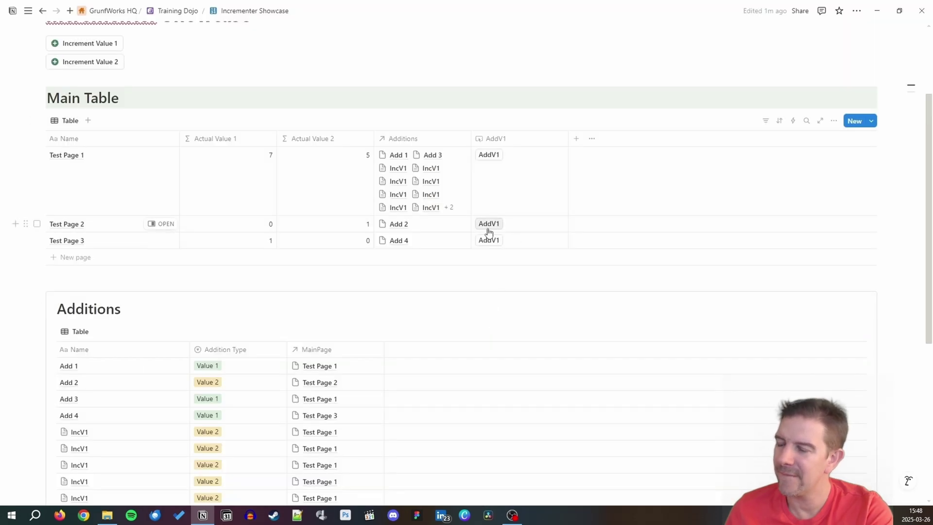
Press AddV1 three times on Test Page 2 and twice on Test Page 3.
click(488, 225)
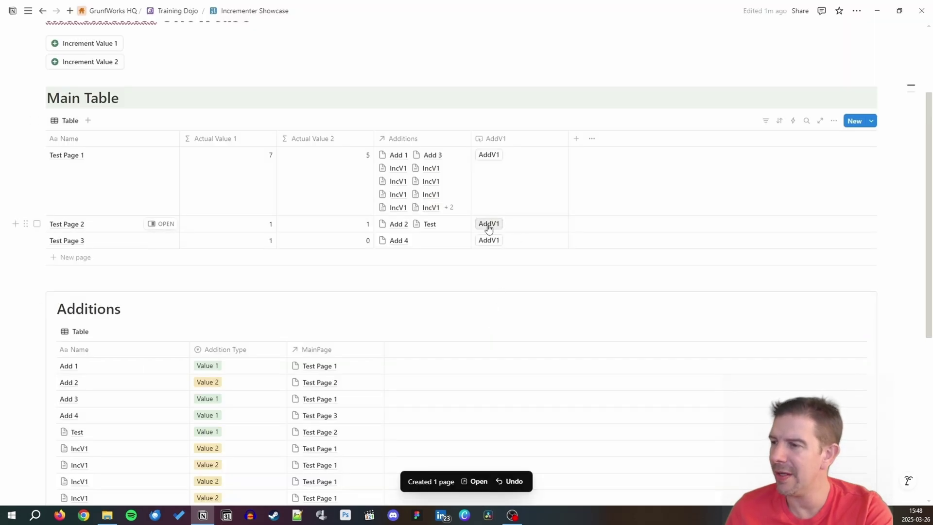
click(488, 225)
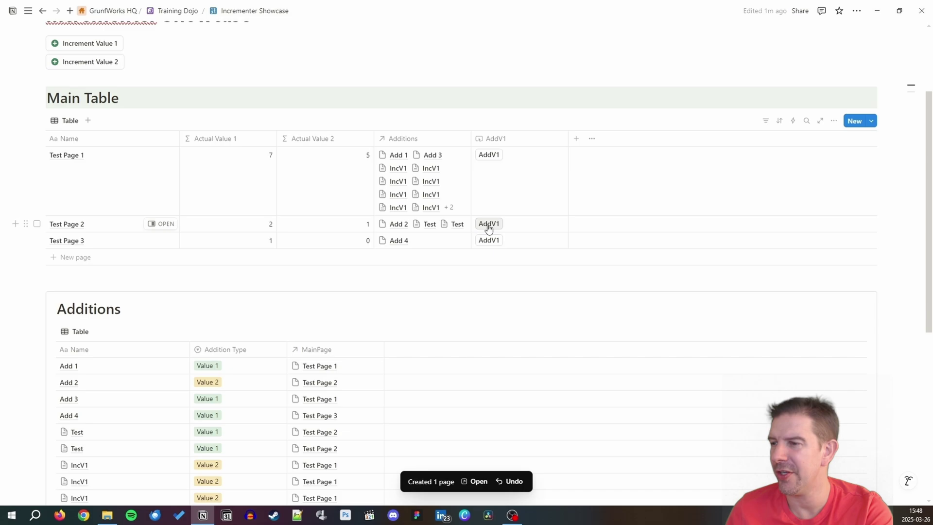
click(488, 225)
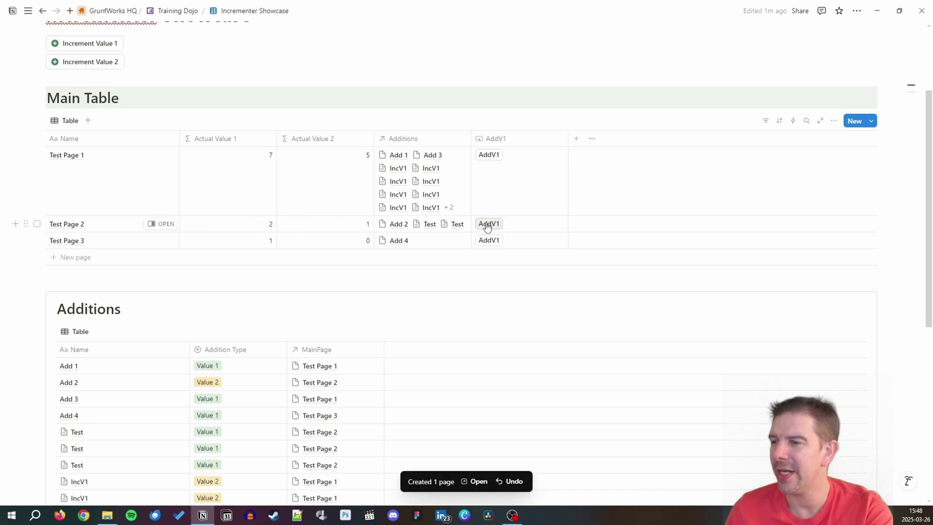
click(488, 253)
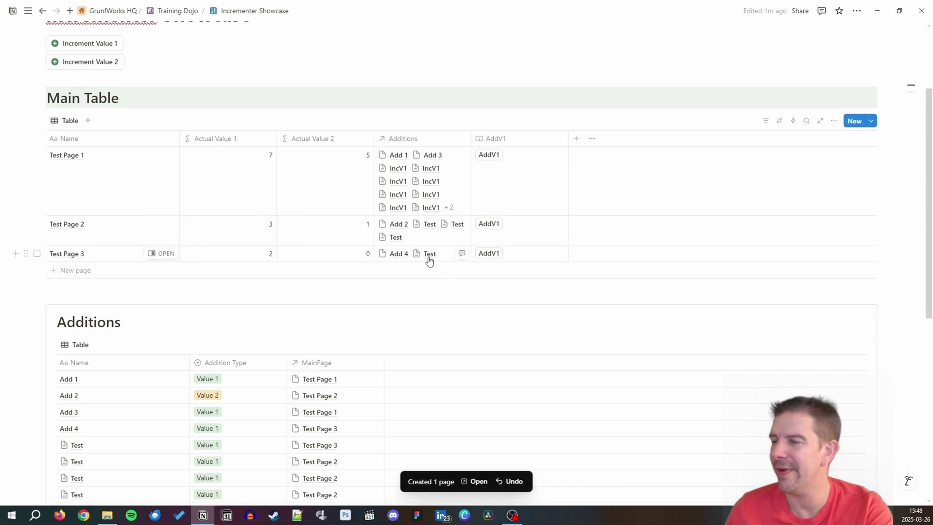
click(484, 257)
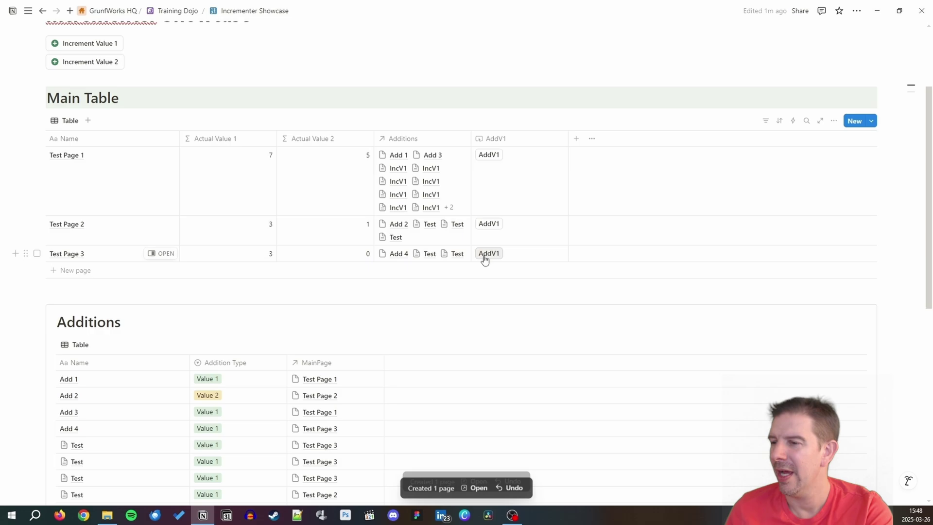
Duplicate the AddV1 button column and rename the copy AddV2.
click(497, 140)
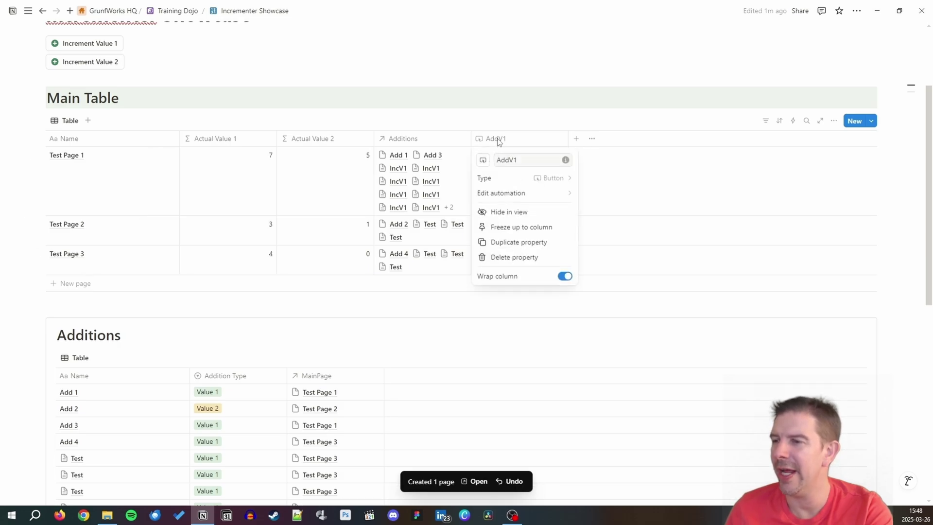
click(505, 242)
click(607, 140)
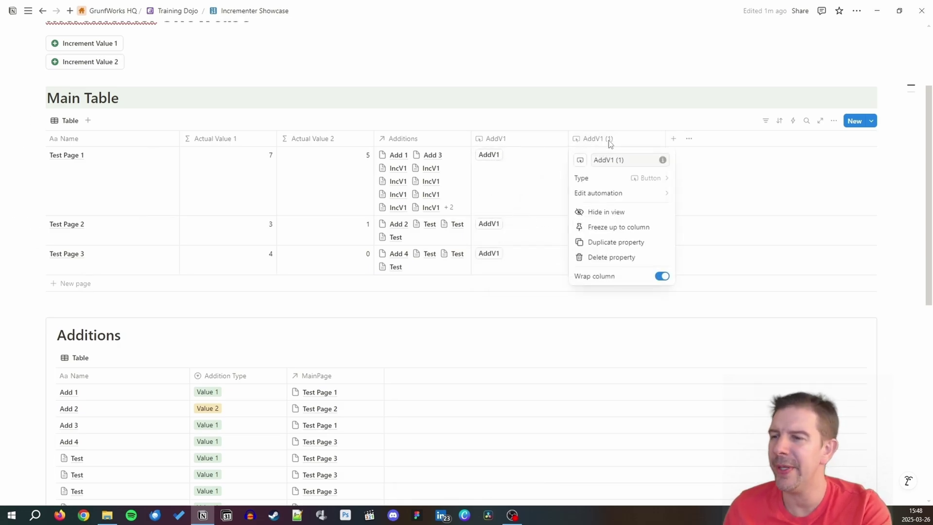
double_click(622, 161)
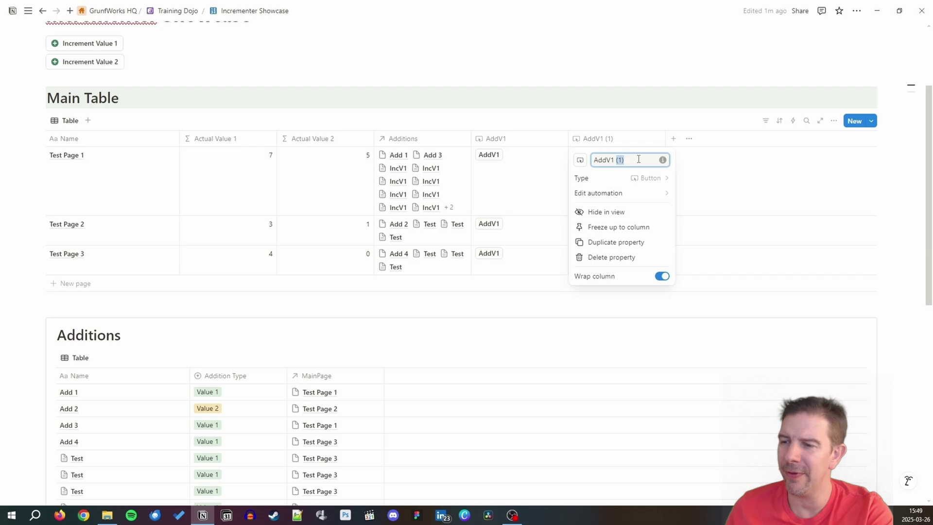
key(BackSpace)
key(BackSpace)
key(BackSpace)
text(2)
Change the AddV2 automation's Addition Type to Value 2.
click(646, 194)
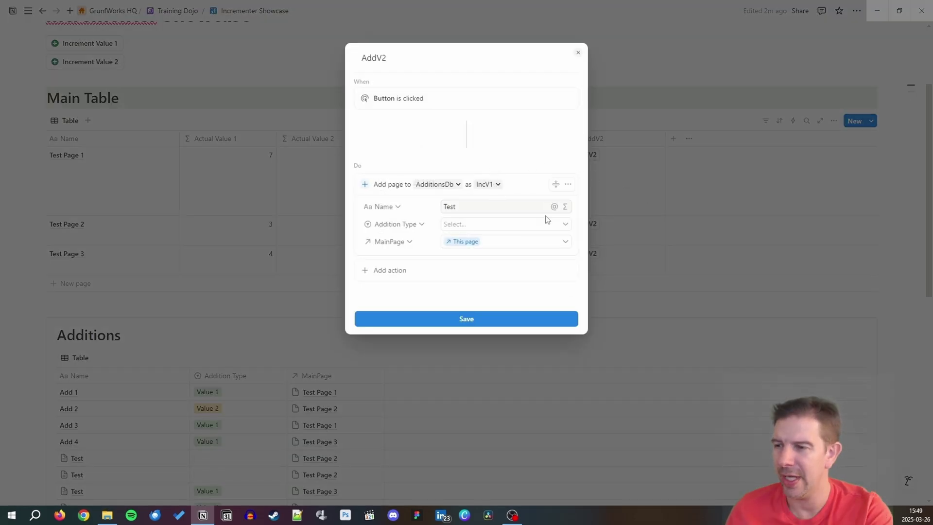
click(522, 225)
click(492, 263)
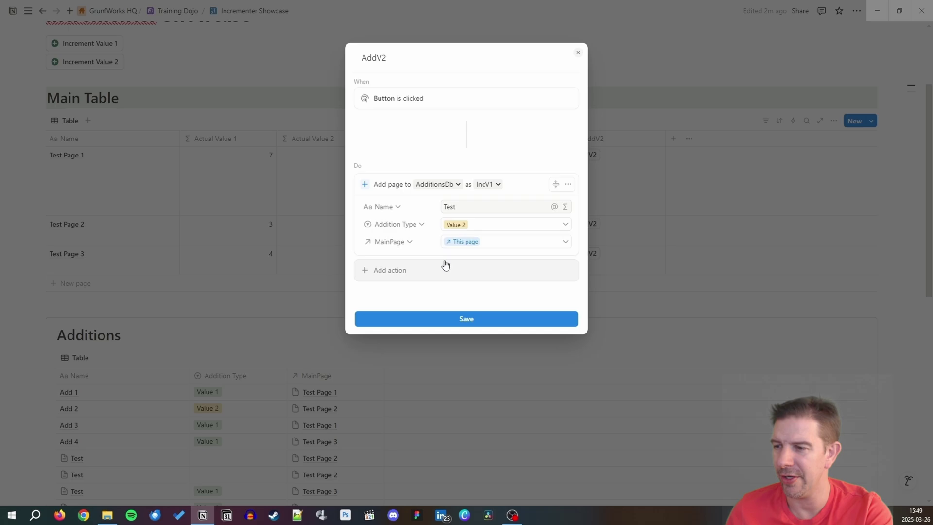
Save AddV2, then press it twice on Test Page 2 and twice on Test Page 3.
click(454, 319)
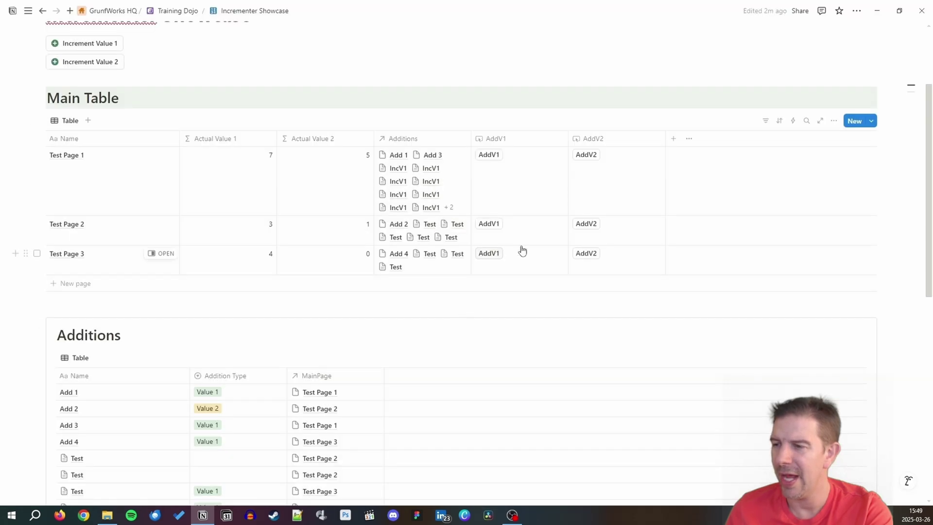
click(588, 224)
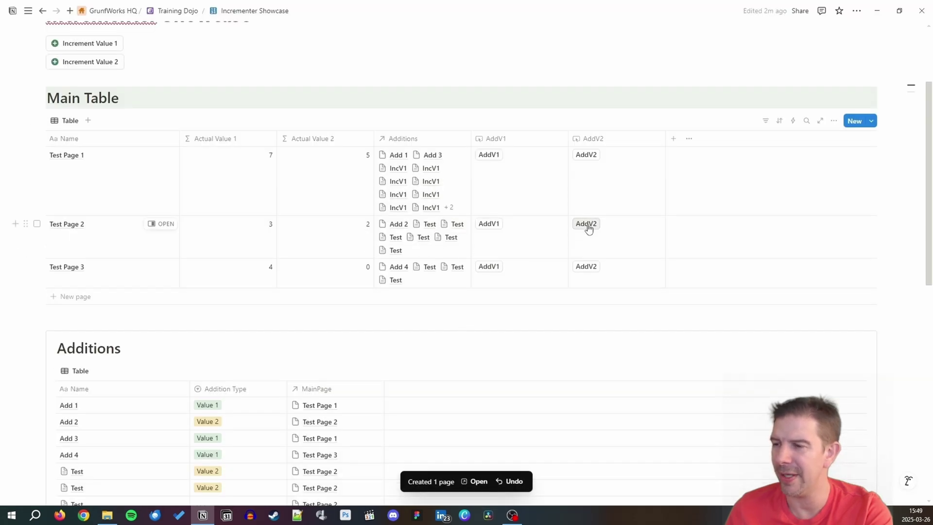
click(588, 225)
click(589, 268)
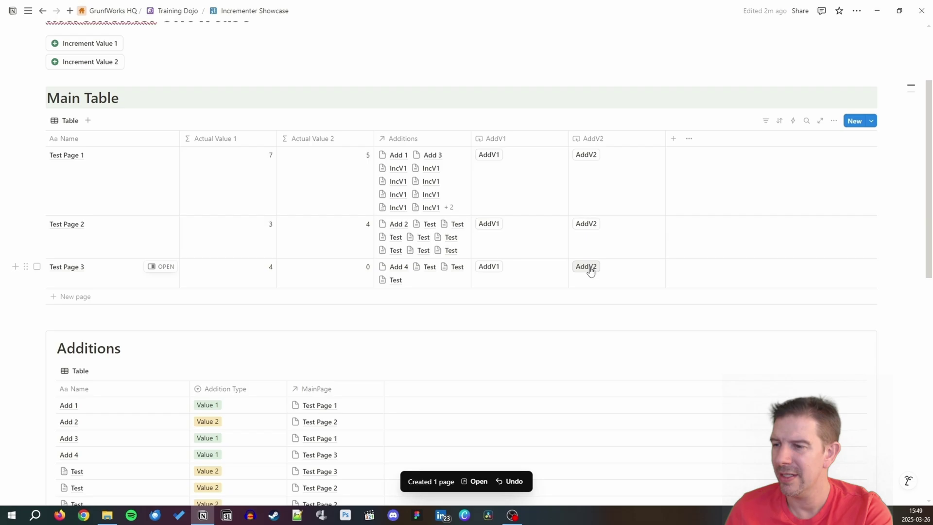
click(591, 271)
scroll(316, 198, up, 3)
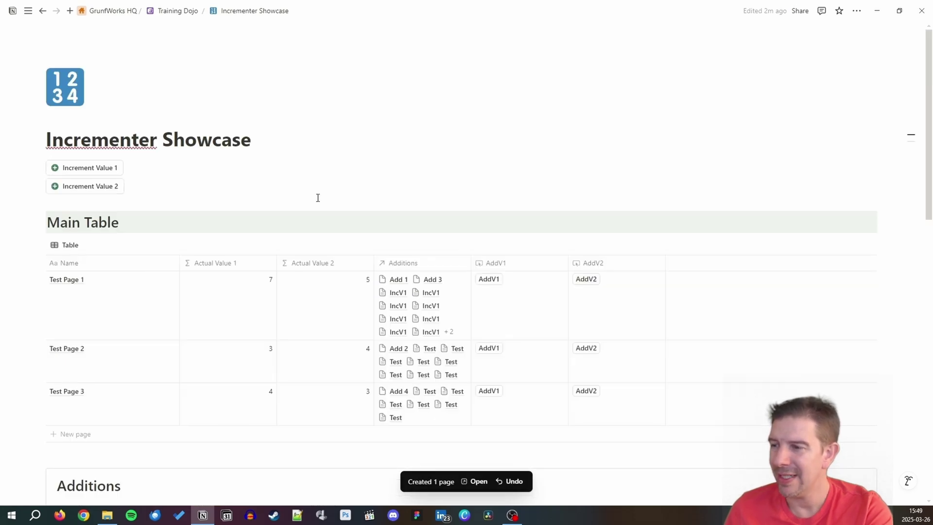
scroll(318, 198, down, 2)
scroll(317, 199, down, 8)
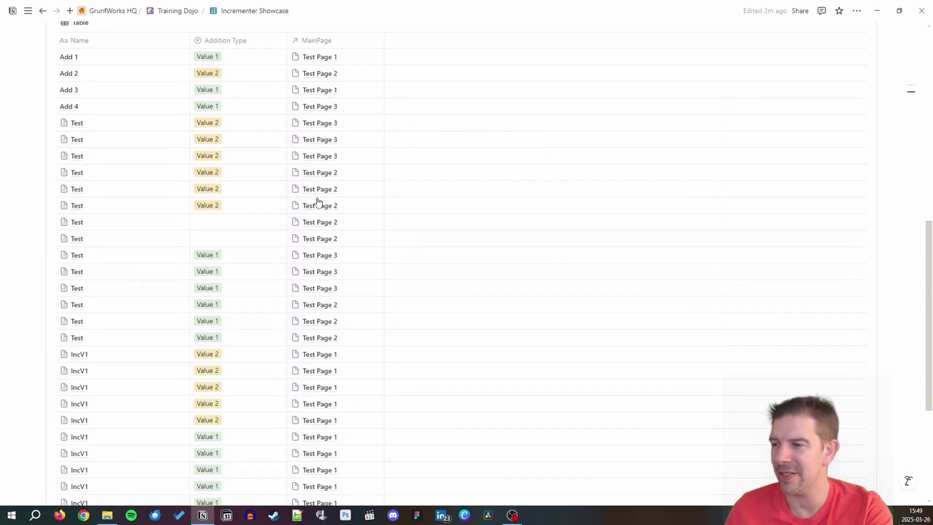
scroll(315, 200, up, 3)
scroll(315, 196, up, 7)
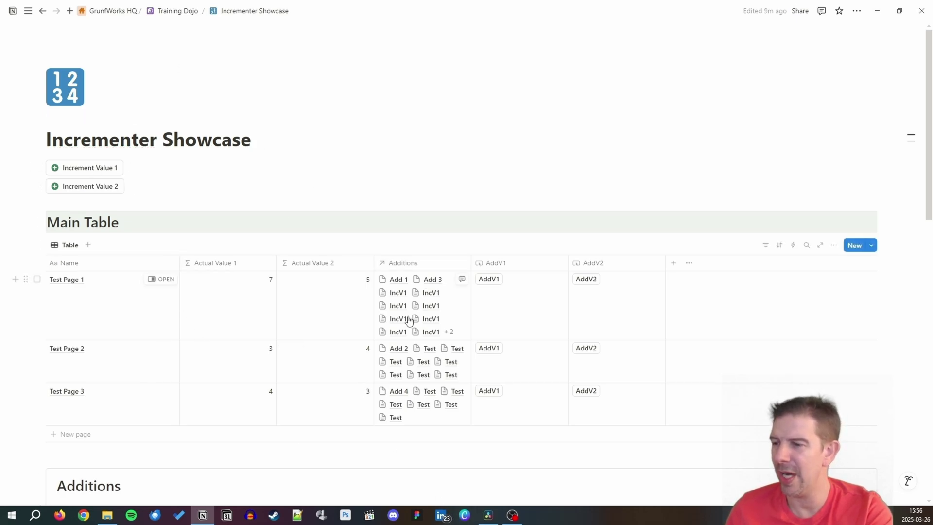
click(416, 264)
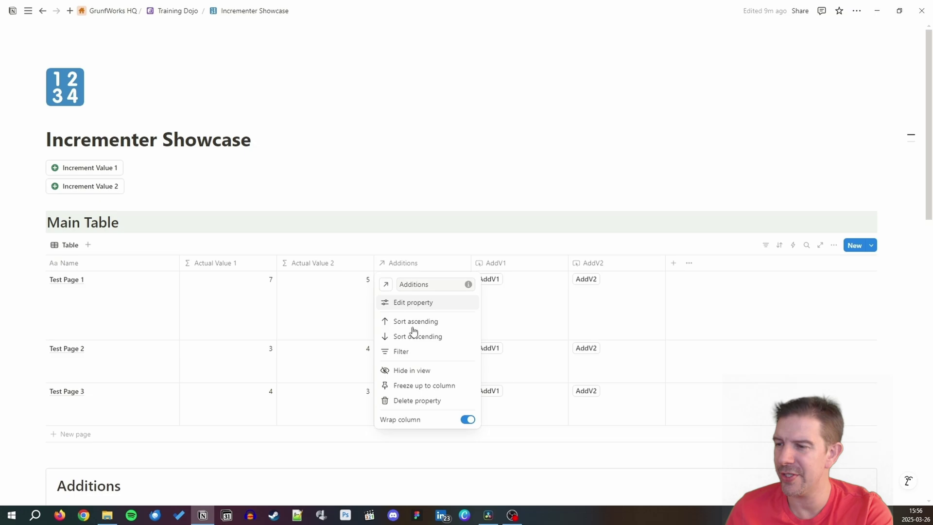
click(418, 378)
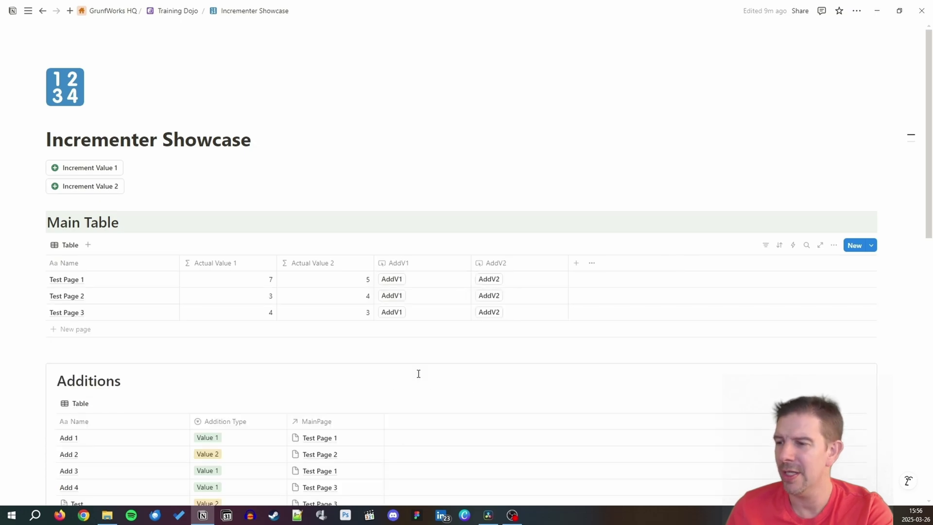
scroll(35, 308, down, 1)
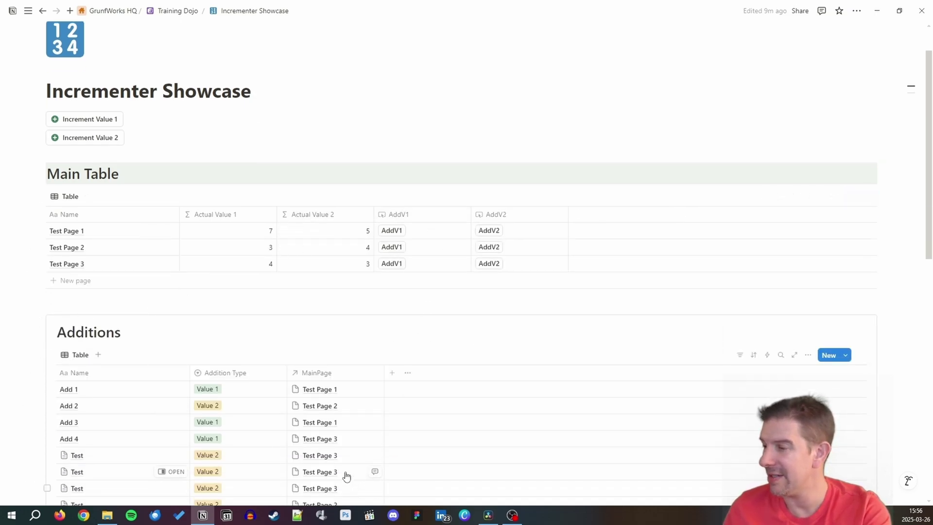
click(68, 299)
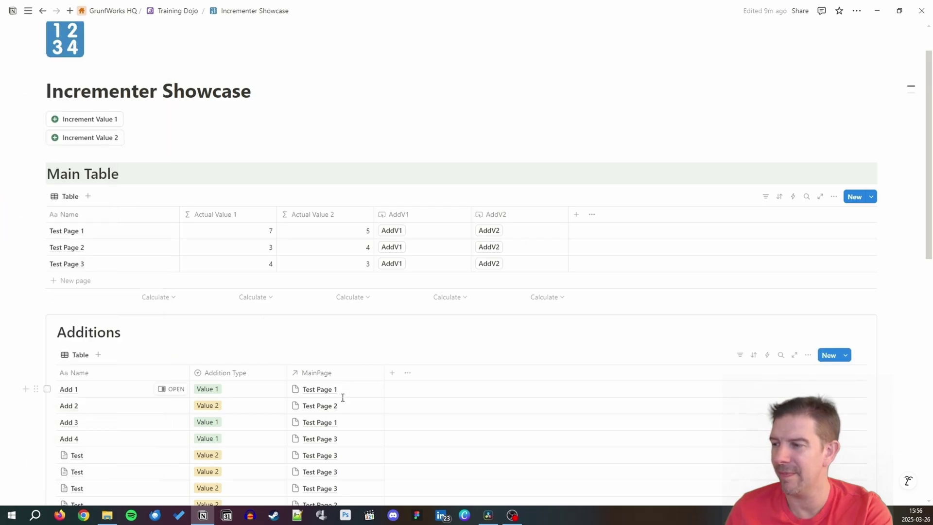
Create a callout via /cal and move the Main Table heading and database into it.
scroll(343, 397, down, 1)
click(67, 107)
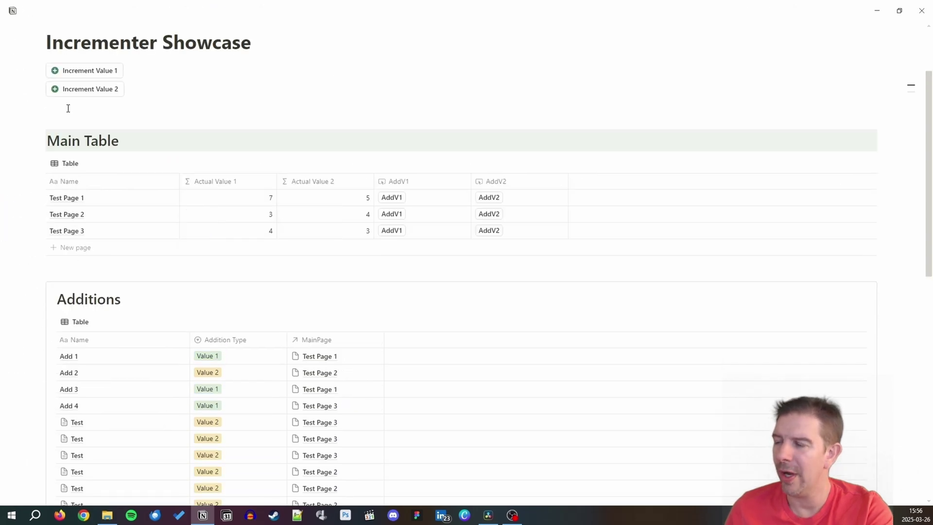
text(/call)
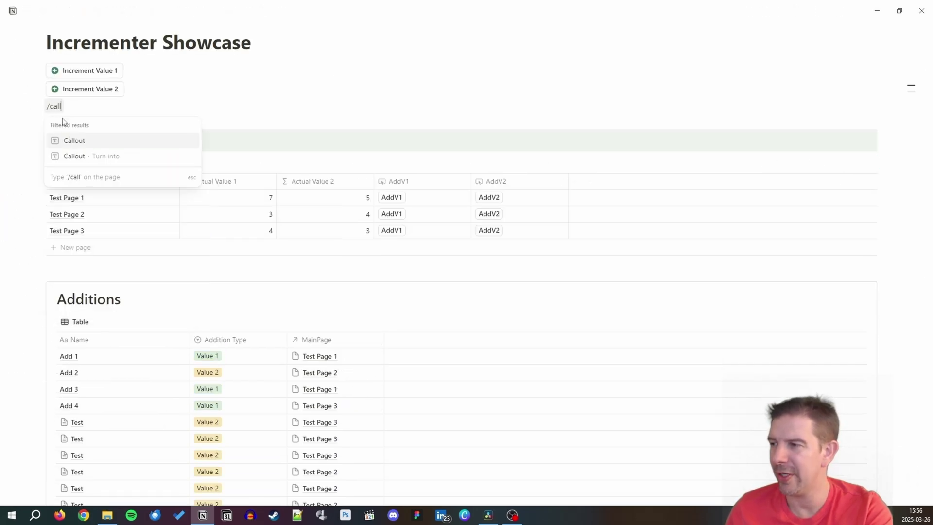
key(Return)
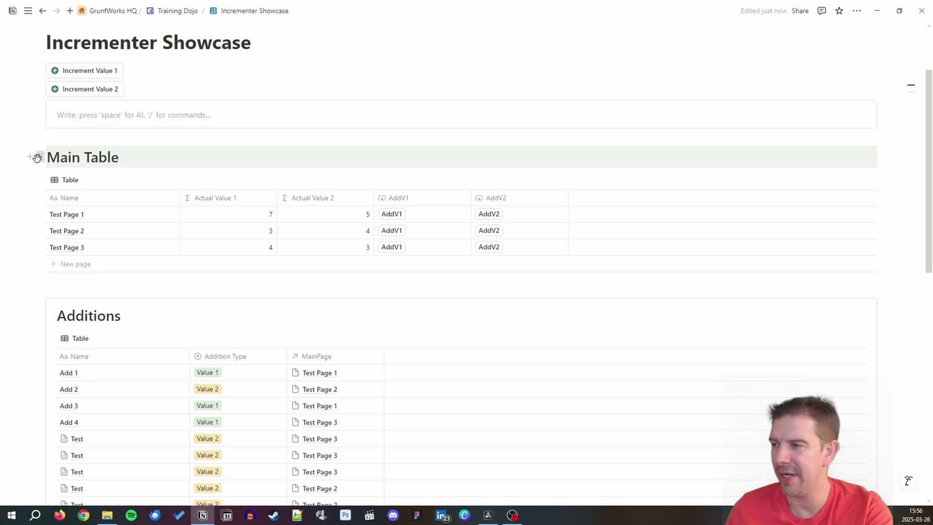
drag(40, 157, 41, 126)
drag(41, 162, 41, 131)
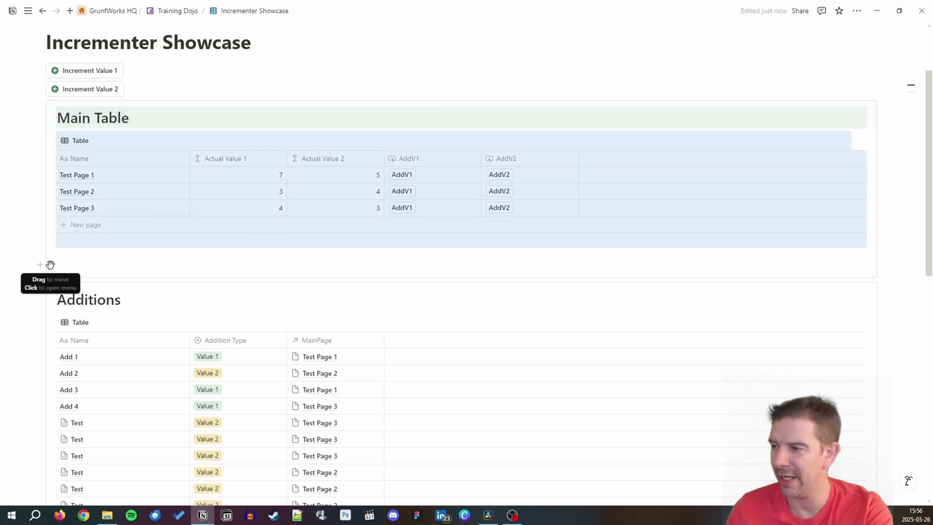
drag(50, 265, 60, 287)
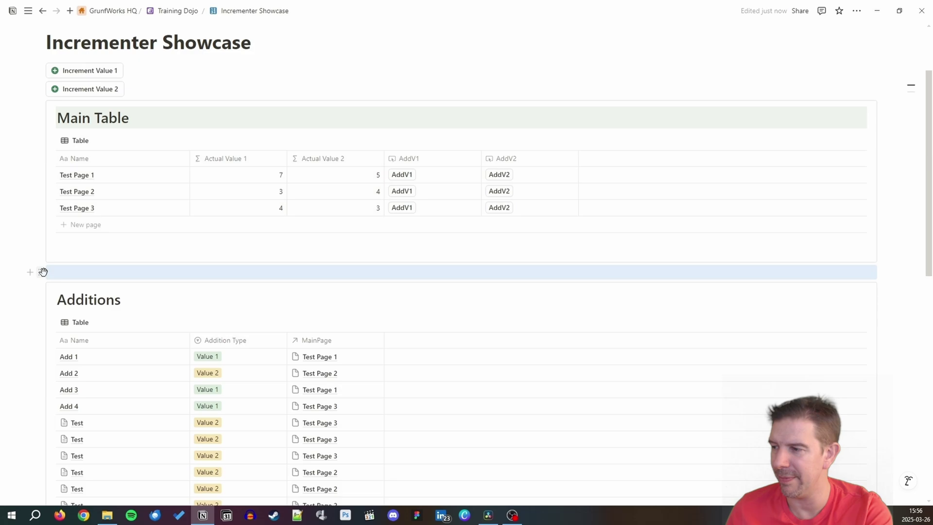
Add a /tog toggle below the callout and place the Additions table inside it.
click(57, 273)
text(/togg)
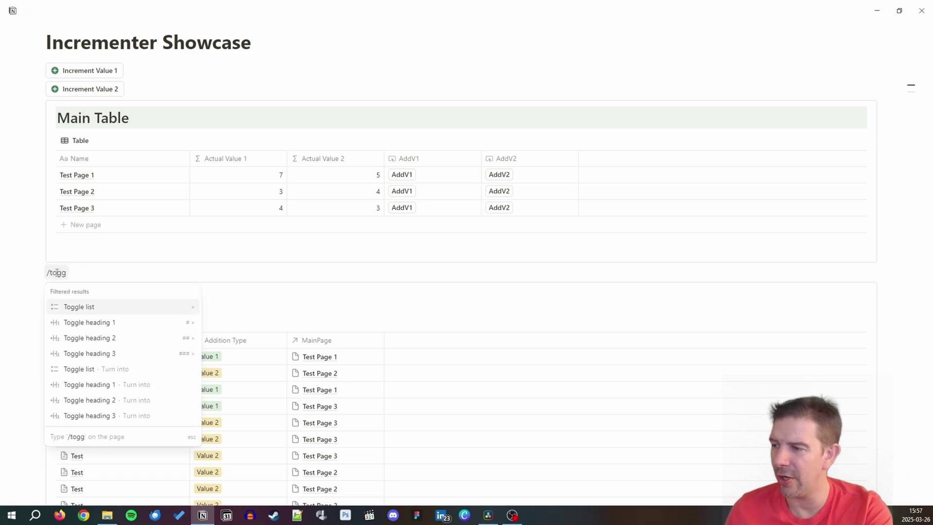
key(Return)
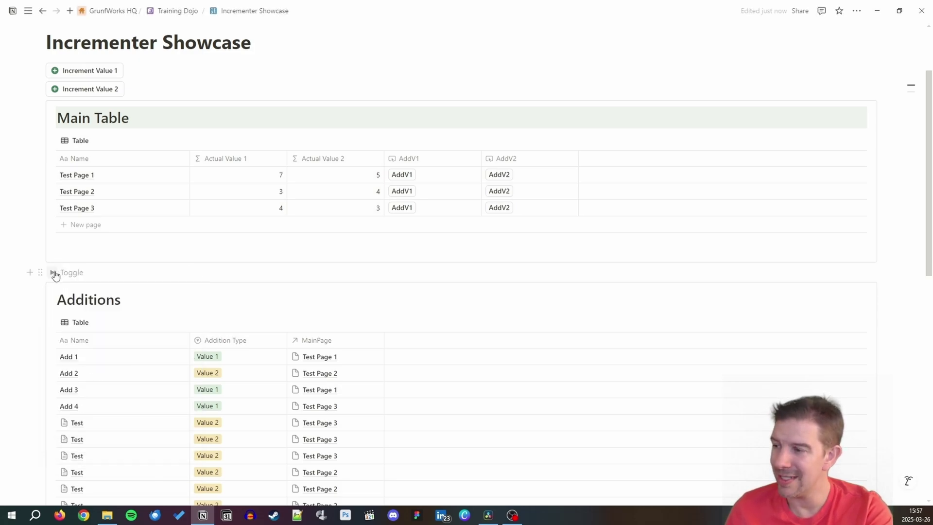
click(54, 274)
drag(39, 304, 46, 284)
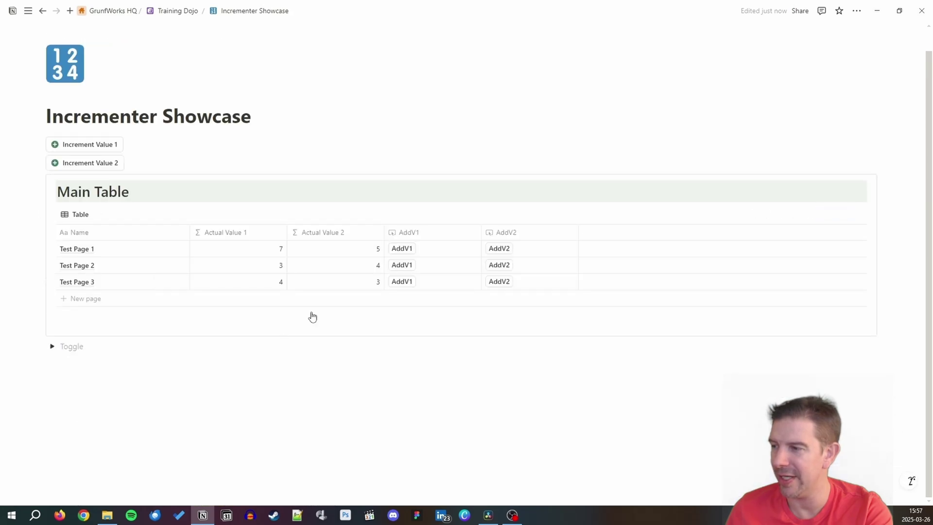
Press AddV1 and AddV2 once each on Test Page 1 and Test Page 3.
click(405, 251)
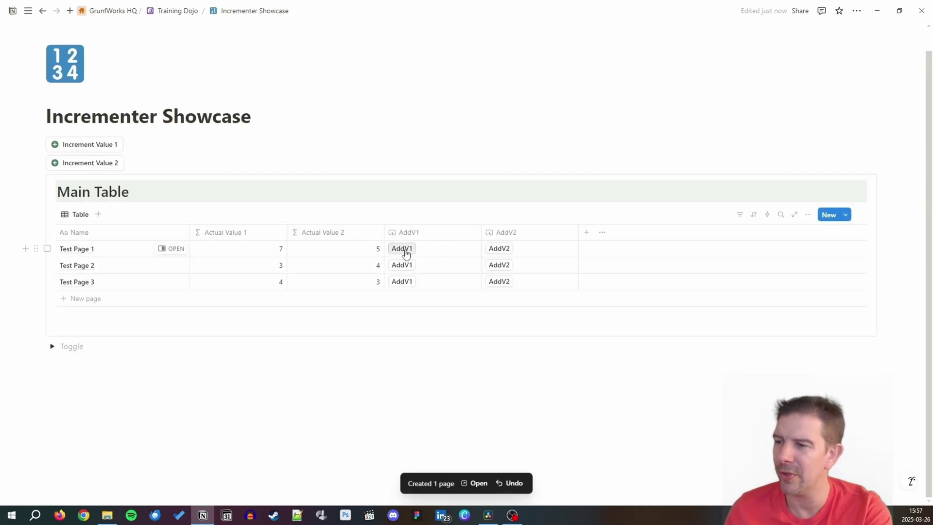
click(510, 251)
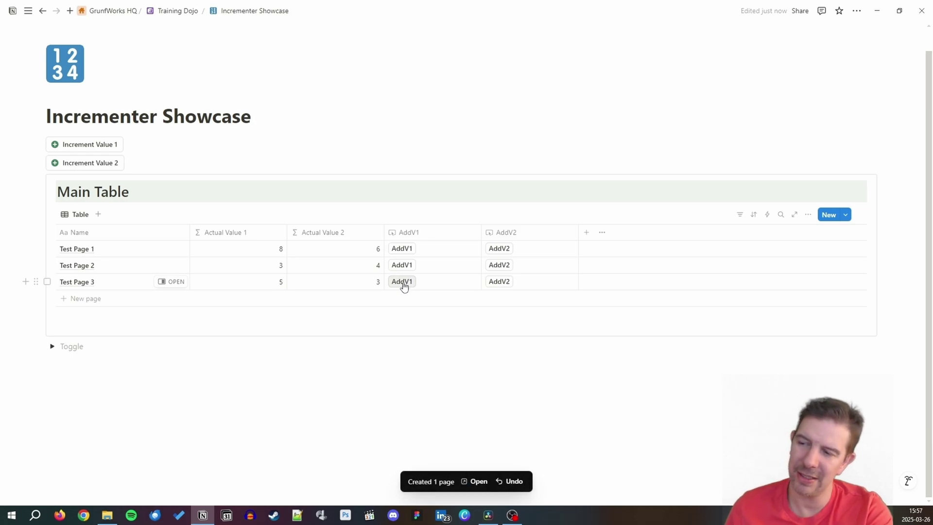
click(403, 283)
click(499, 282)
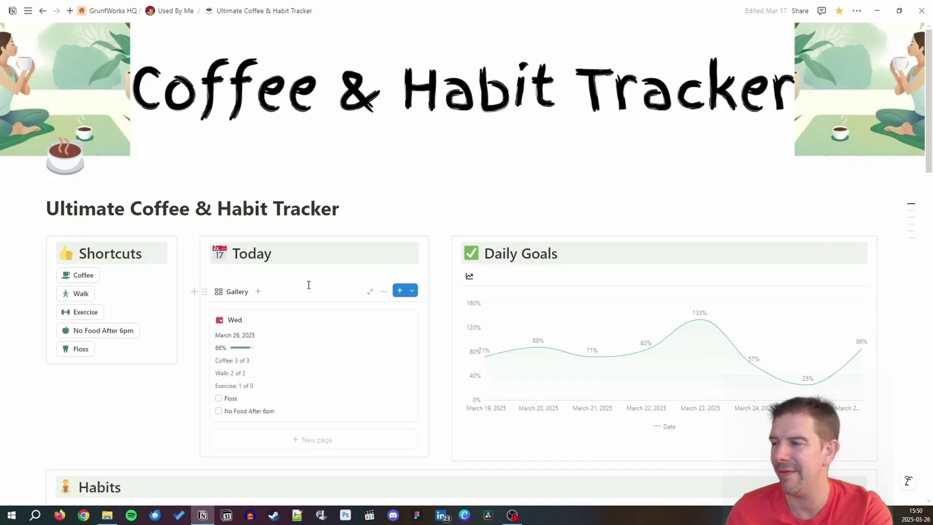
scroll(308, 284, down, 1)
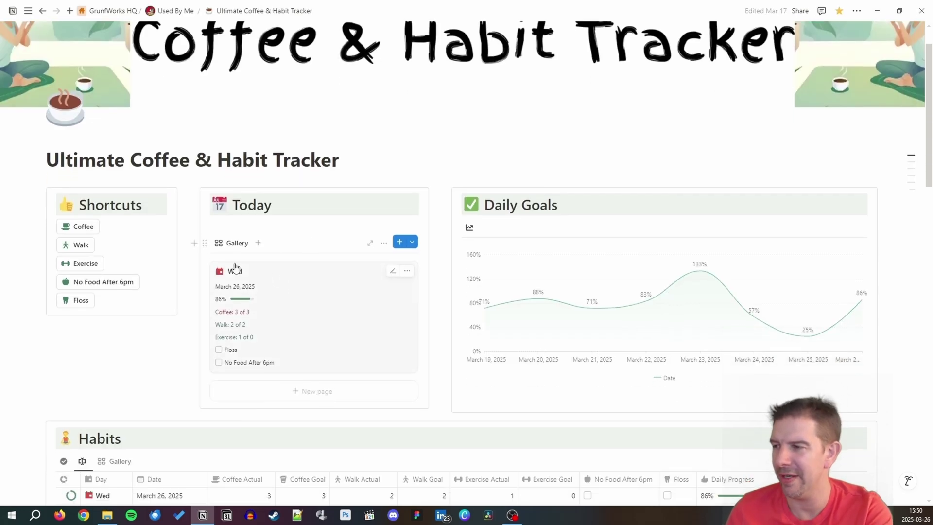
Log an extra walk for today and switch Habits to the weekly grouped view.
click(84, 250)
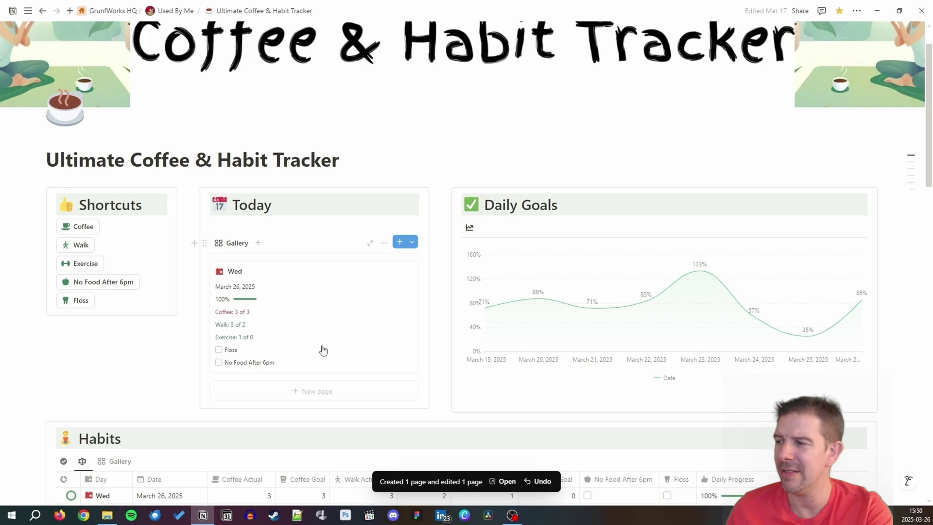
scroll(252, 341, down, 7)
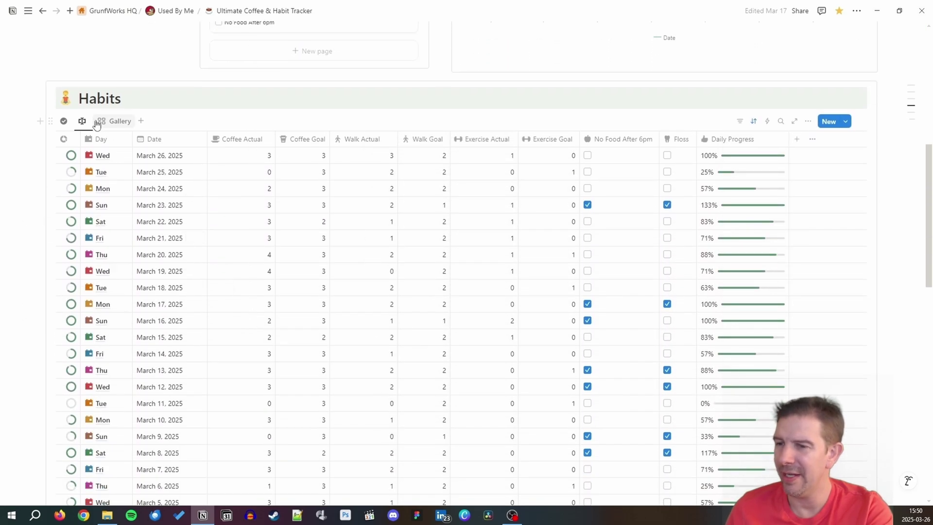
click(64, 121)
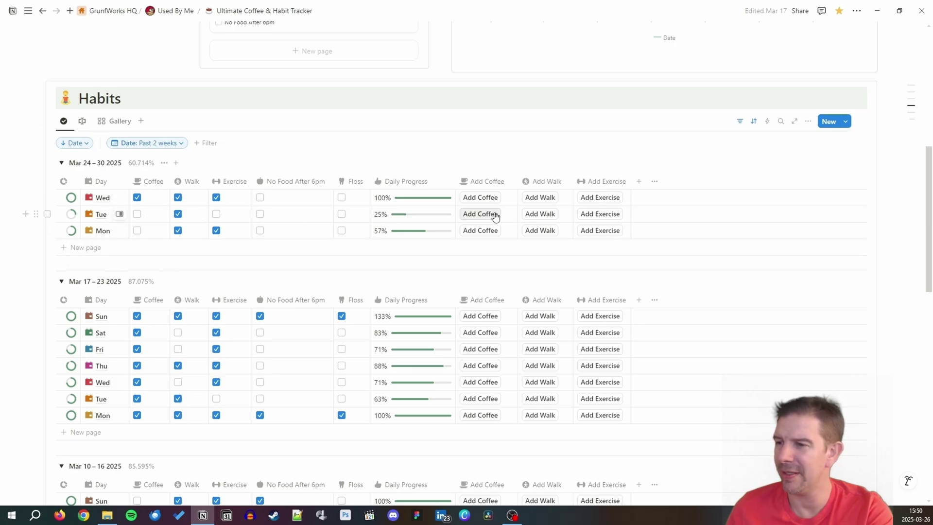
Log three coffees and one exercise for Tuesday.
click(486, 215)
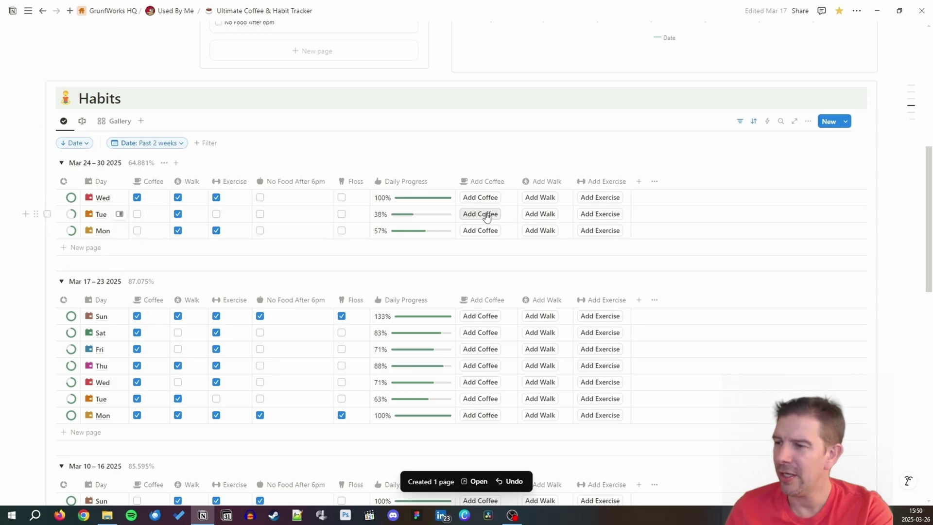
click(486, 215)
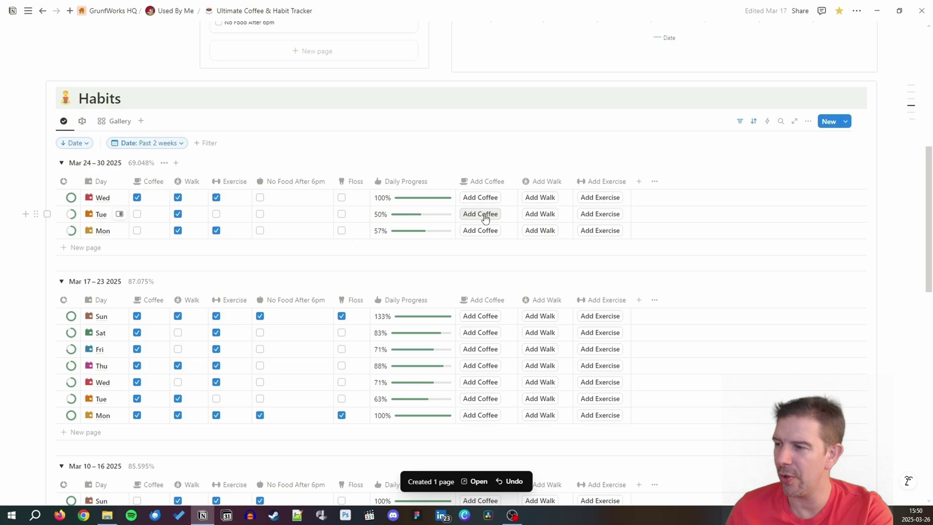
click(485, 217)
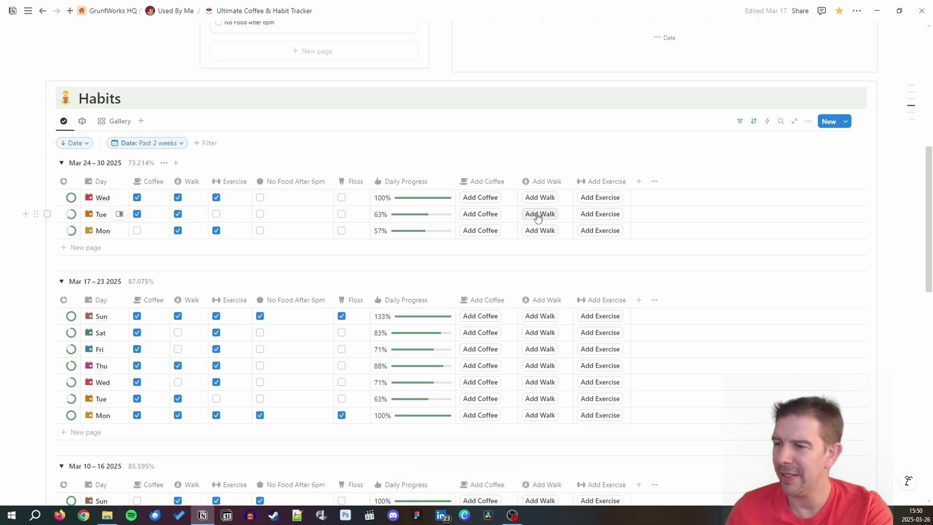
click(606, 219)
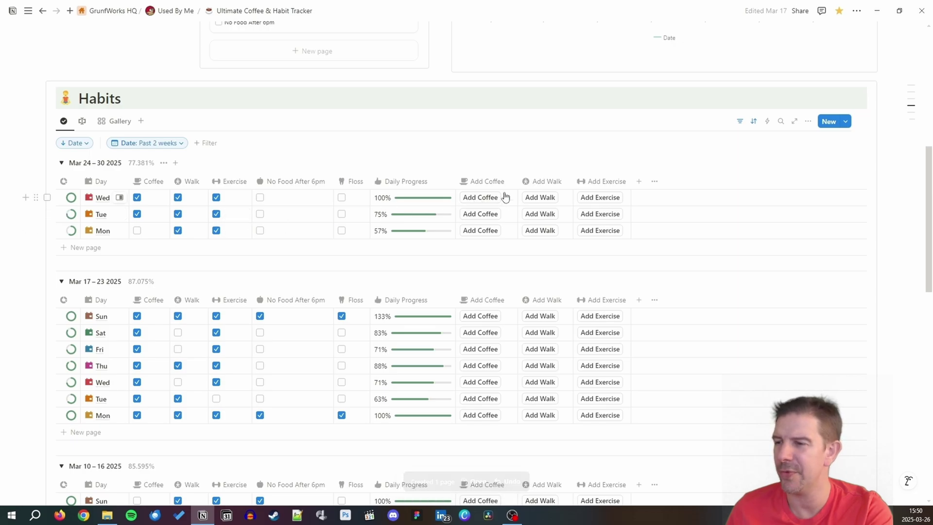
Switch the Habits database to its Gallery view.
scroll(364, 243, up, 8)
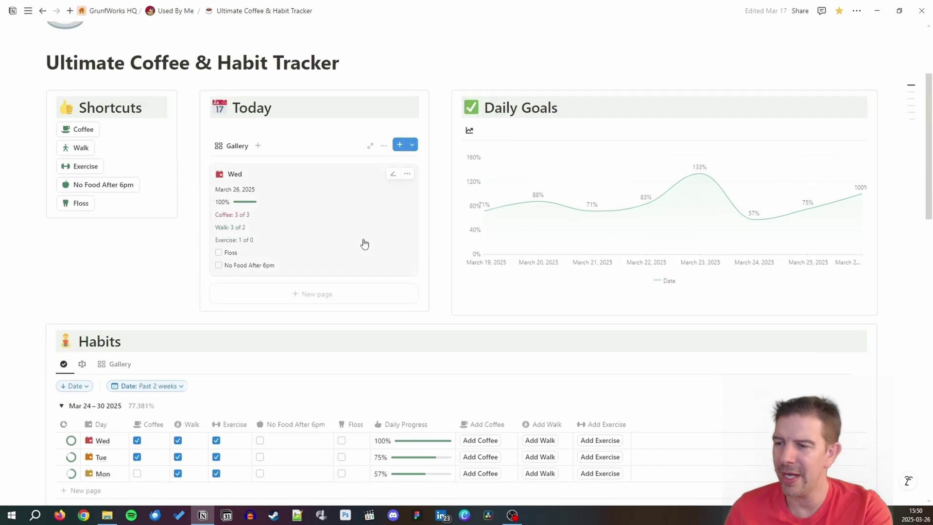
scroll(312, 235, down, 4)
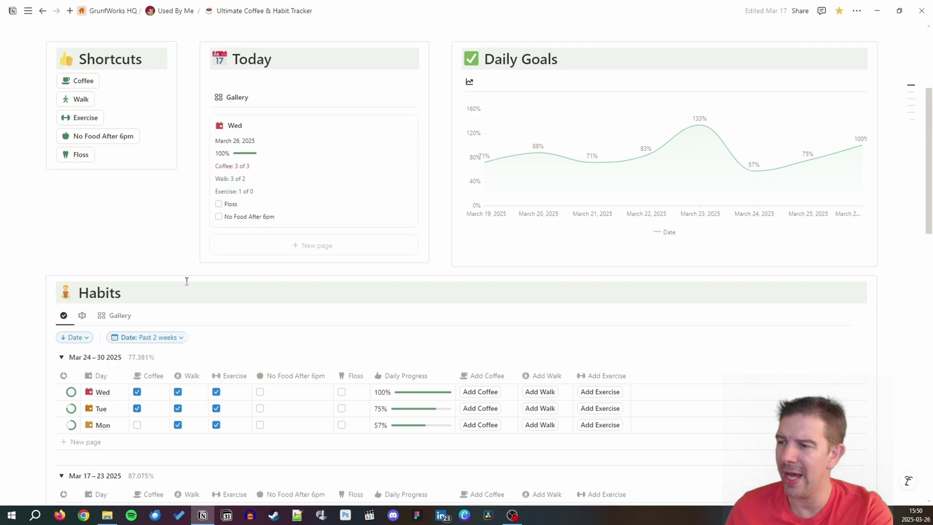
click(115, 316)
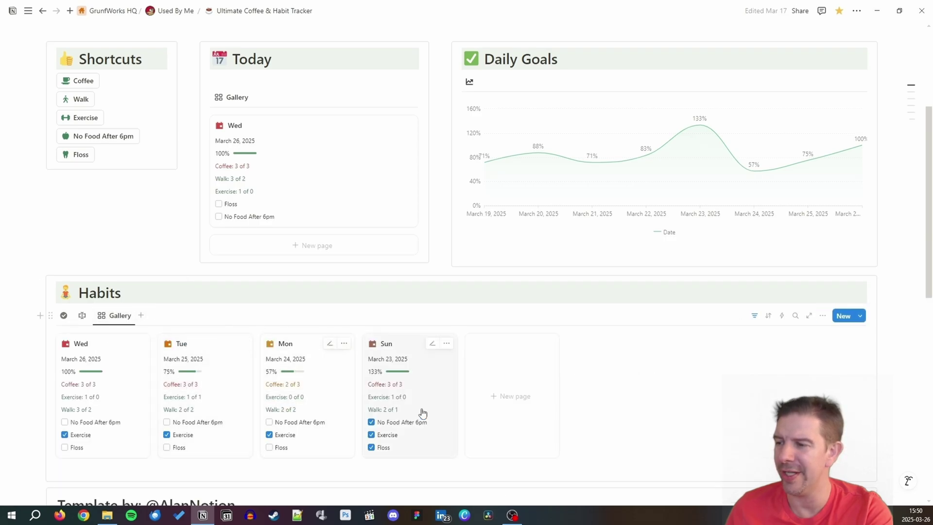